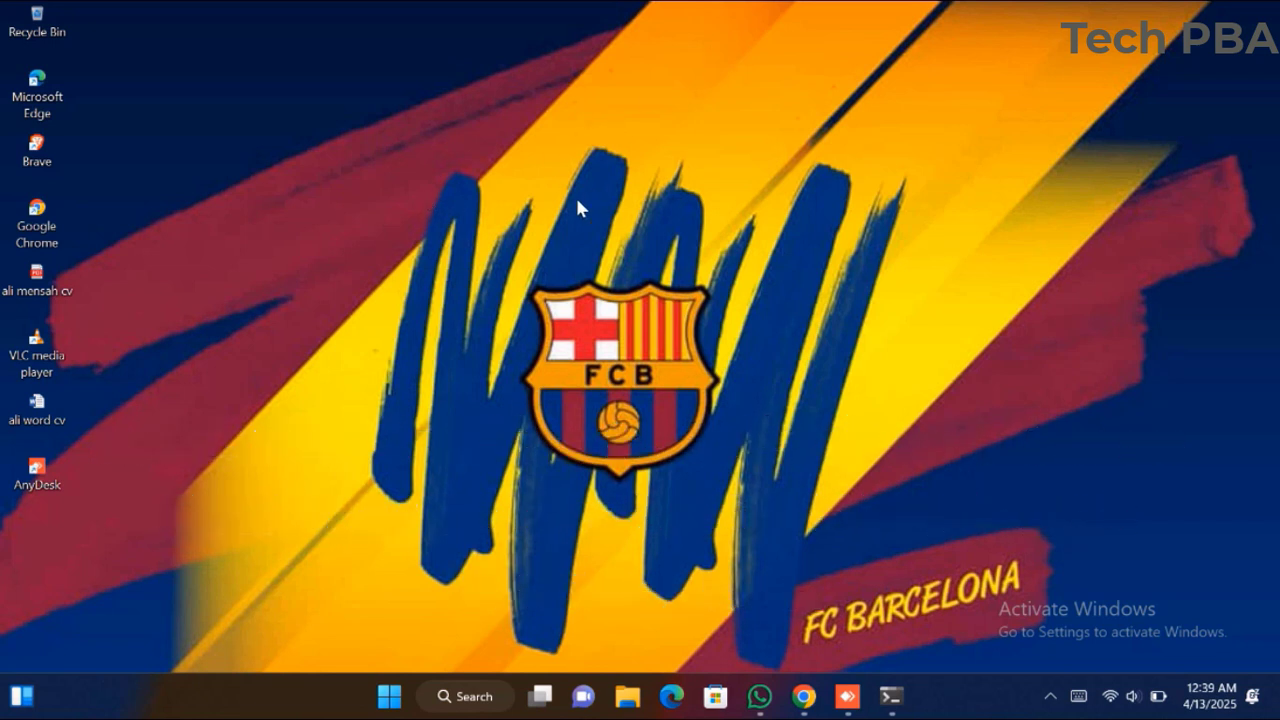
Refresh the desktop twice from its right-click menu
right_click(510, 187)
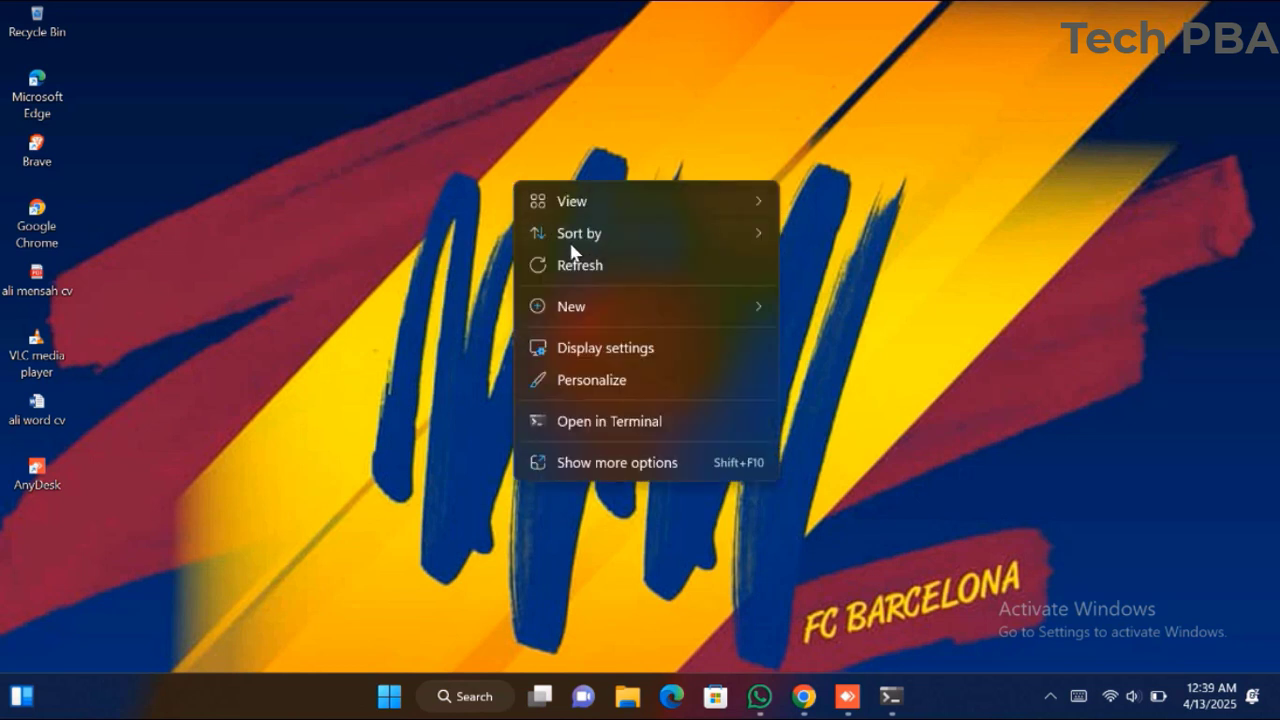
left_click(575, 268)
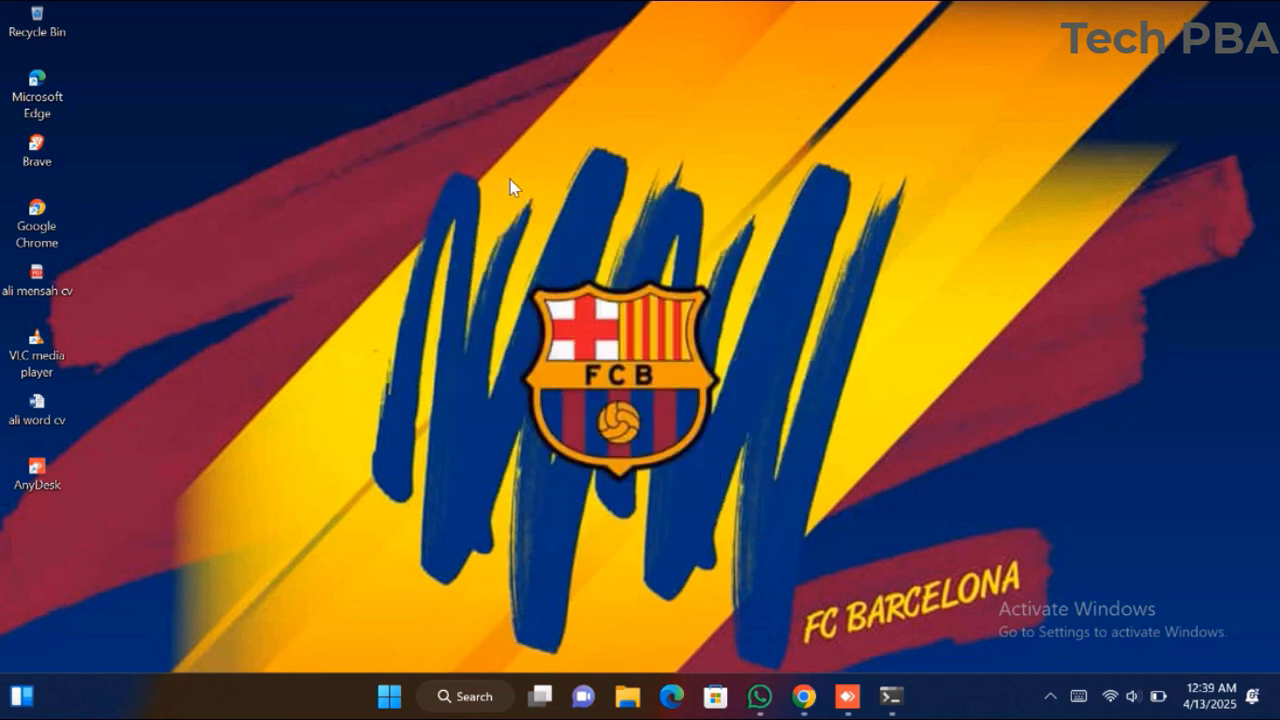
right_click(510, 187)
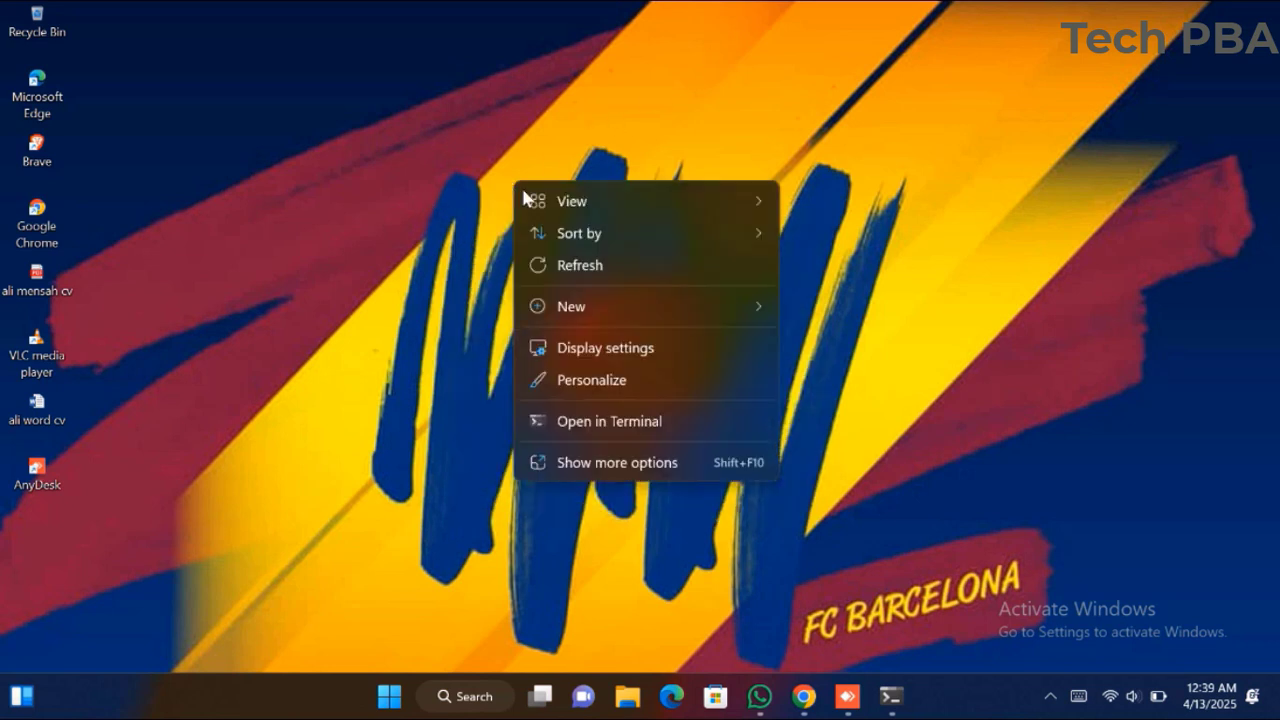
left_click(574, 267)
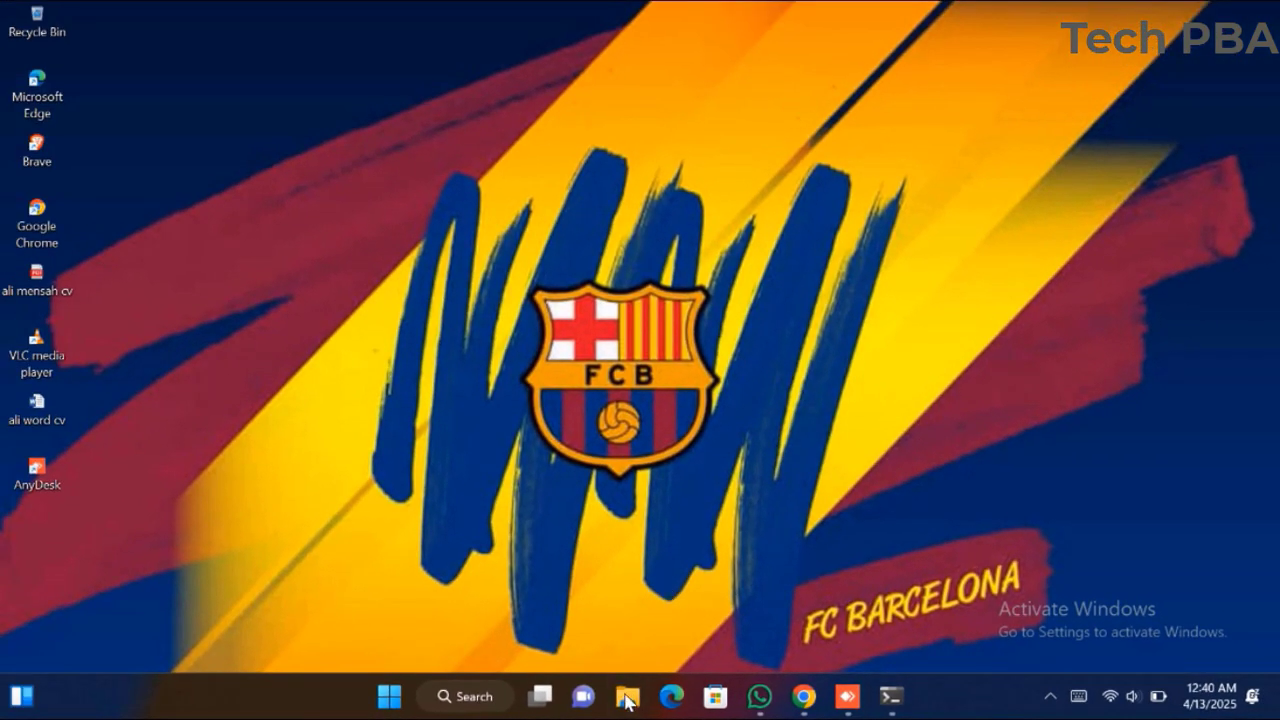
Open File Explorer in a restored window and navigate to Local Disk (C:) > Windows > System32
left_click(626, 700)
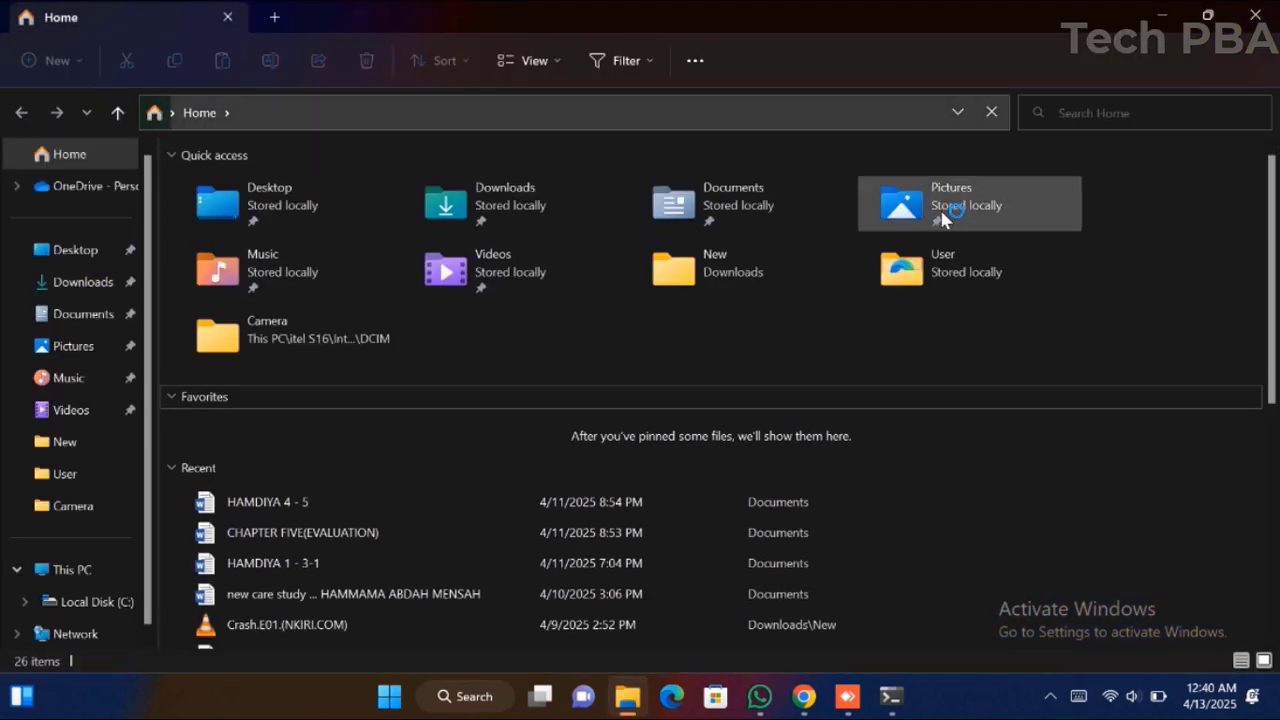
left_click(1207, 16)
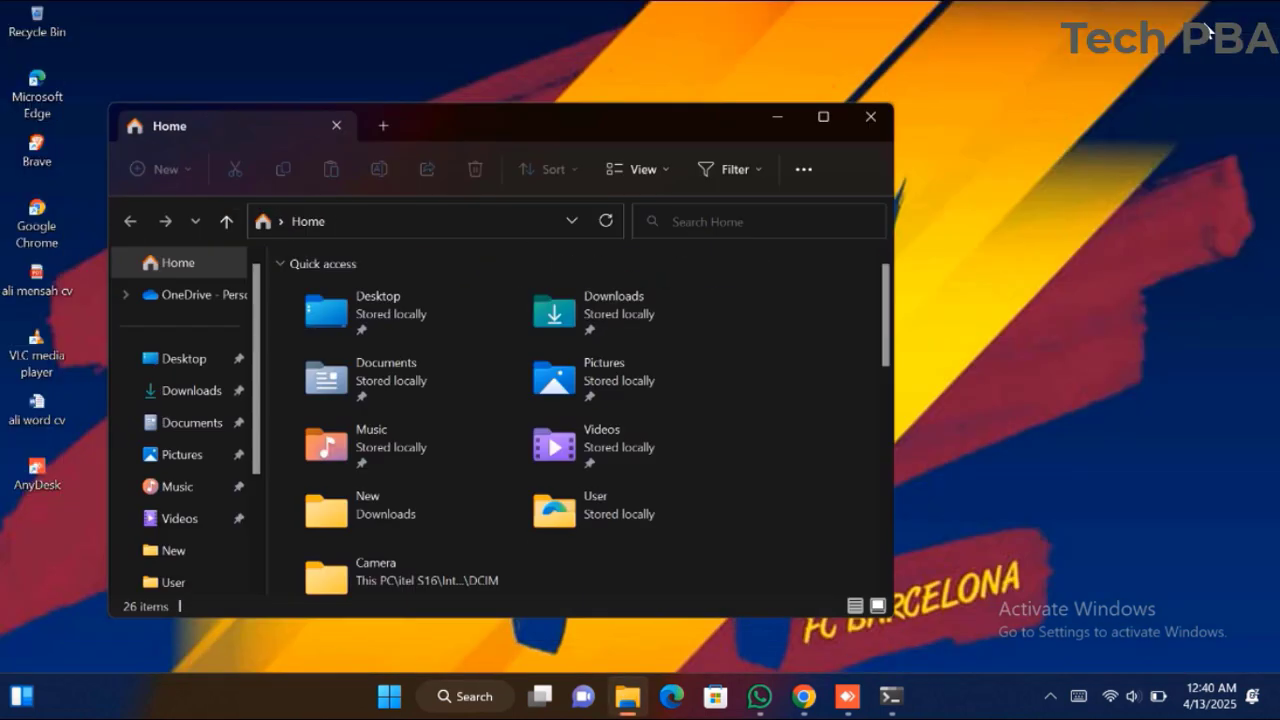
left_click_drag(539, 122, 462, 42)
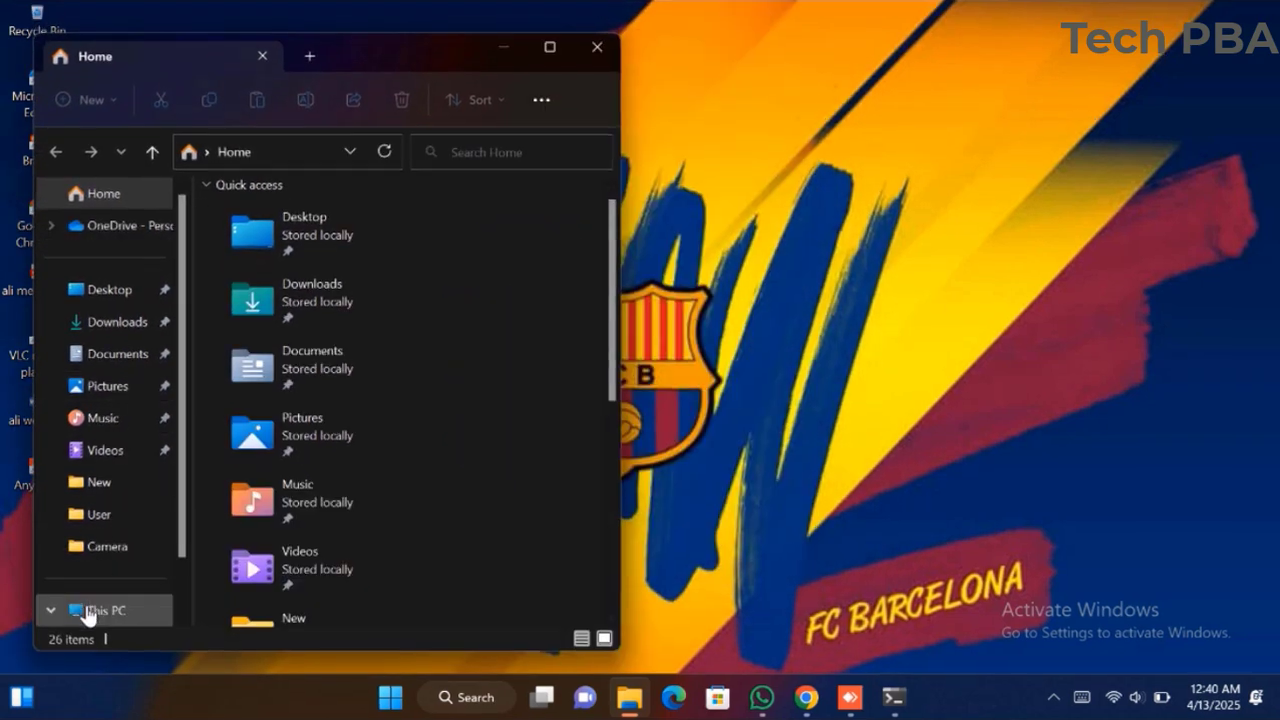
left_click(90, 611)
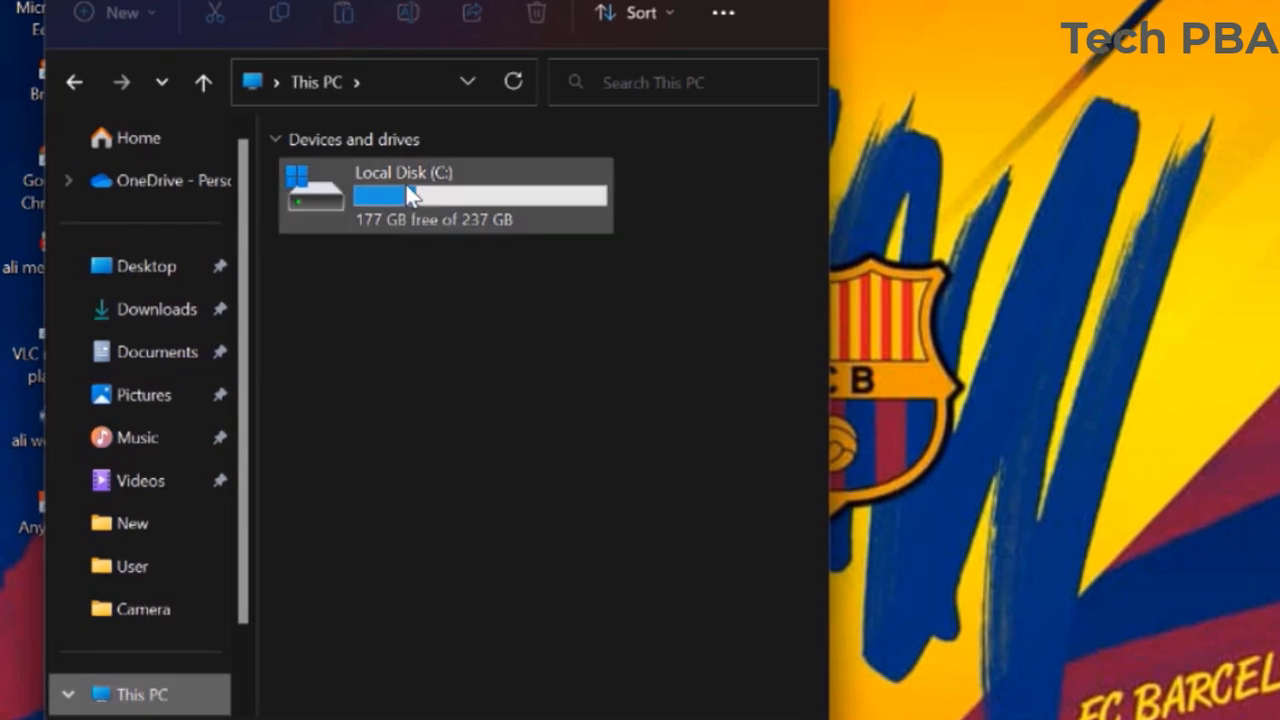
double_click(410, 195)
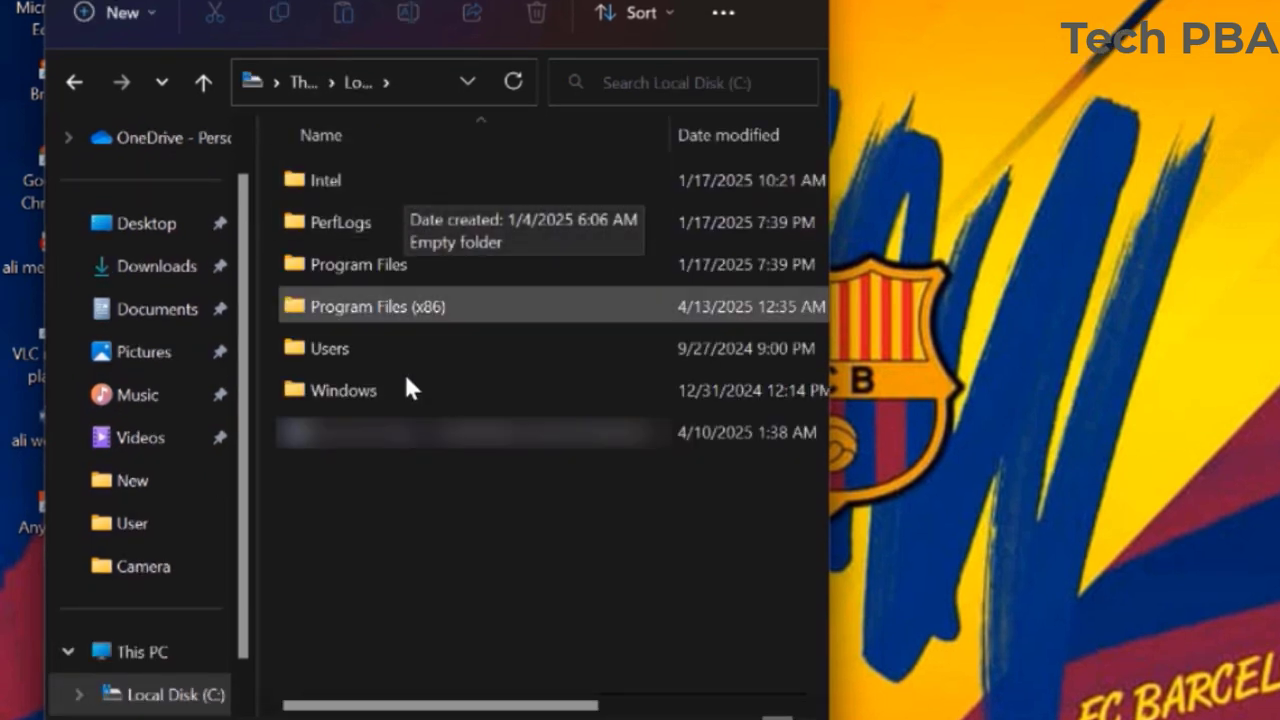
double_click(357, 393)
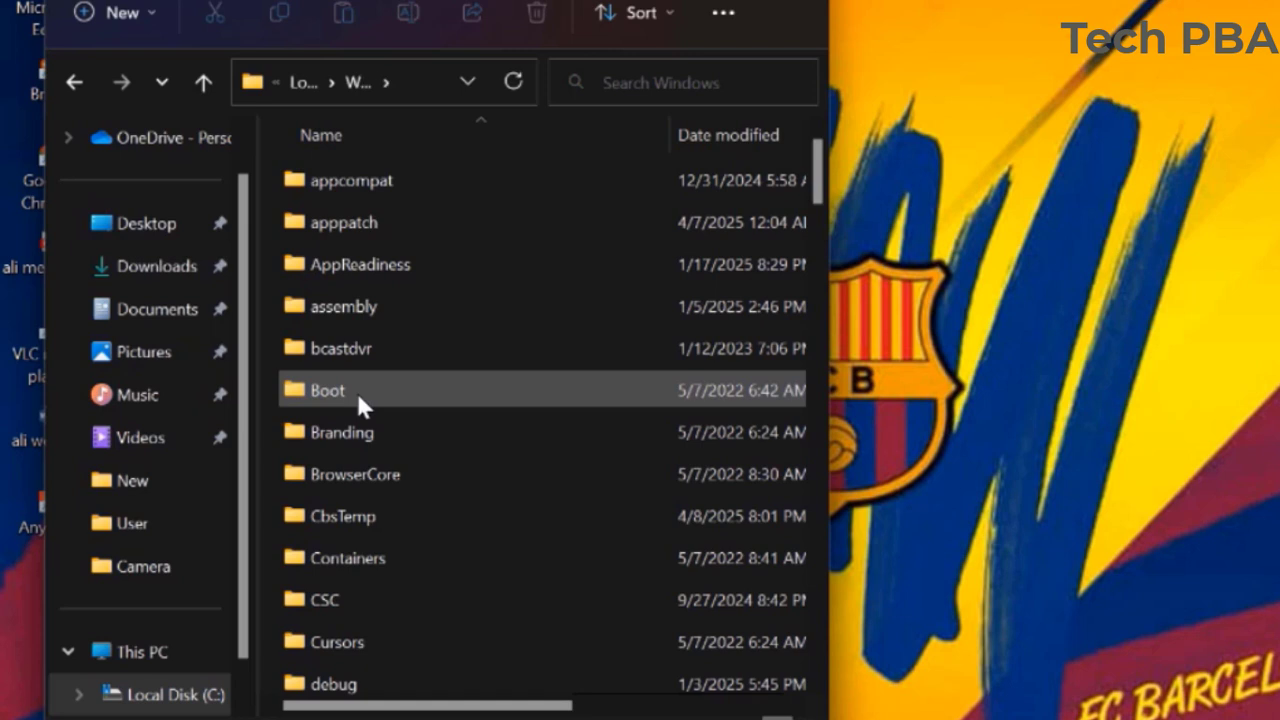
left_click(357, 393)
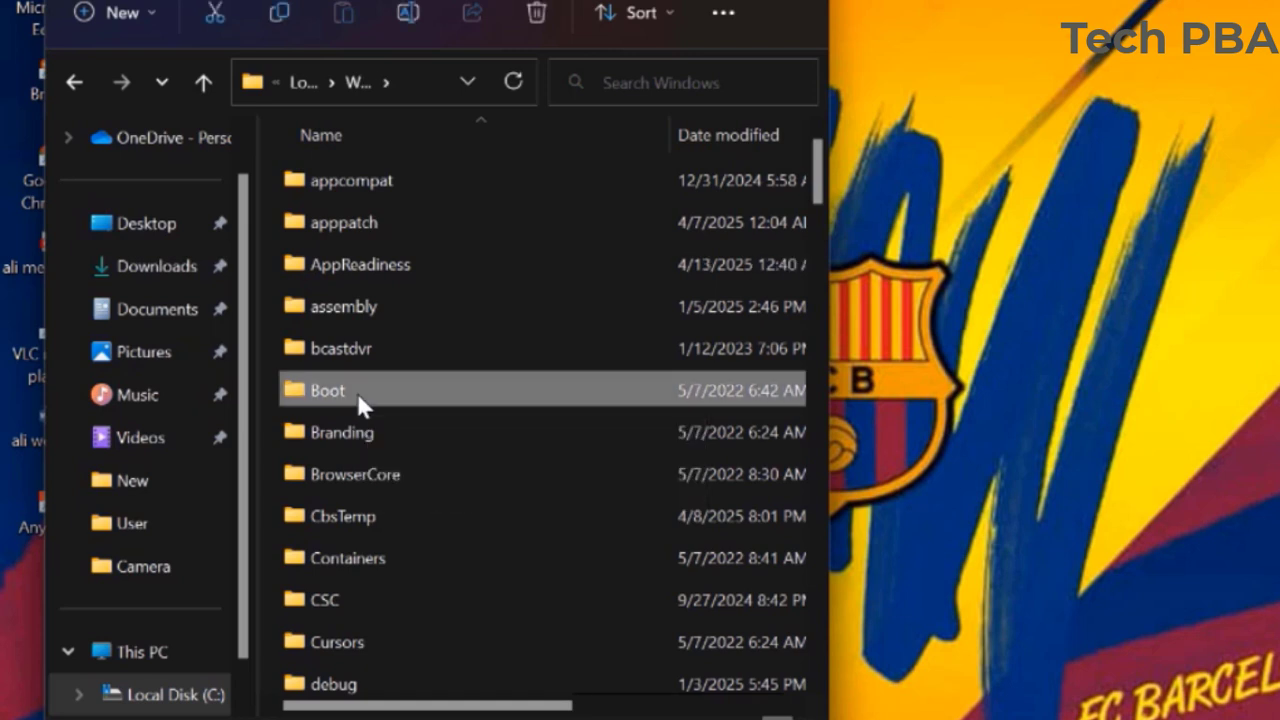
type("sys")
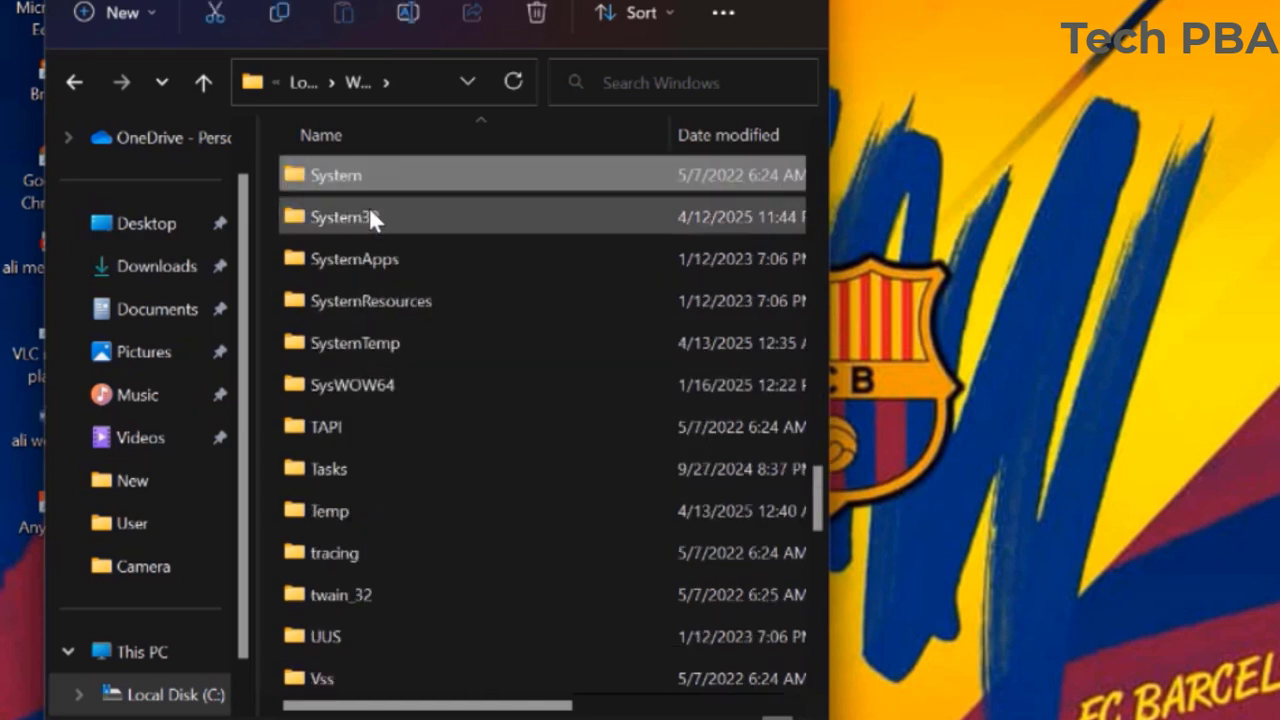
double_click(357, 217)
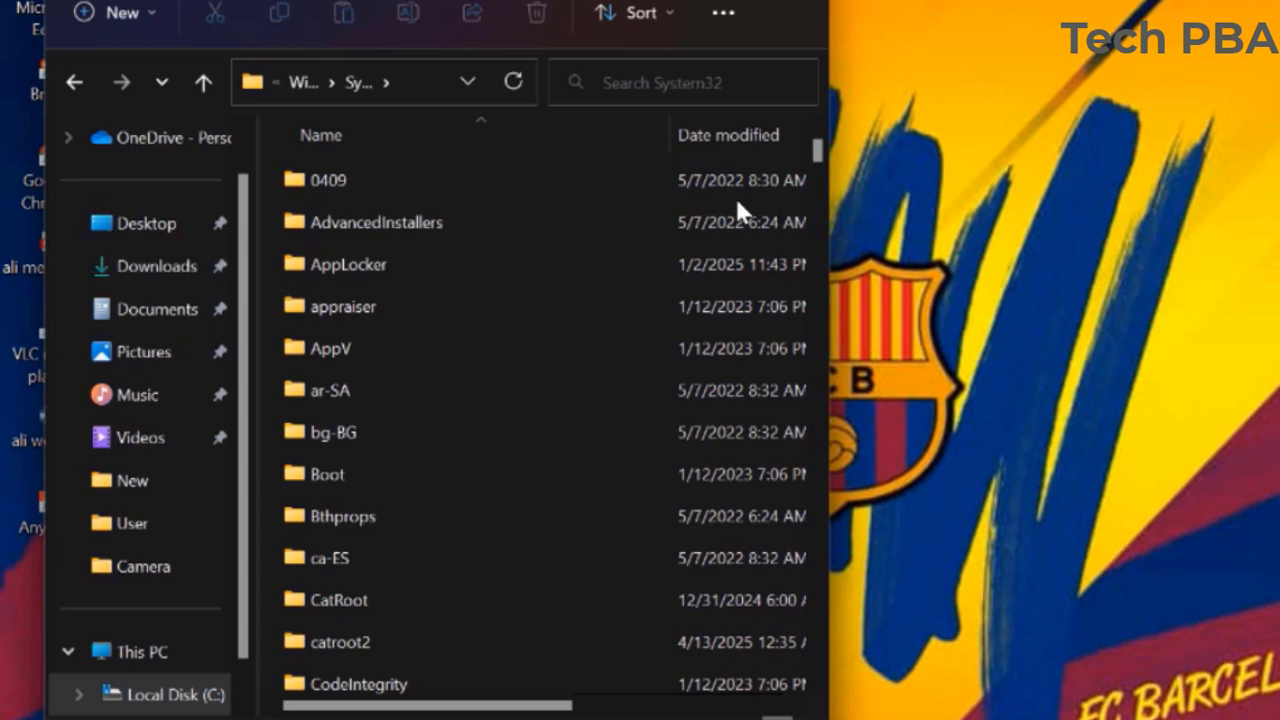
Select slmgr in the System32 list by typing 'slm'
left_click(332, 362)
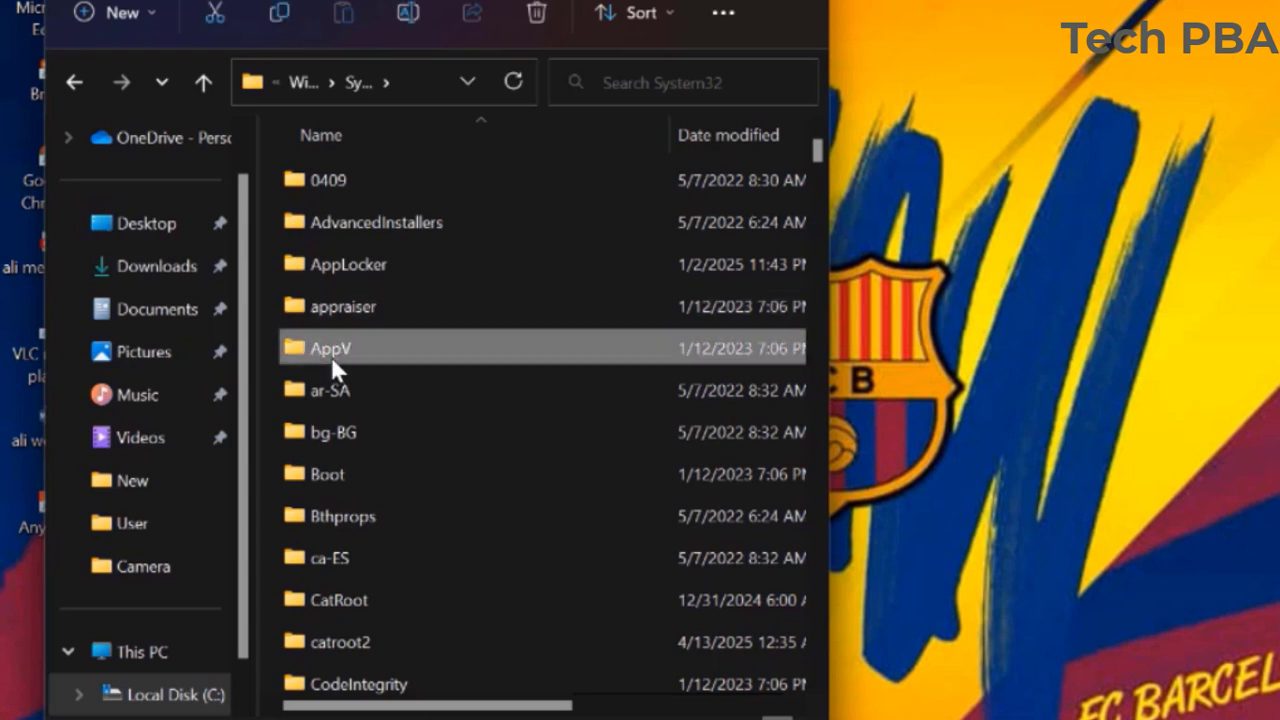
key("s")
key("s")
key("l")
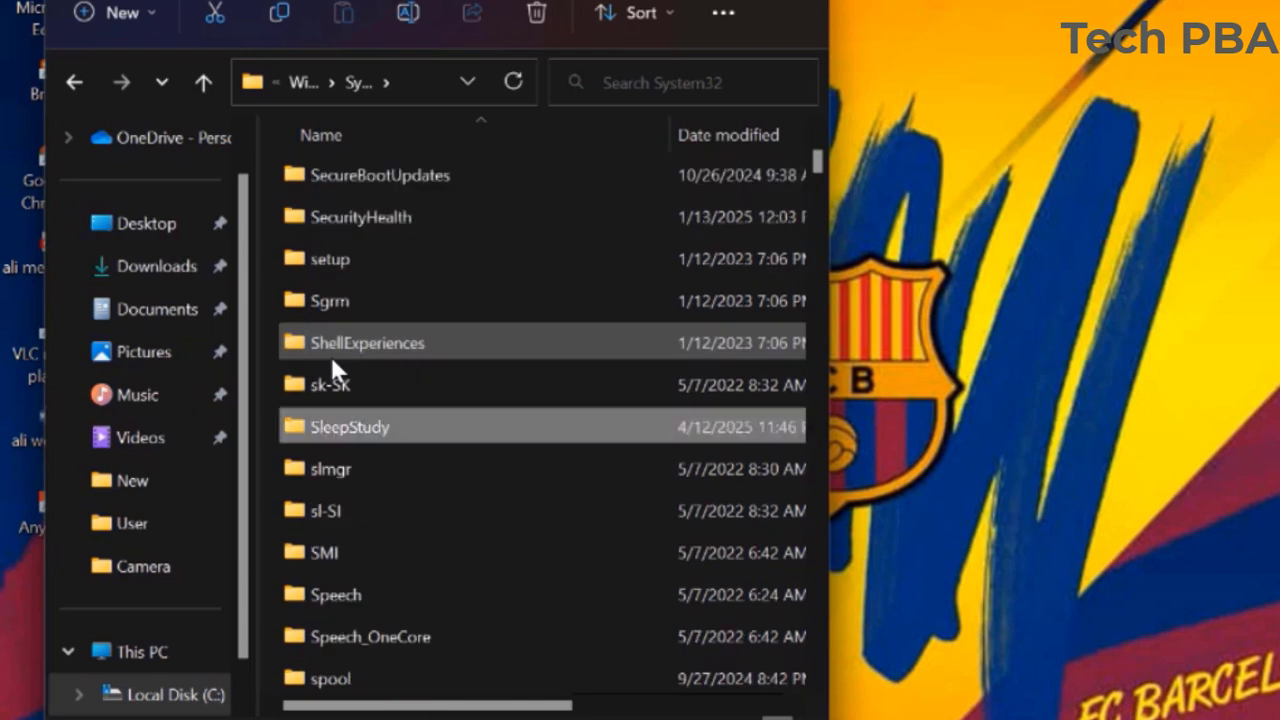
key("m")
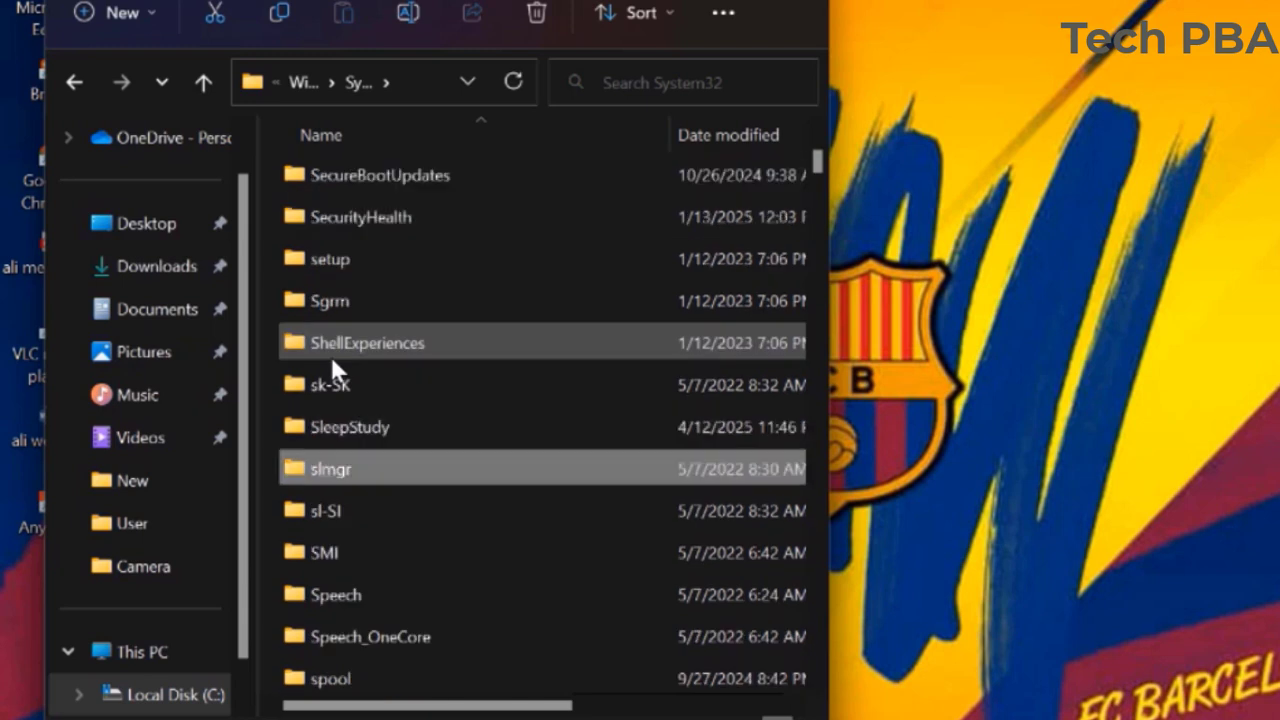
Look inside the slmgr folder, return to System32, and type 'slmgr' to find the file
double_click(338, 461)
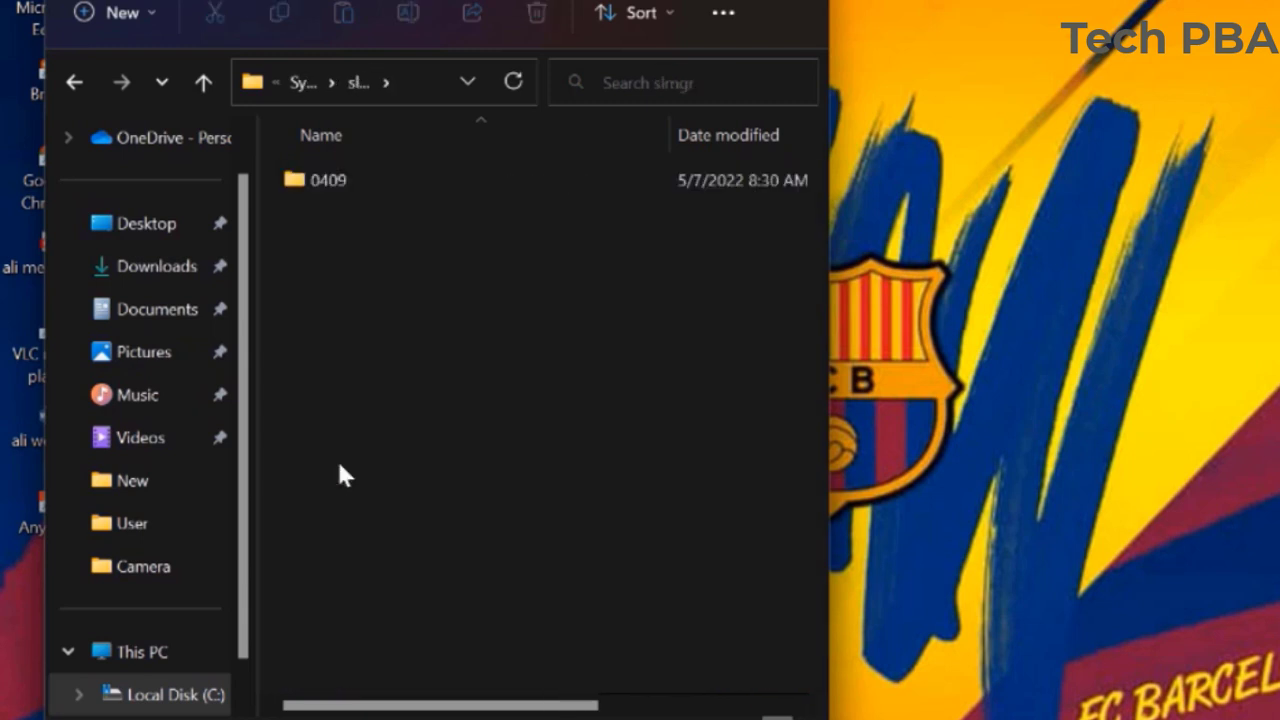
left_click(303, 85)
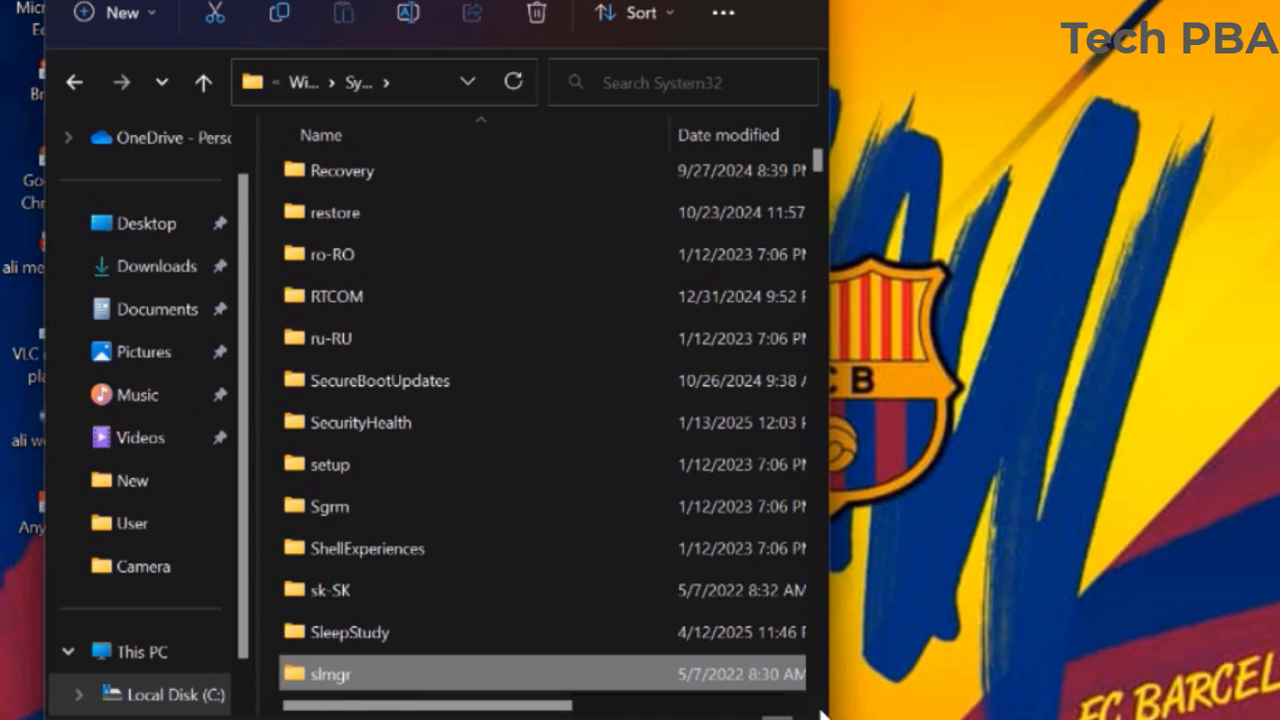
left_click(818, 683)
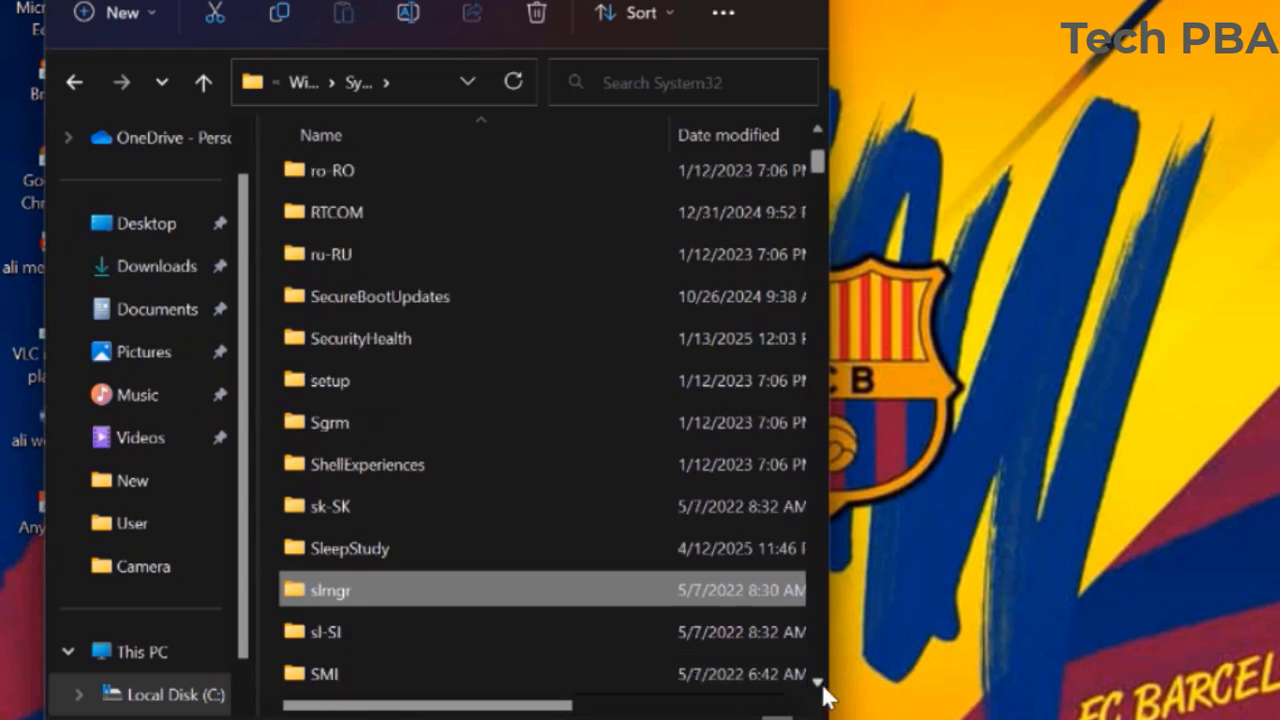
left_click(818, 683)
left_click(818, 683)
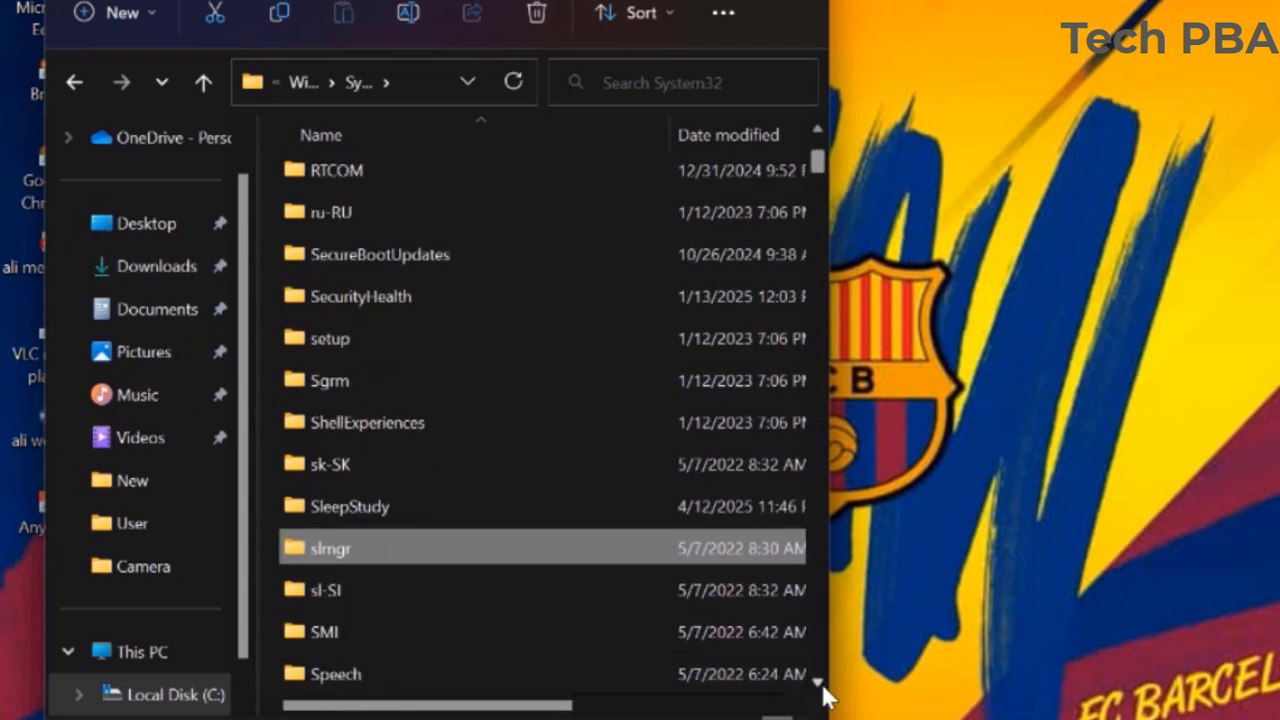
type("slmgr")
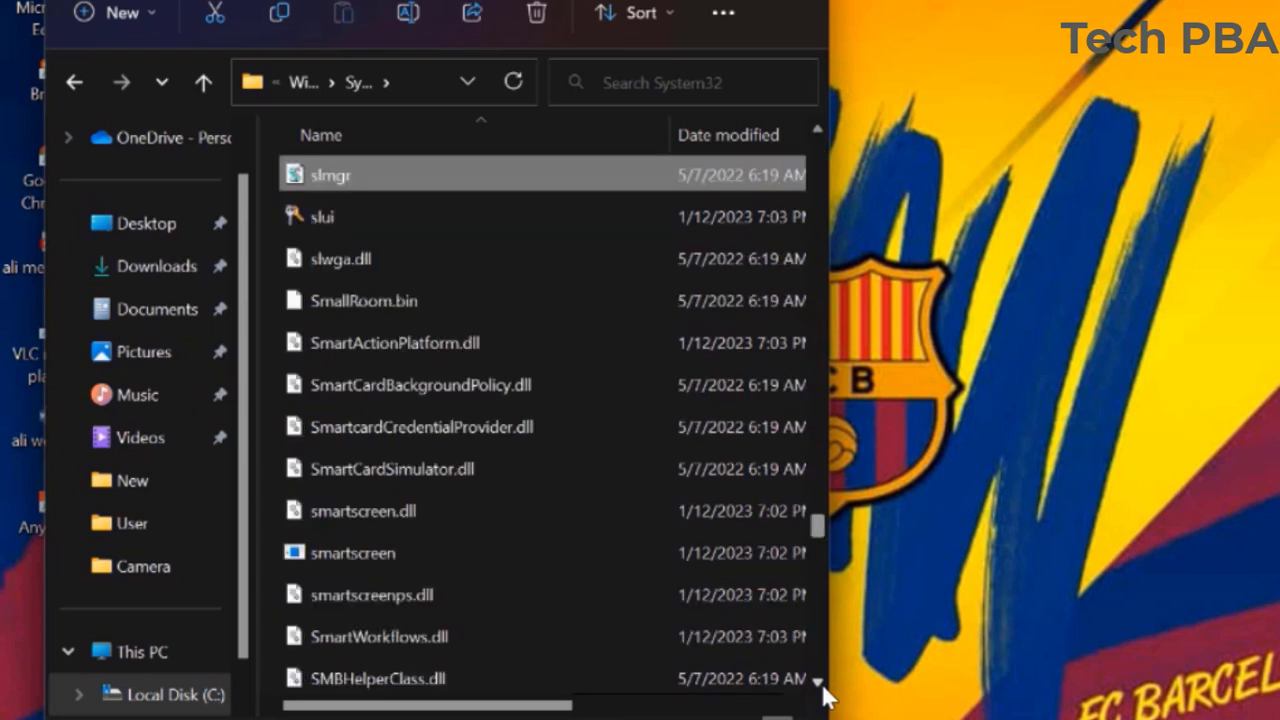
Cut the slmgr file, which sits just above slui, out of System32
left_click(343, 185)
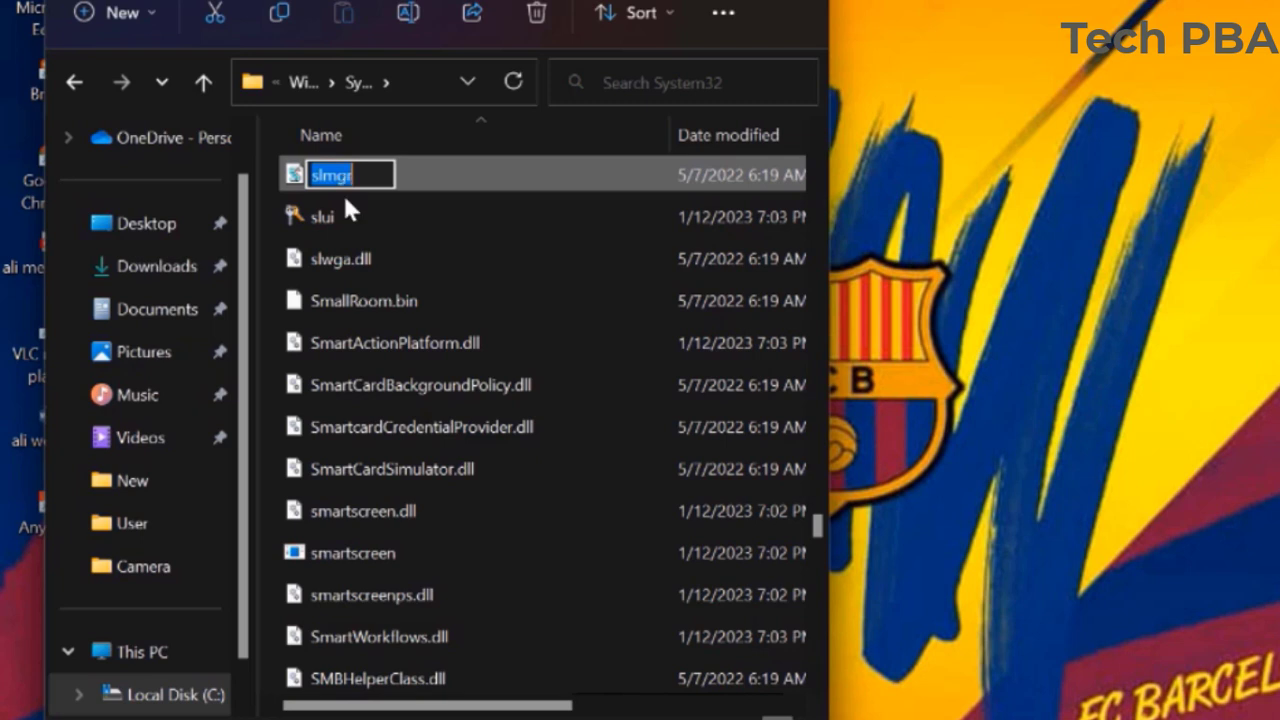
left_click(344, 216)
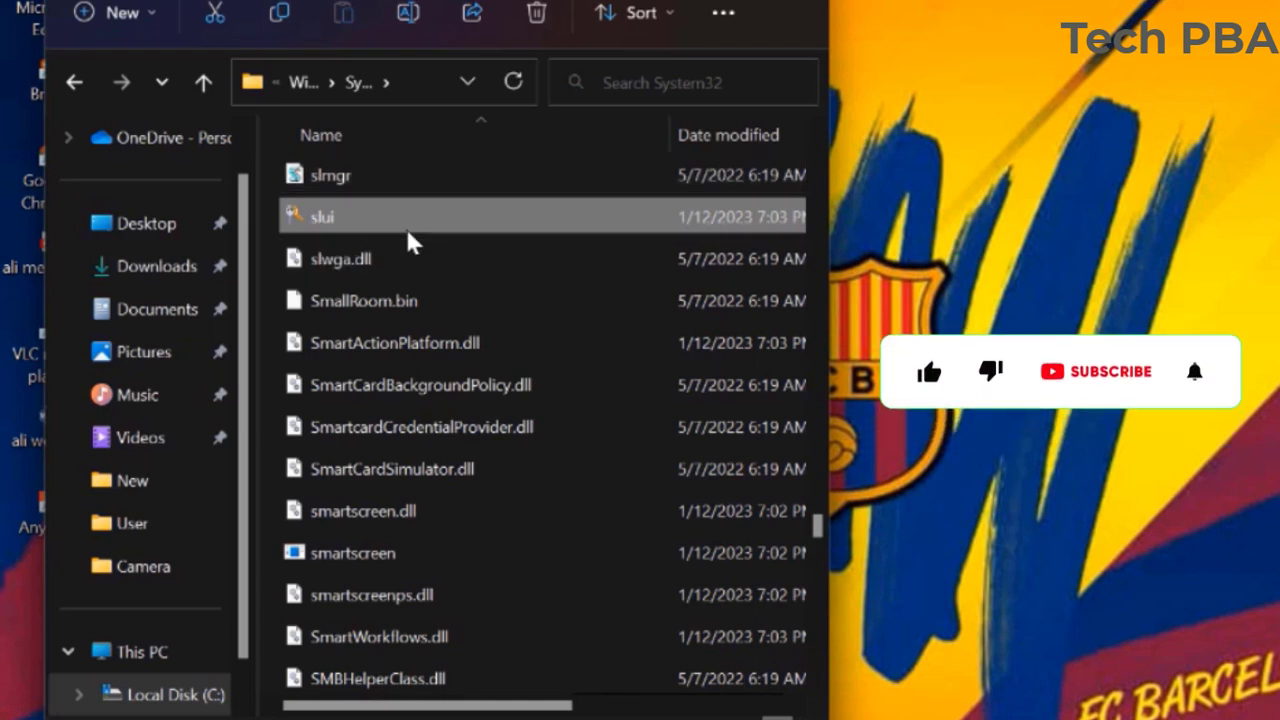
mouse_move(406, 228)
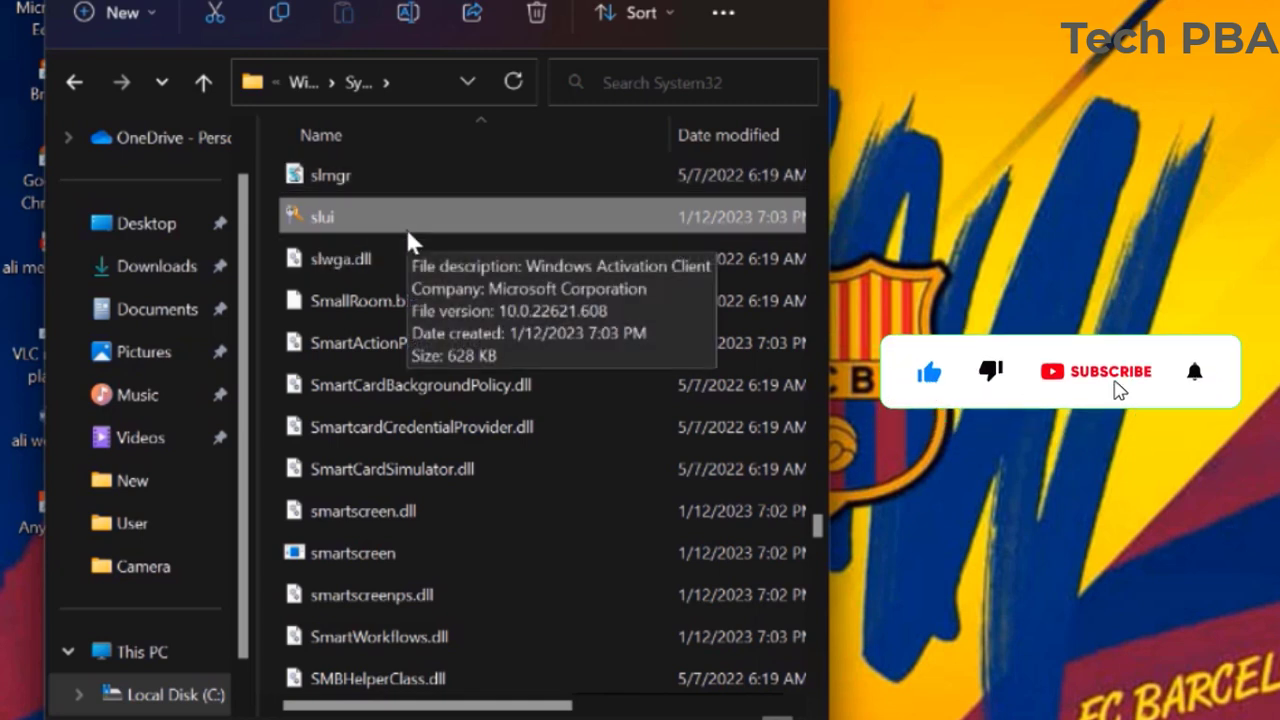
left_click(347, 174)
right_click(348, 176)
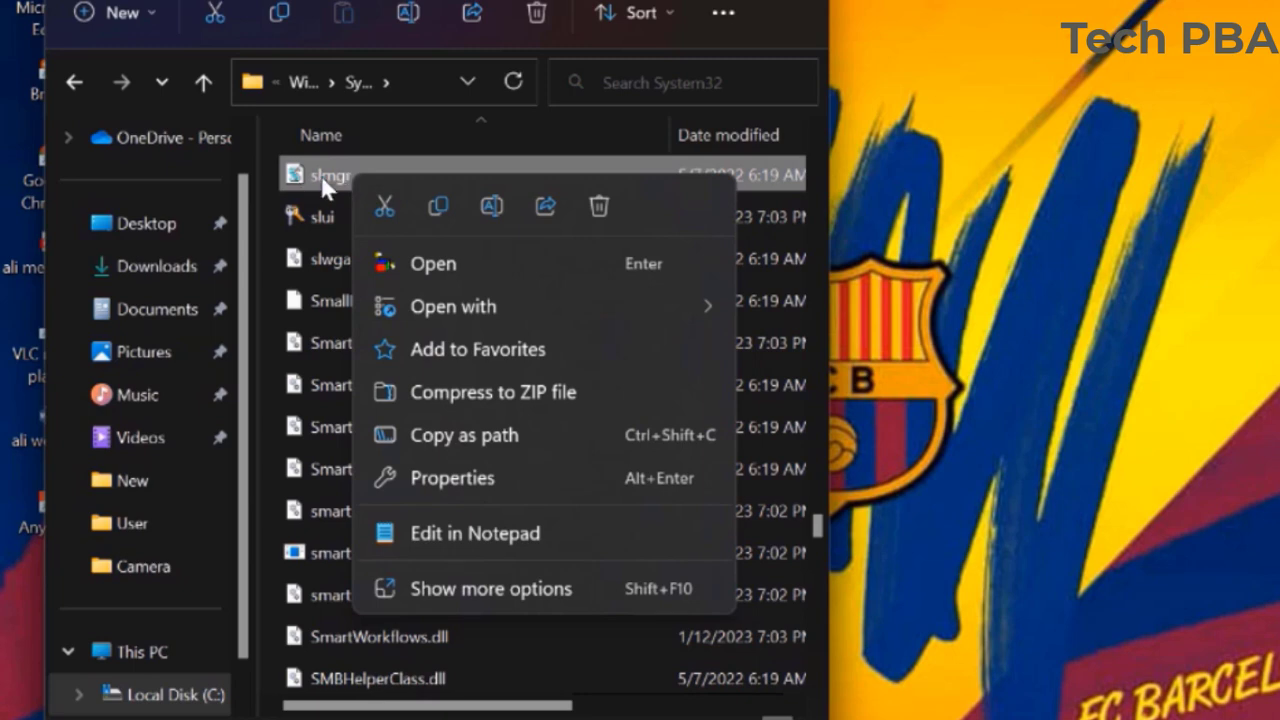
right_click(322, 180)
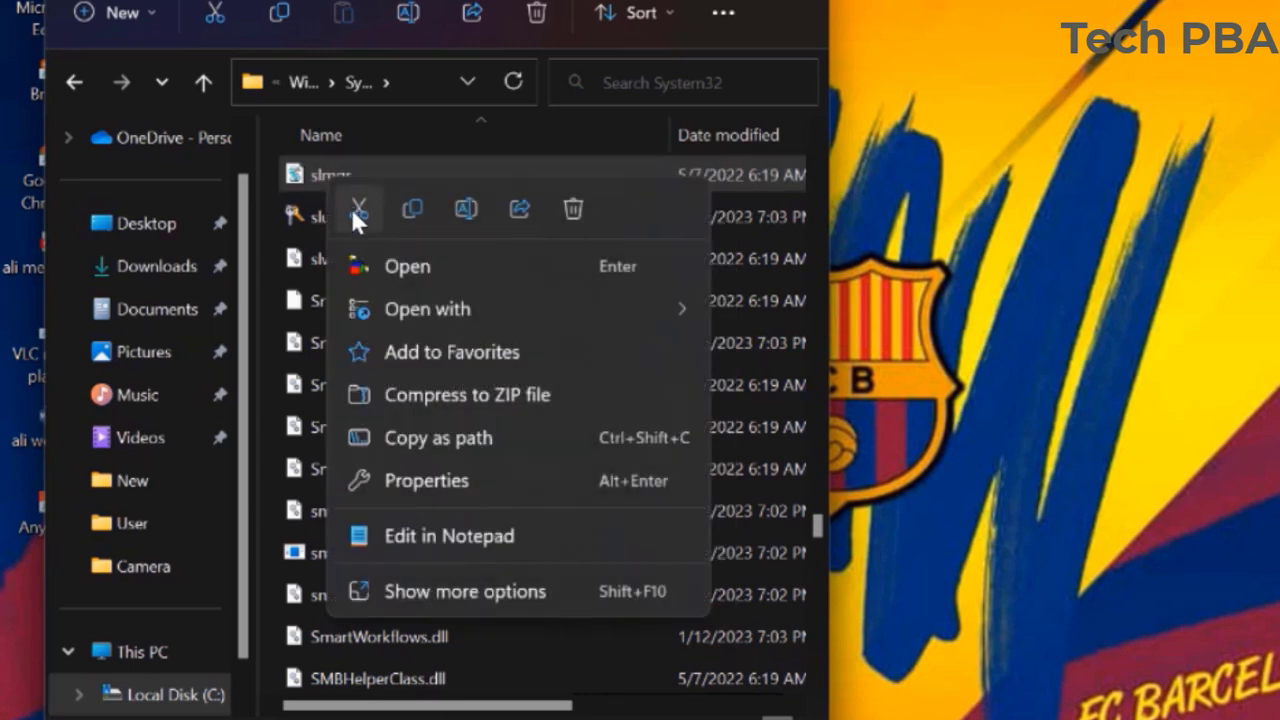
left_click(358, 212)
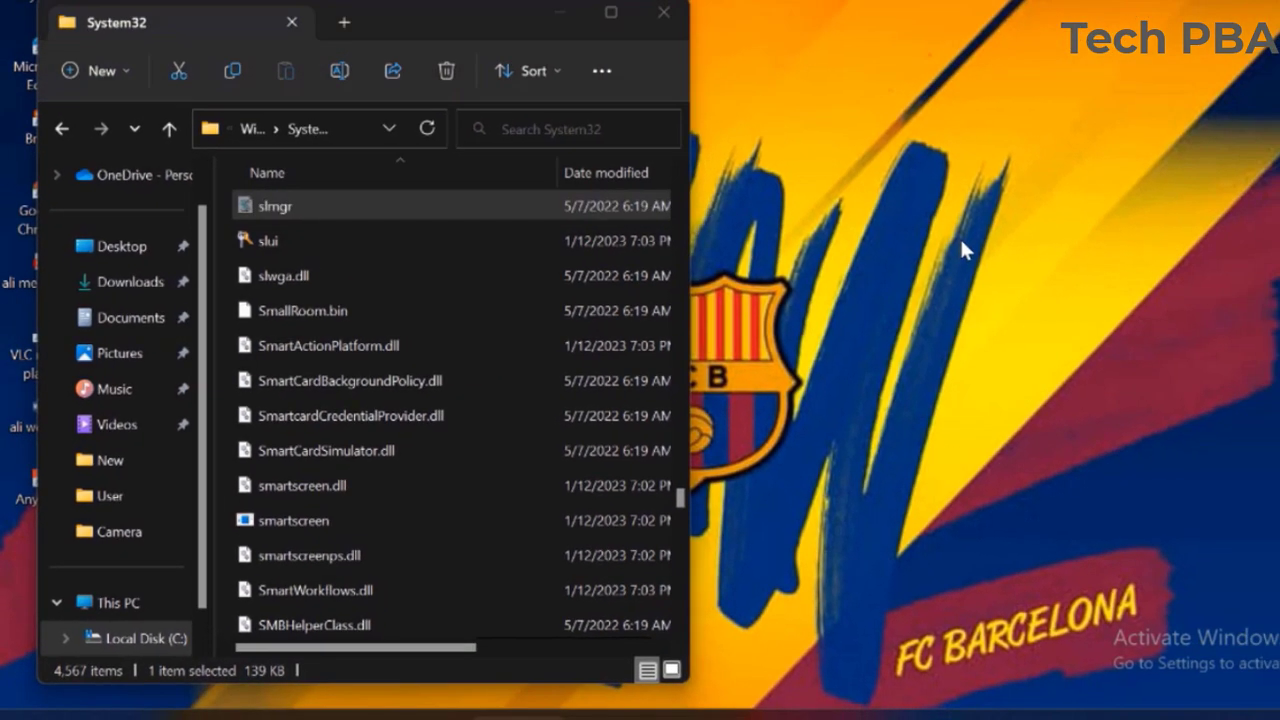
Create a new desktop folder and name it 'SLMGR Backup'
right_click(1150, 212)
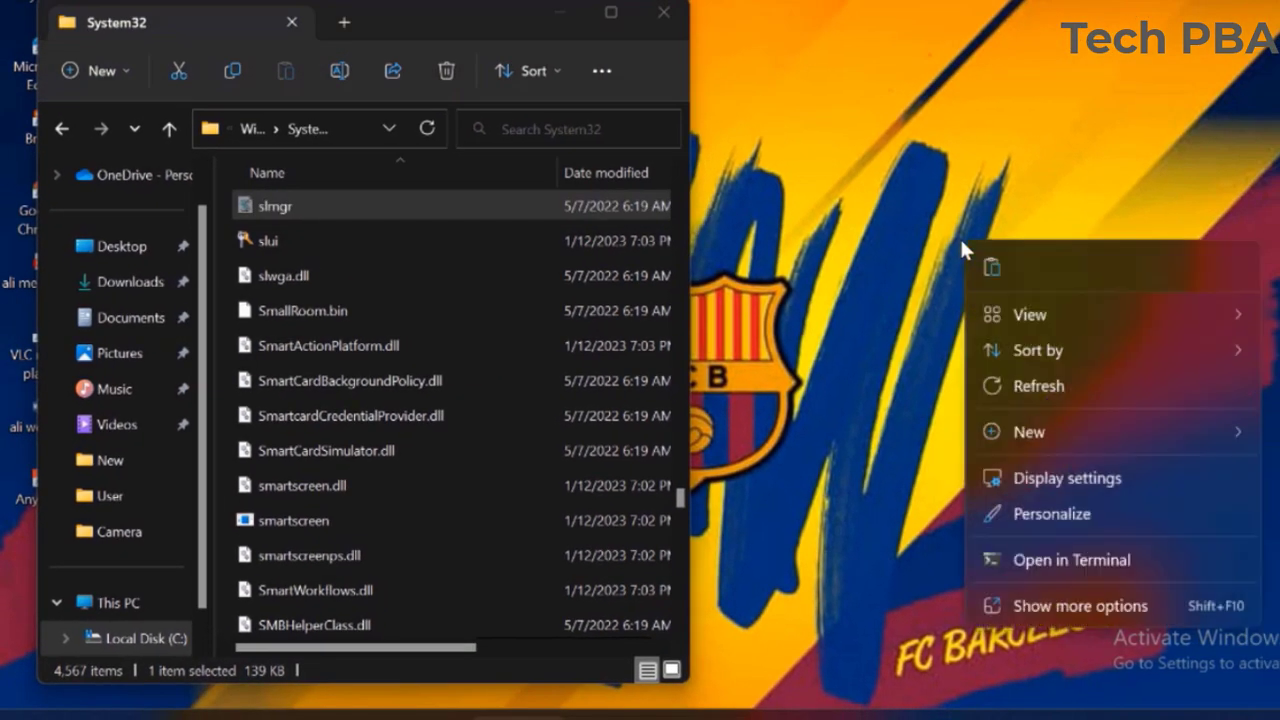
mouse_move(1160, 428)
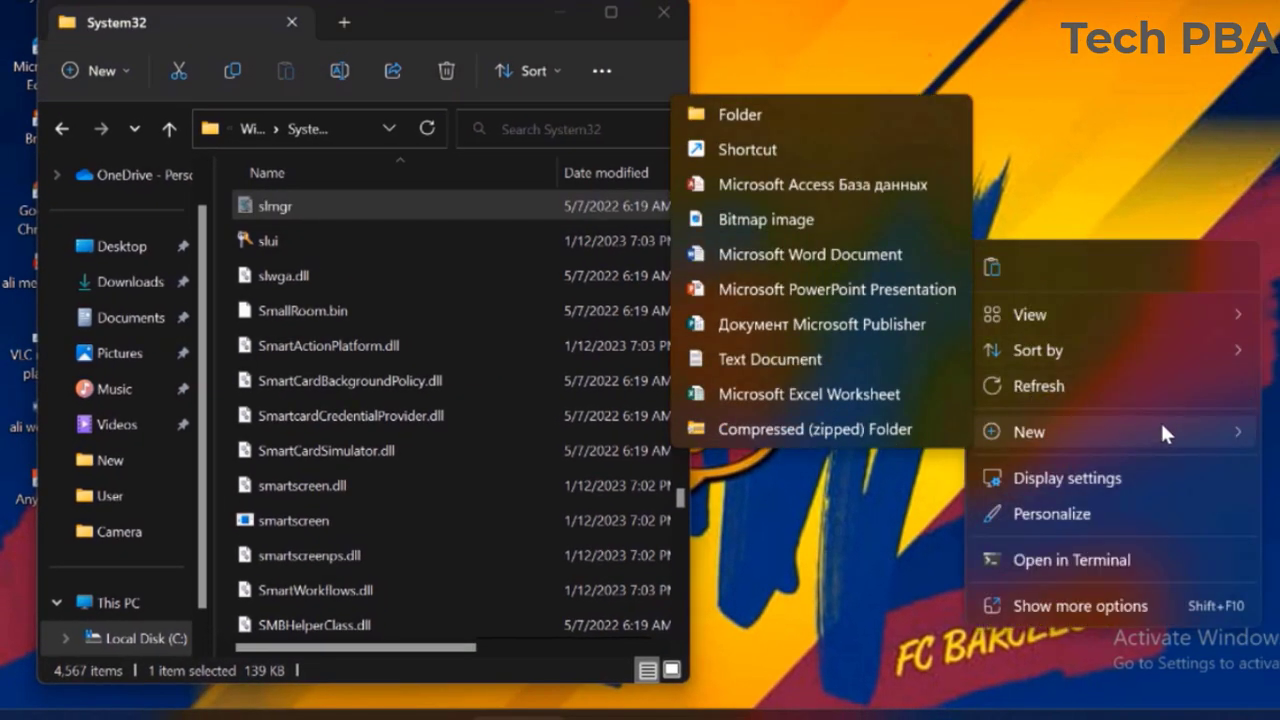
left_click(784, 116)
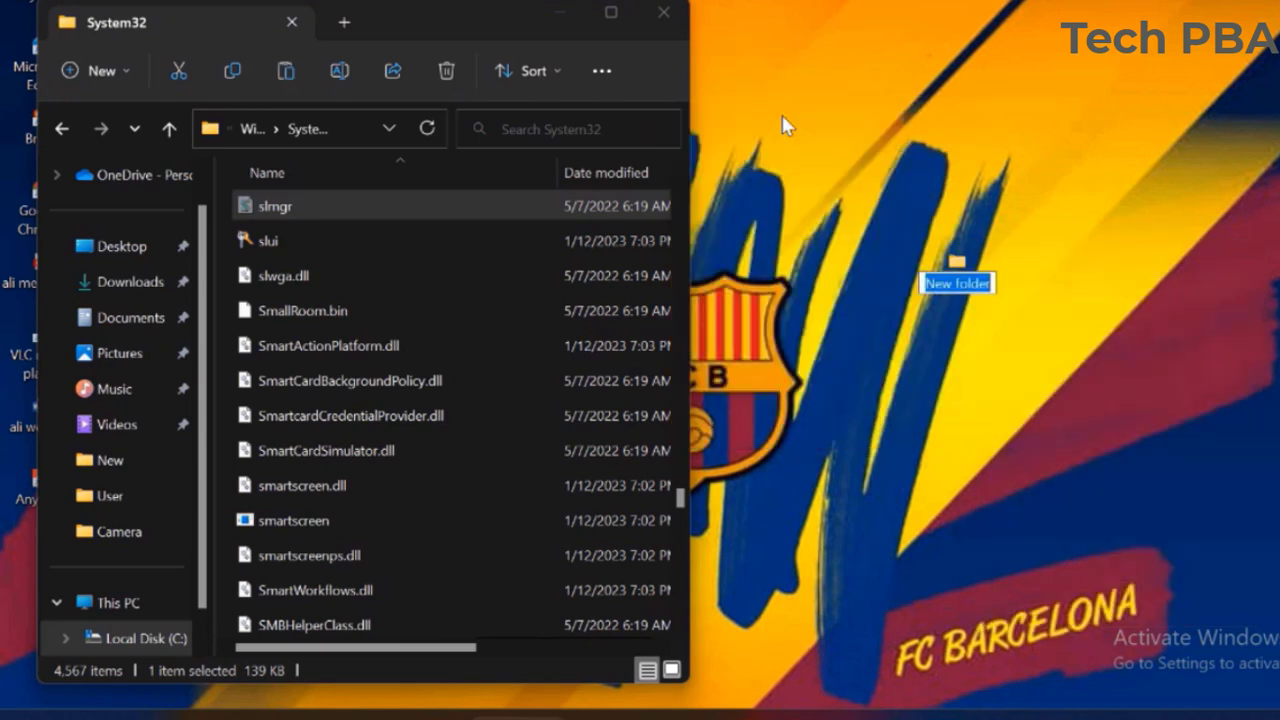
type("SLMGR")
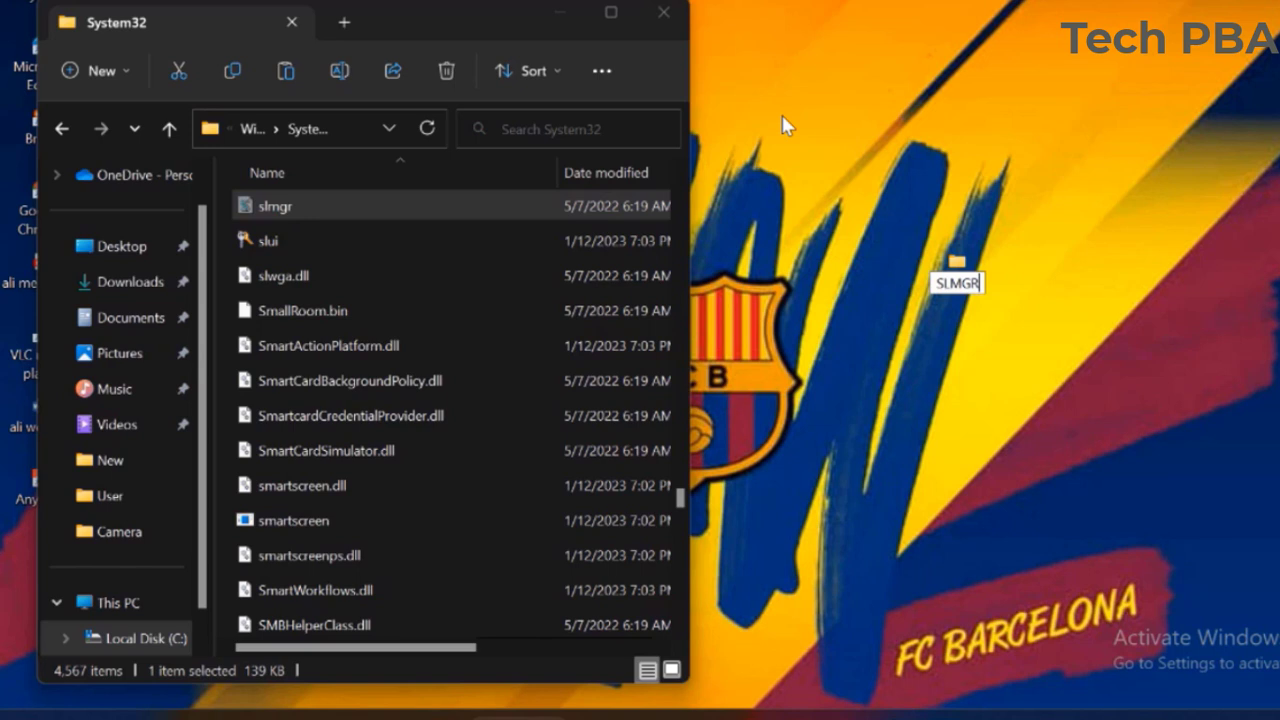
type(" Backup")
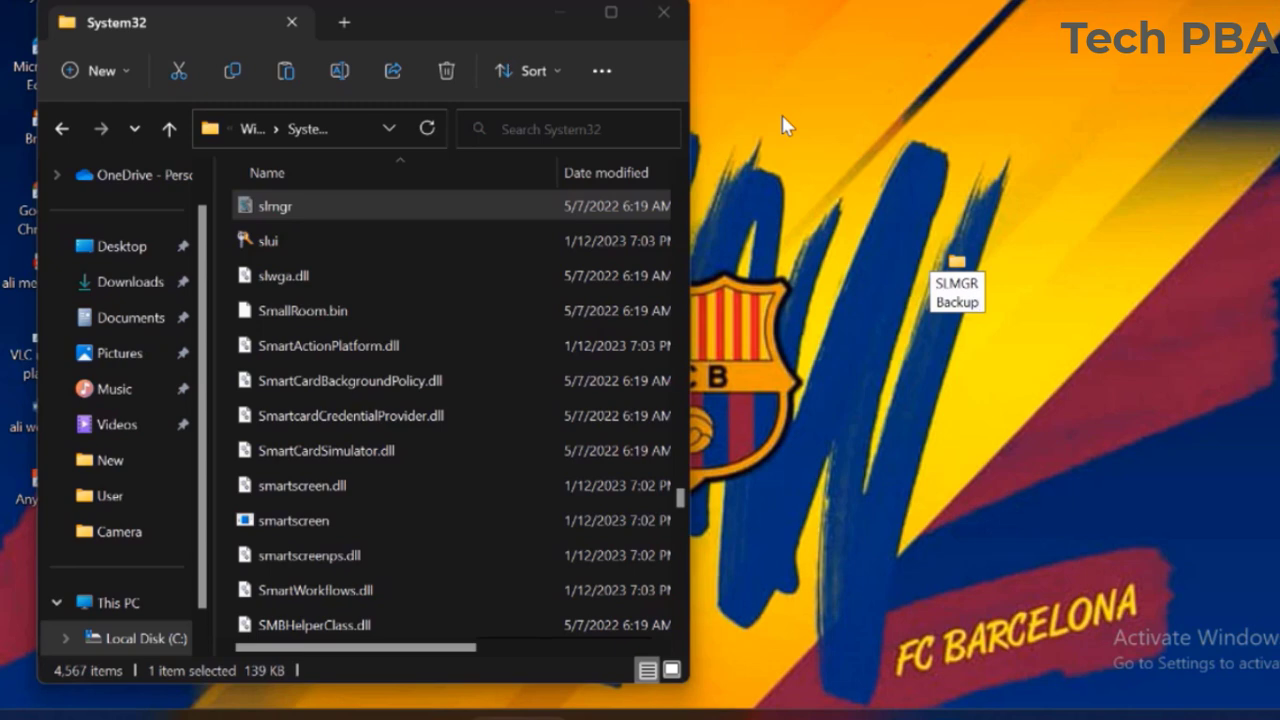
key("Return")
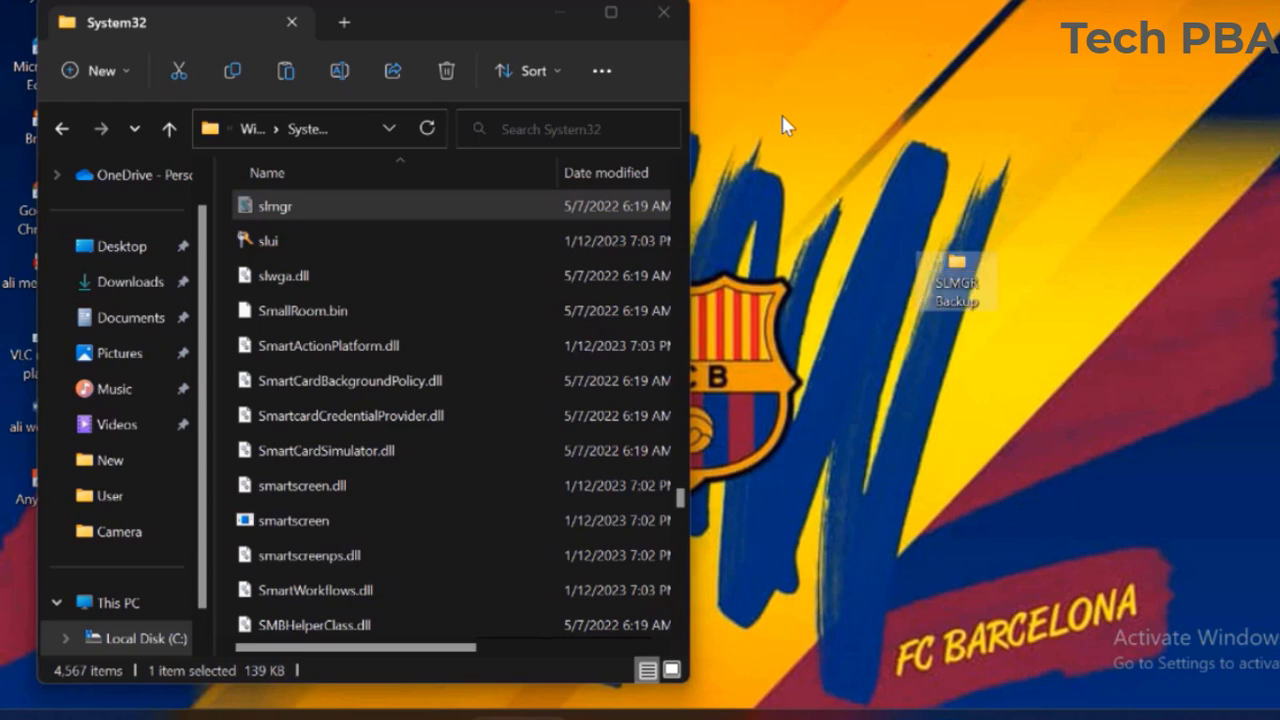
Open SLMGR Backup beside System32, try pasting slmgr, and cancel the TrustedInstaller refusal
double_click(952, 285)
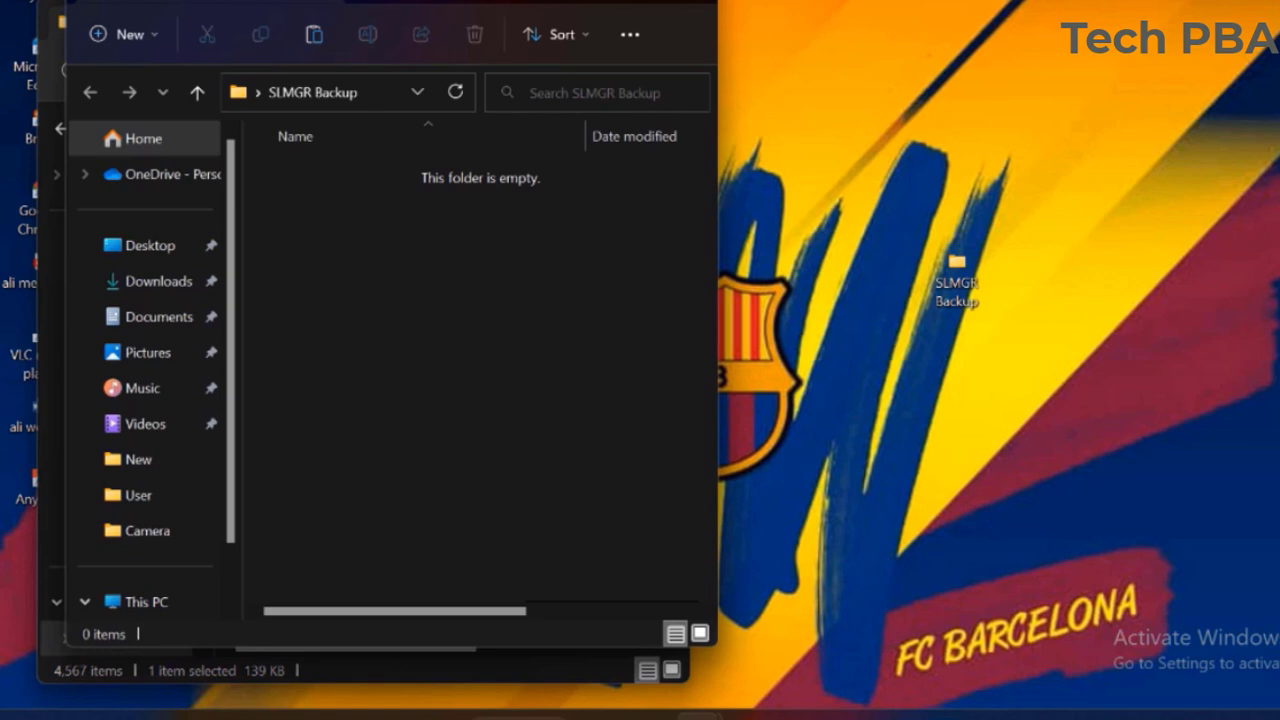
left_click_drag(450, 0, 1084, 8)
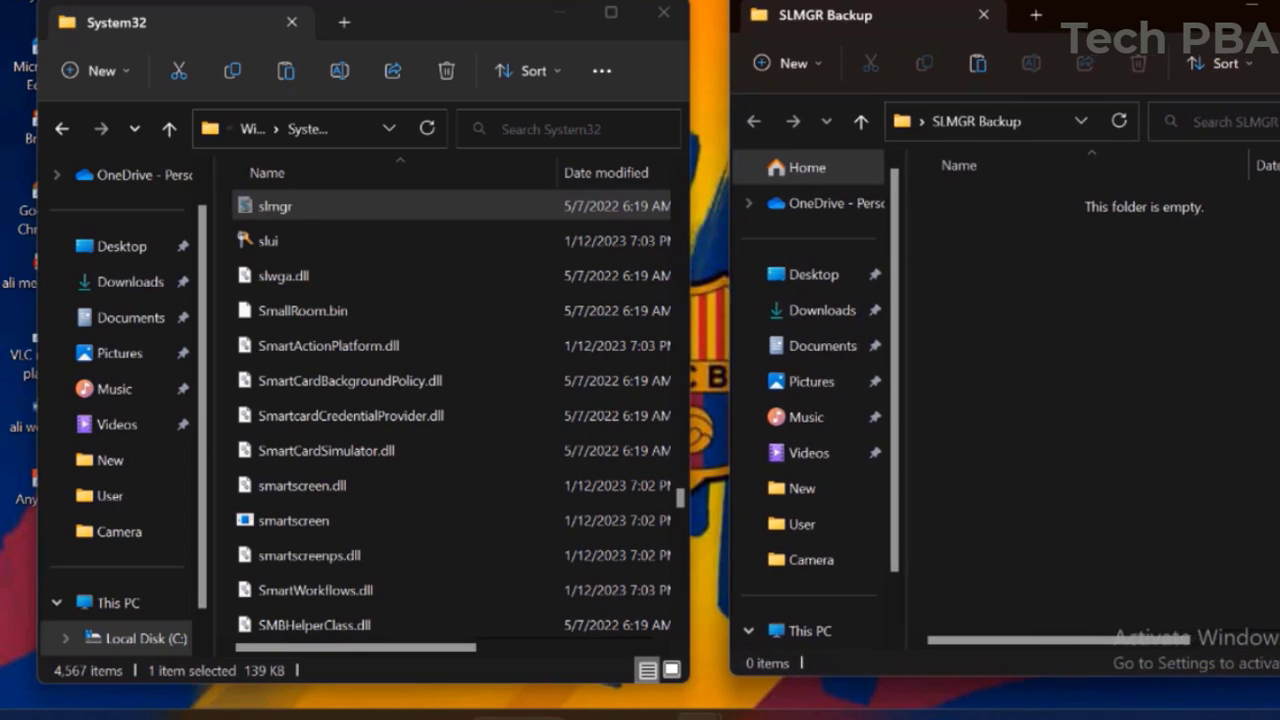
right_click(1056, 291)
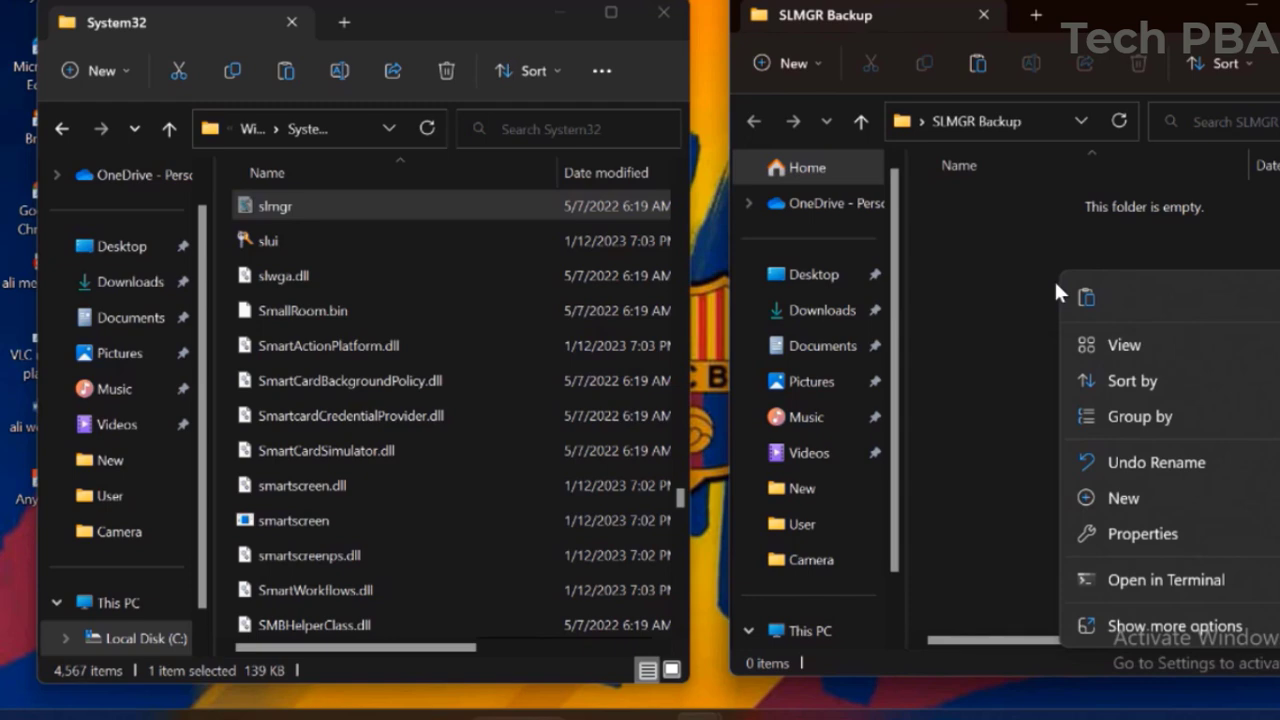
left_click(1089, 294)
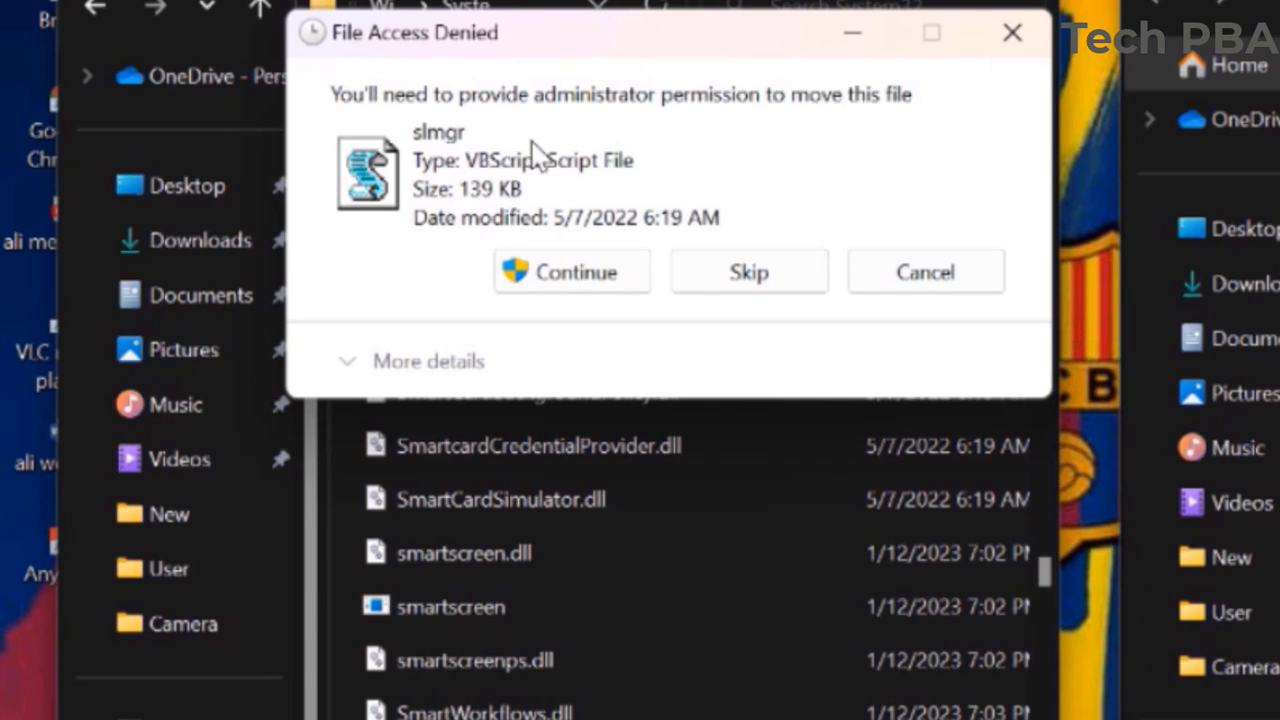
left_click(585, 275)
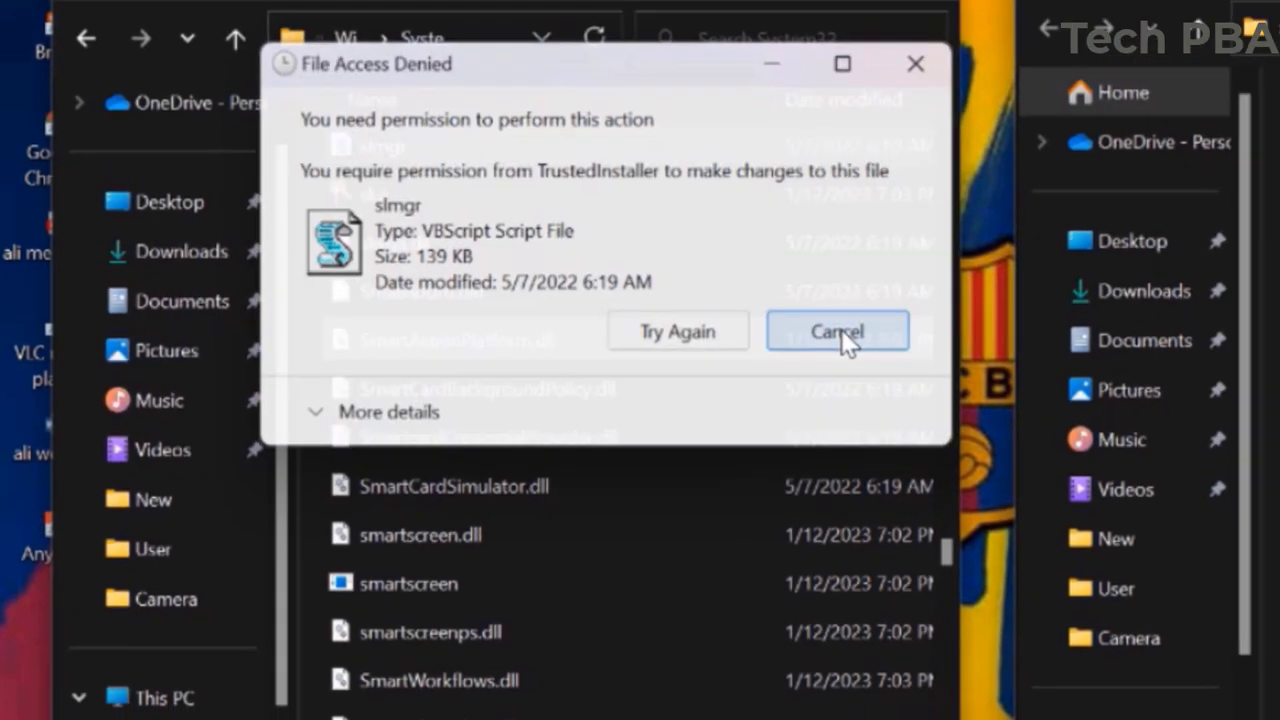
left_click(928, 334)
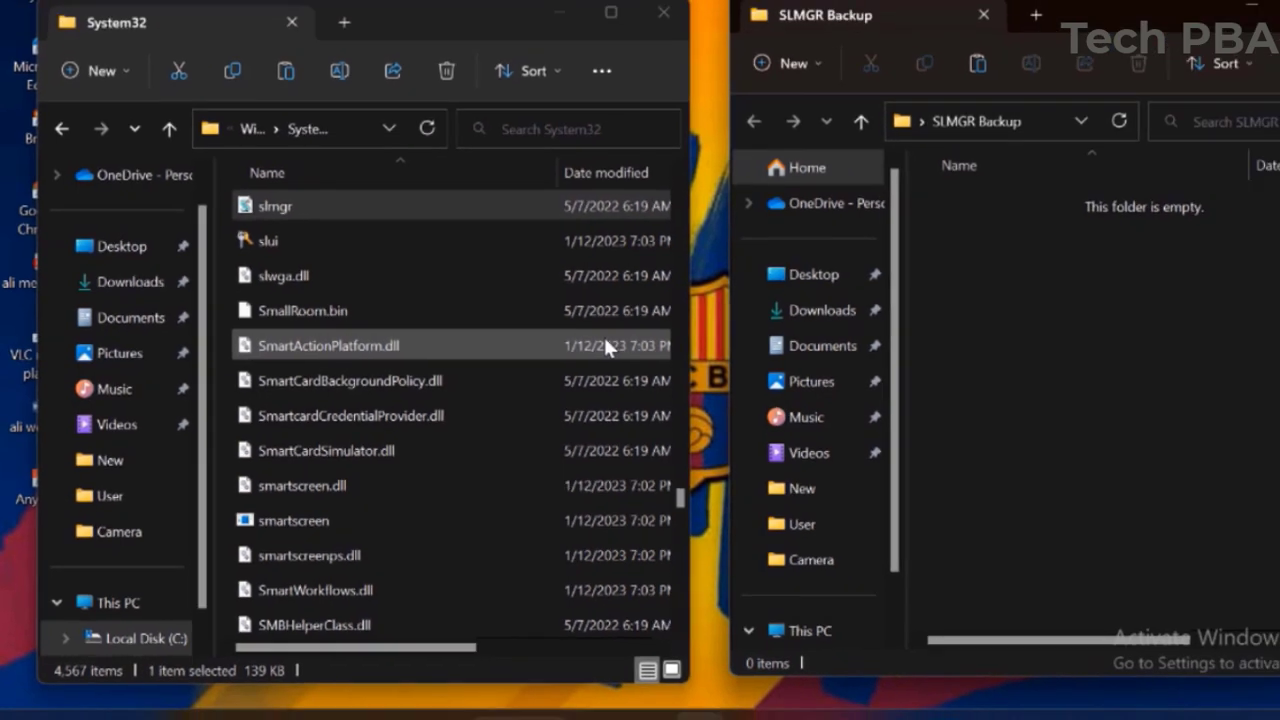
left_click(309, 243)
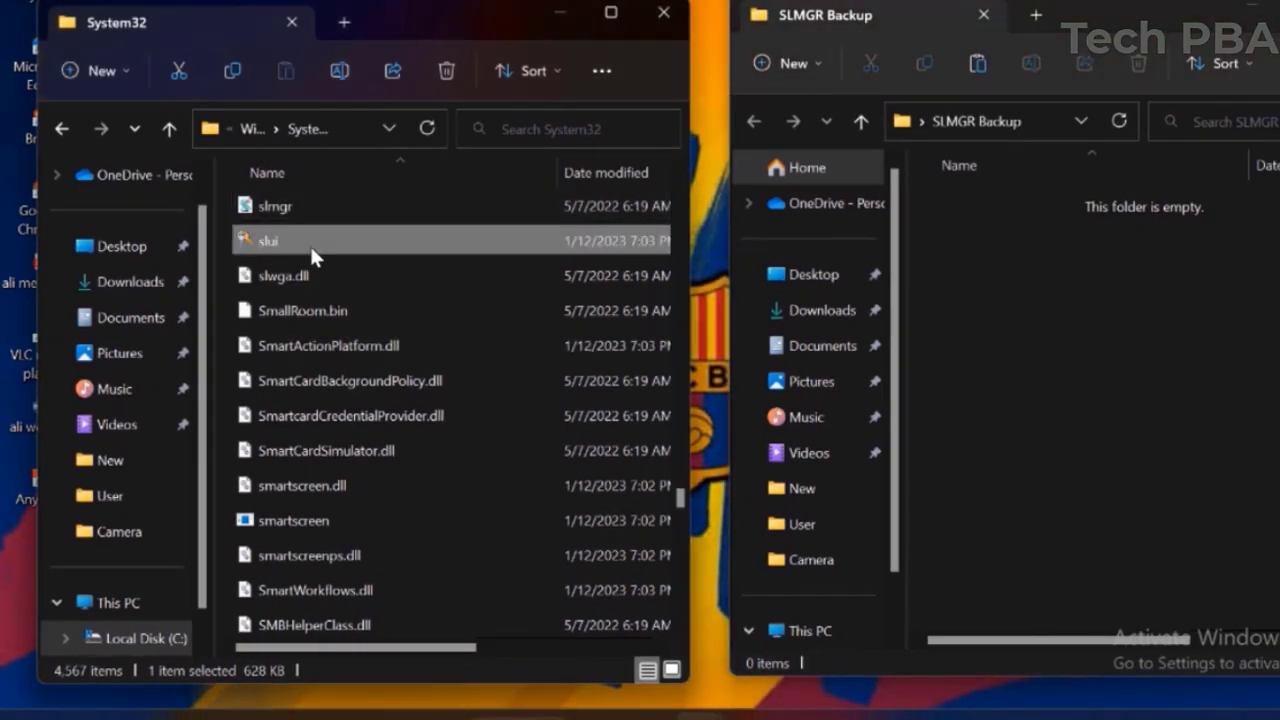
right_click(309, 243)
left_click(336, 264)
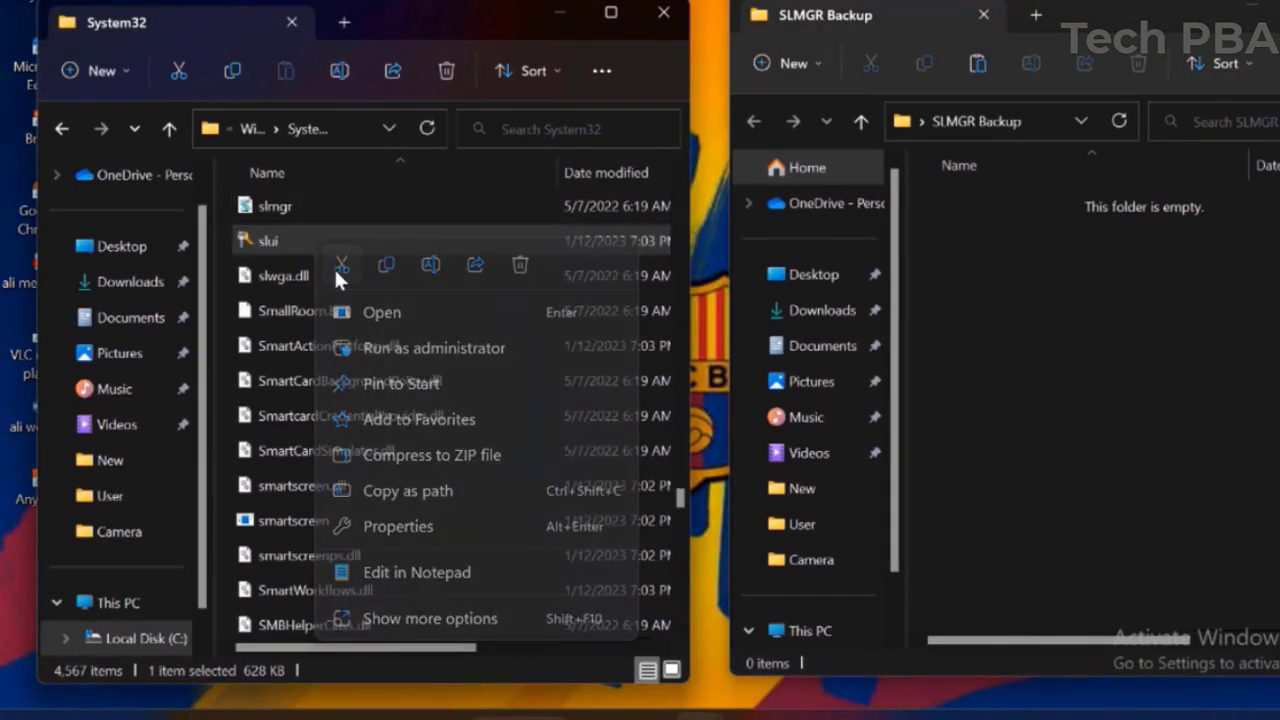
right_click(1074, 316)
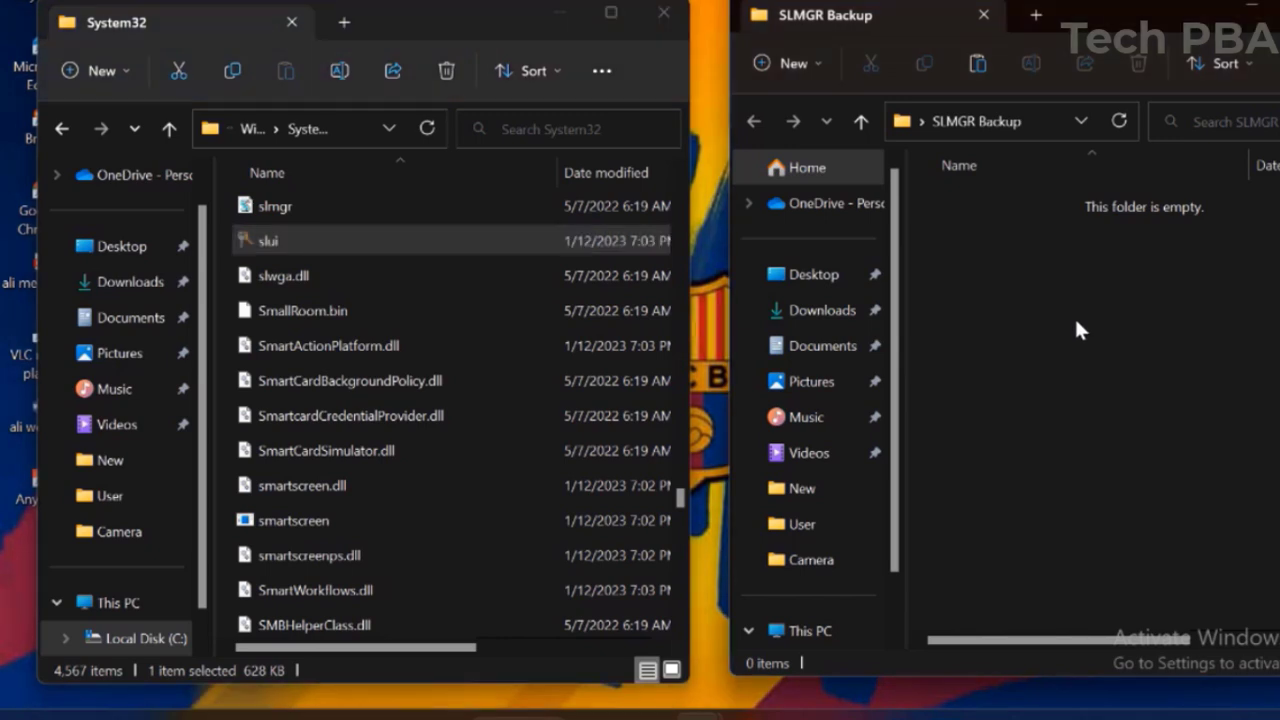
left_click(1109, 292)
left_click(650, 340)
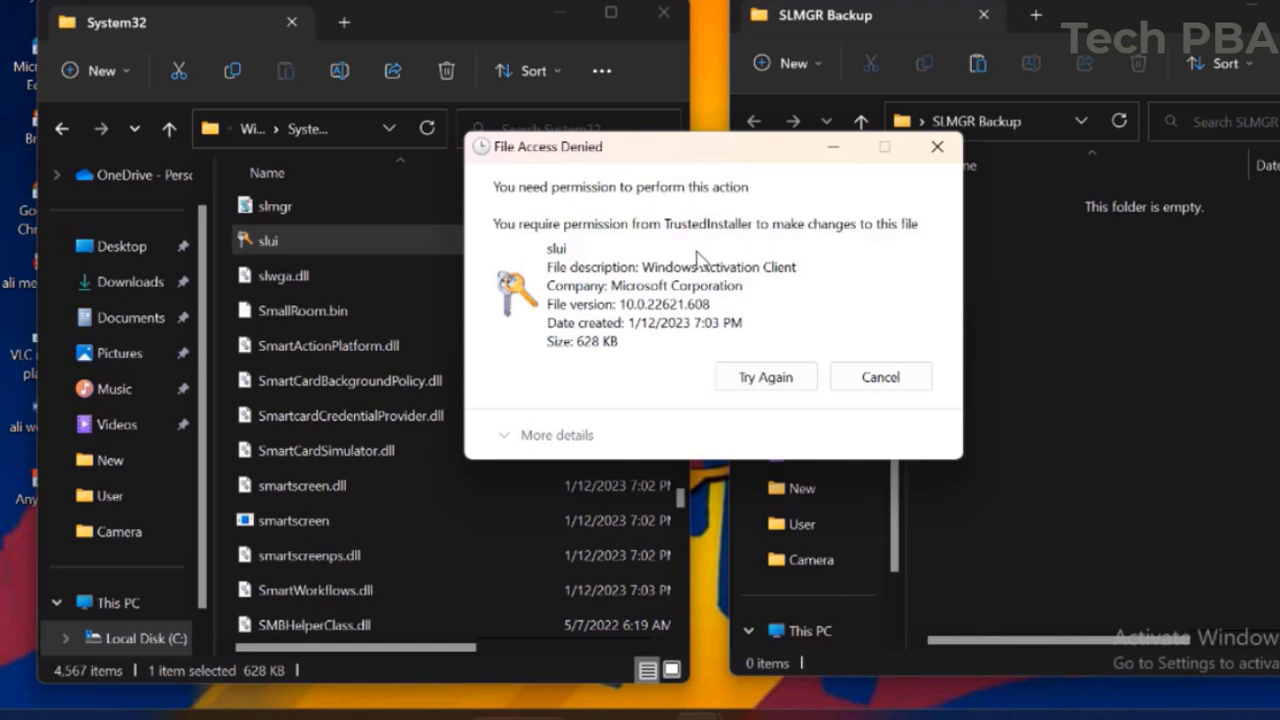
left_click(862, 378)
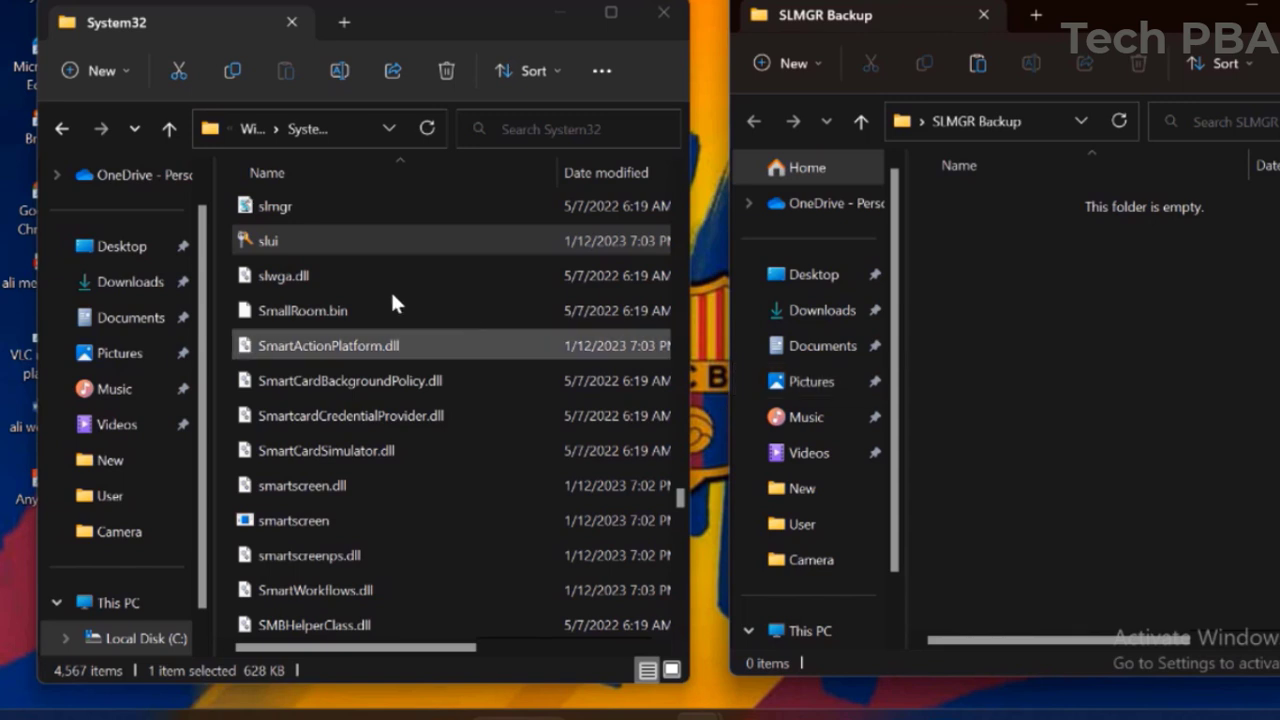
left_click(297, 207)
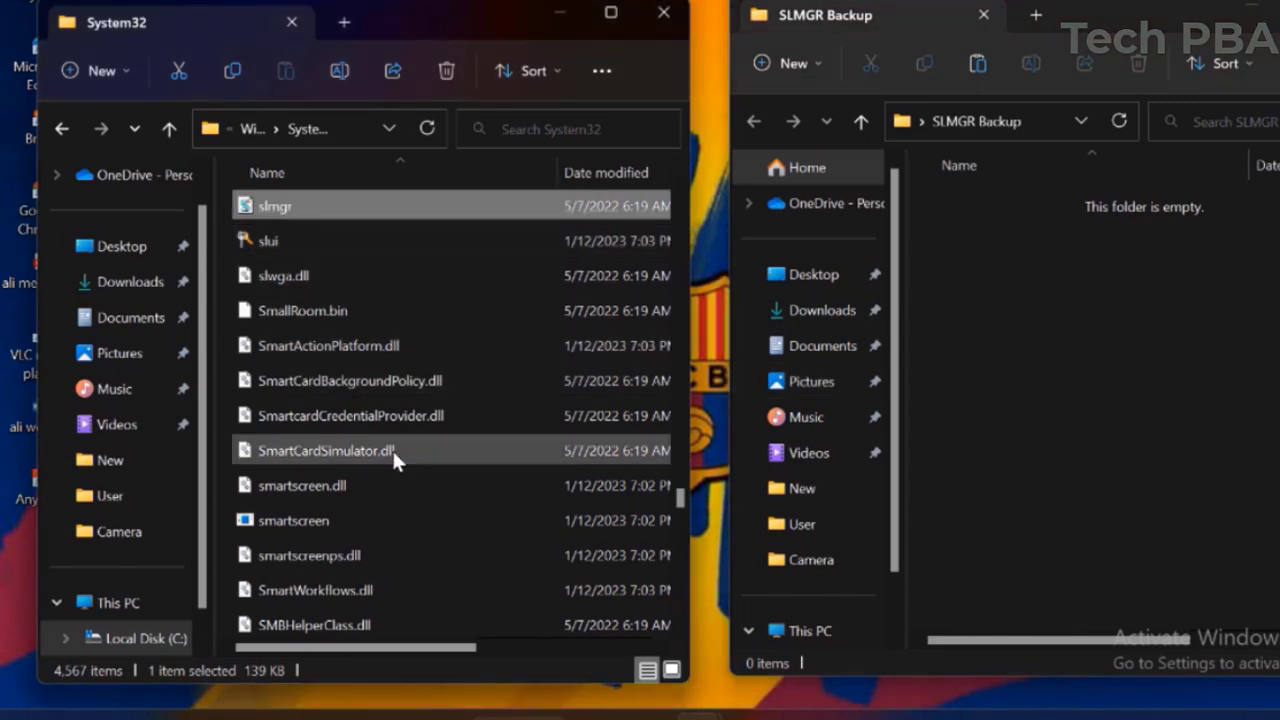
left_click(432, 713)
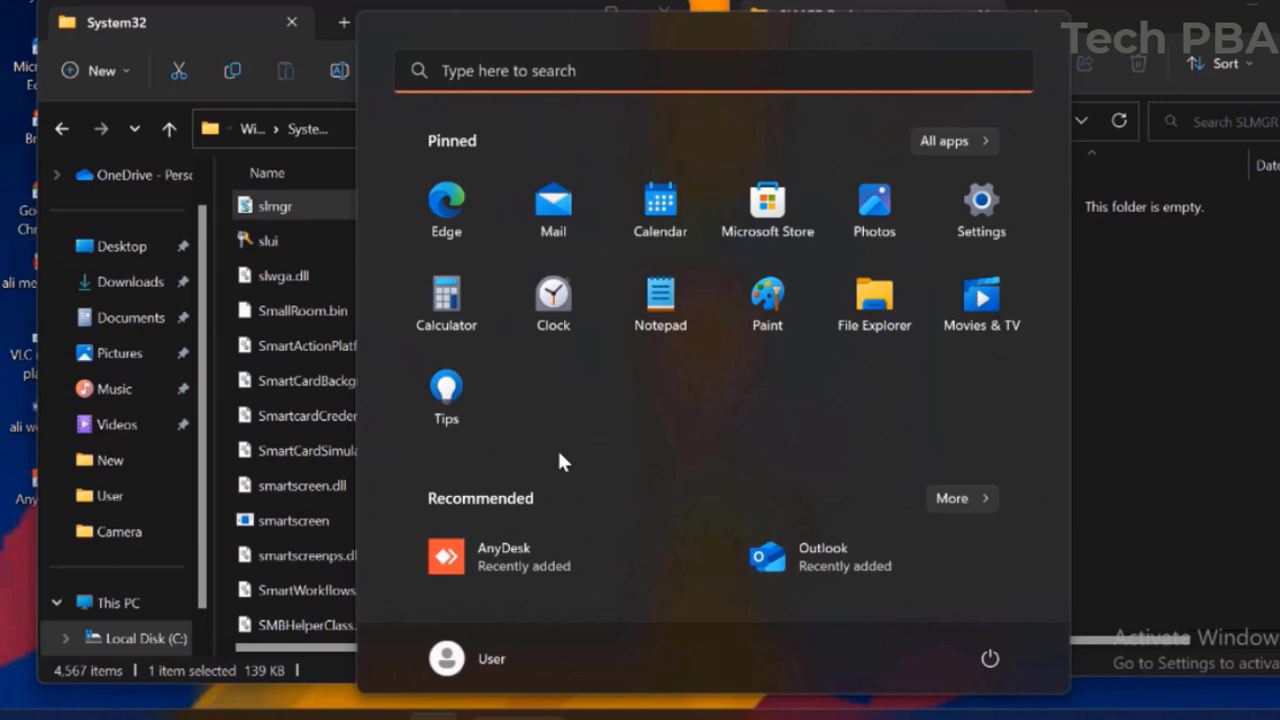
left_click(221, 205)
left_click(267, 202)
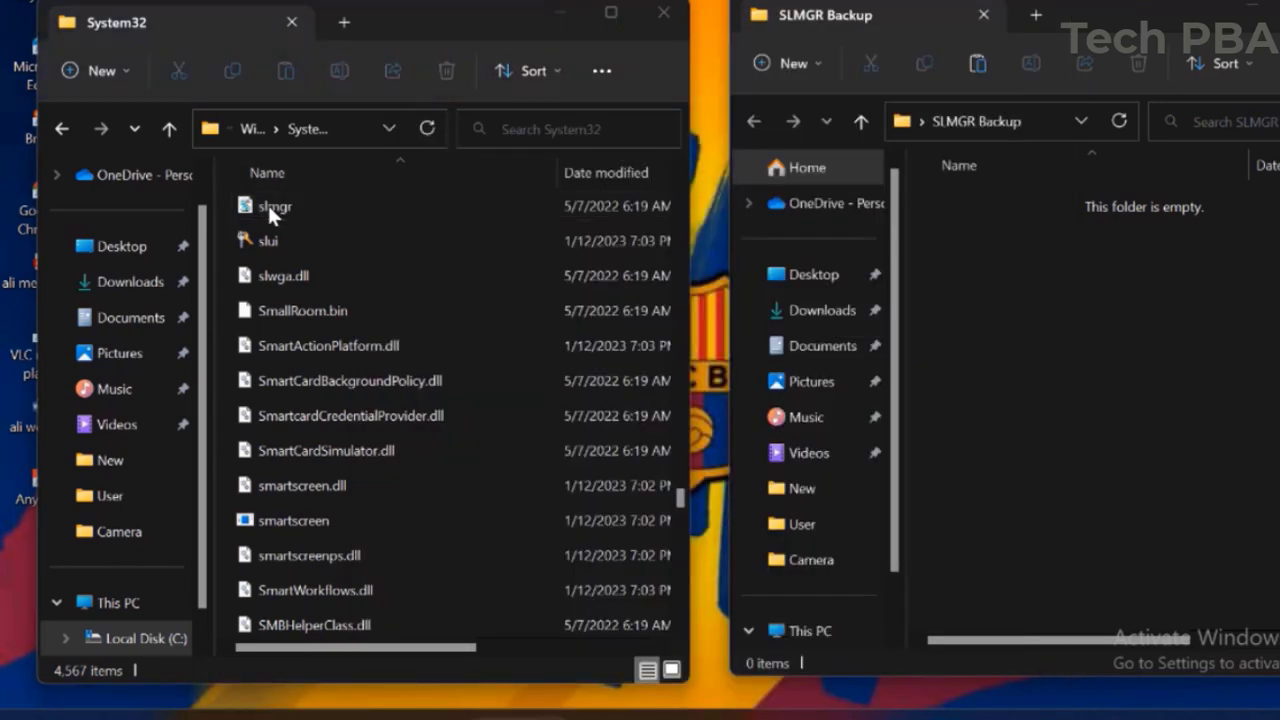
Open slmgr's Properties > Security > Advanced and choose Change permissions
scroll(267, 202, "up", 2)
right_click(299, 205)
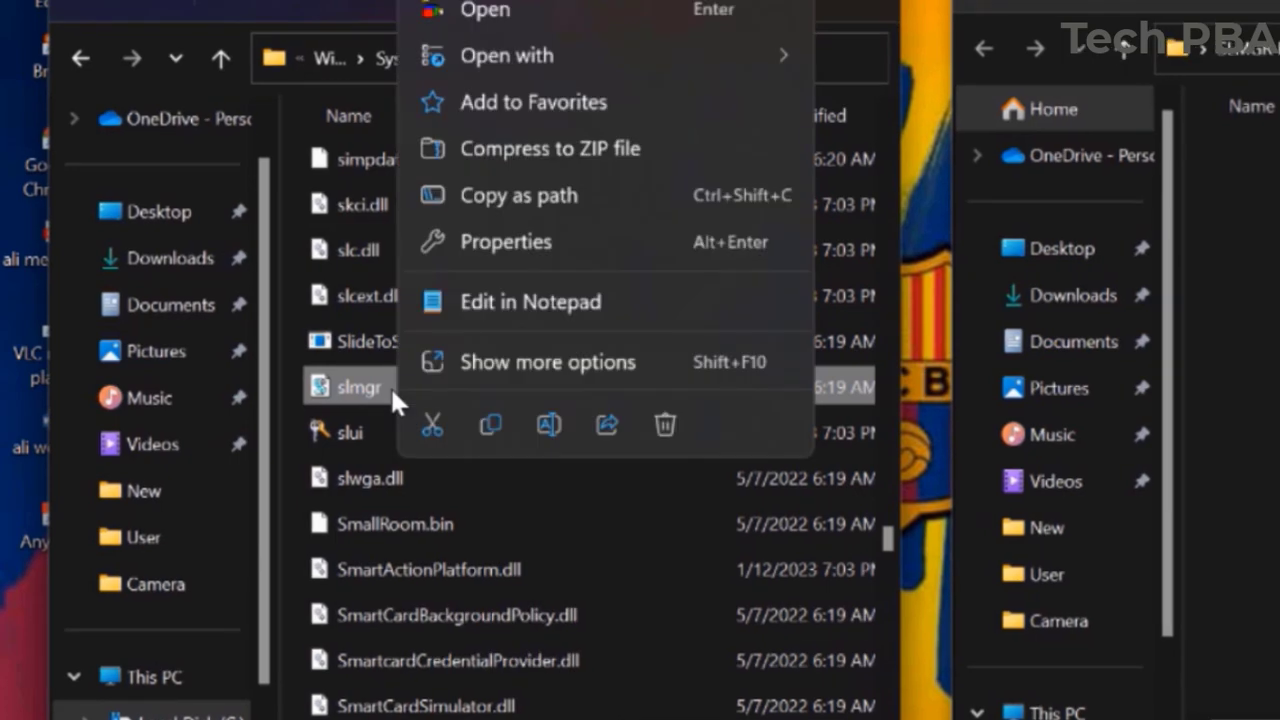
left_click(526, 362)
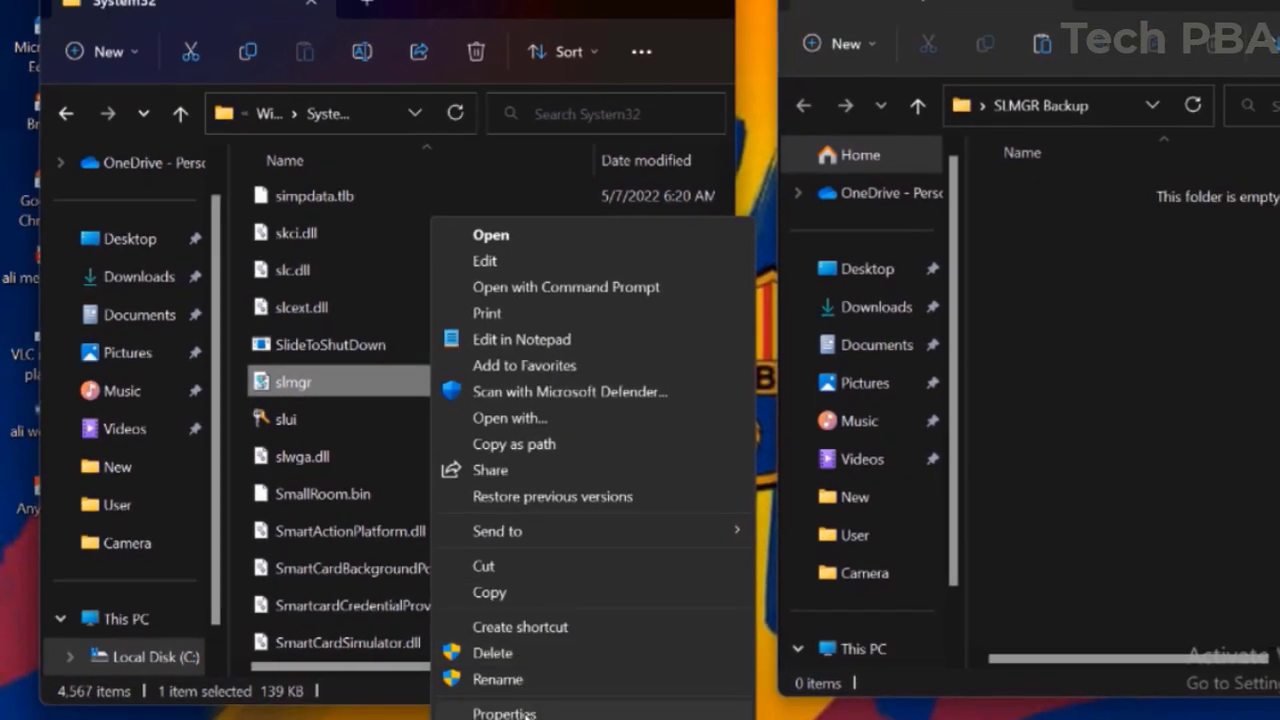
left_click(505, 714)
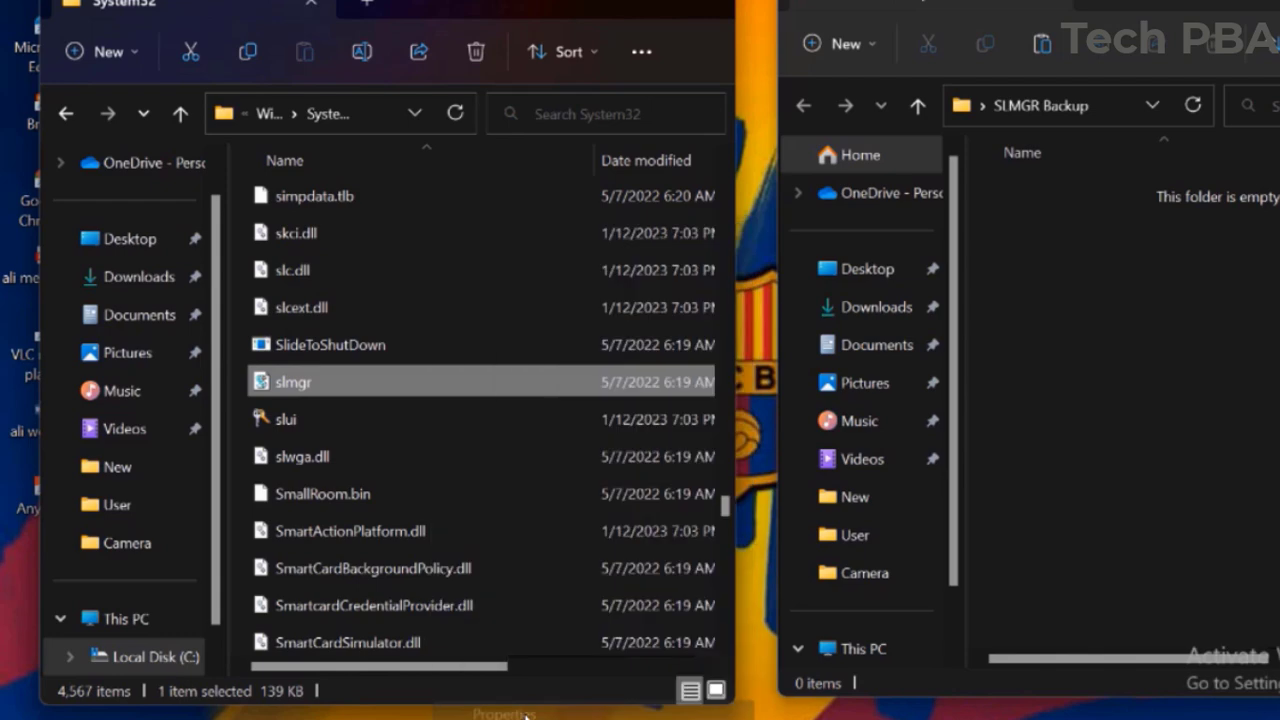
left_click(587, 163)
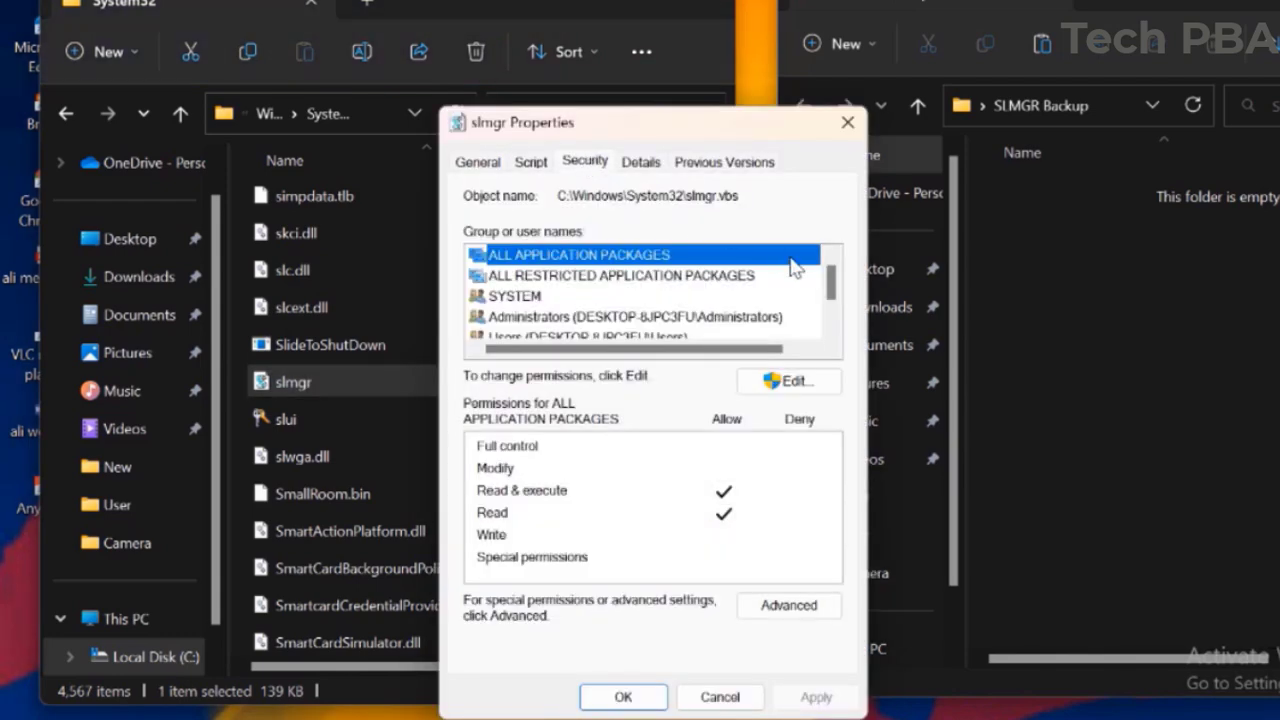
left_click(786, 608)
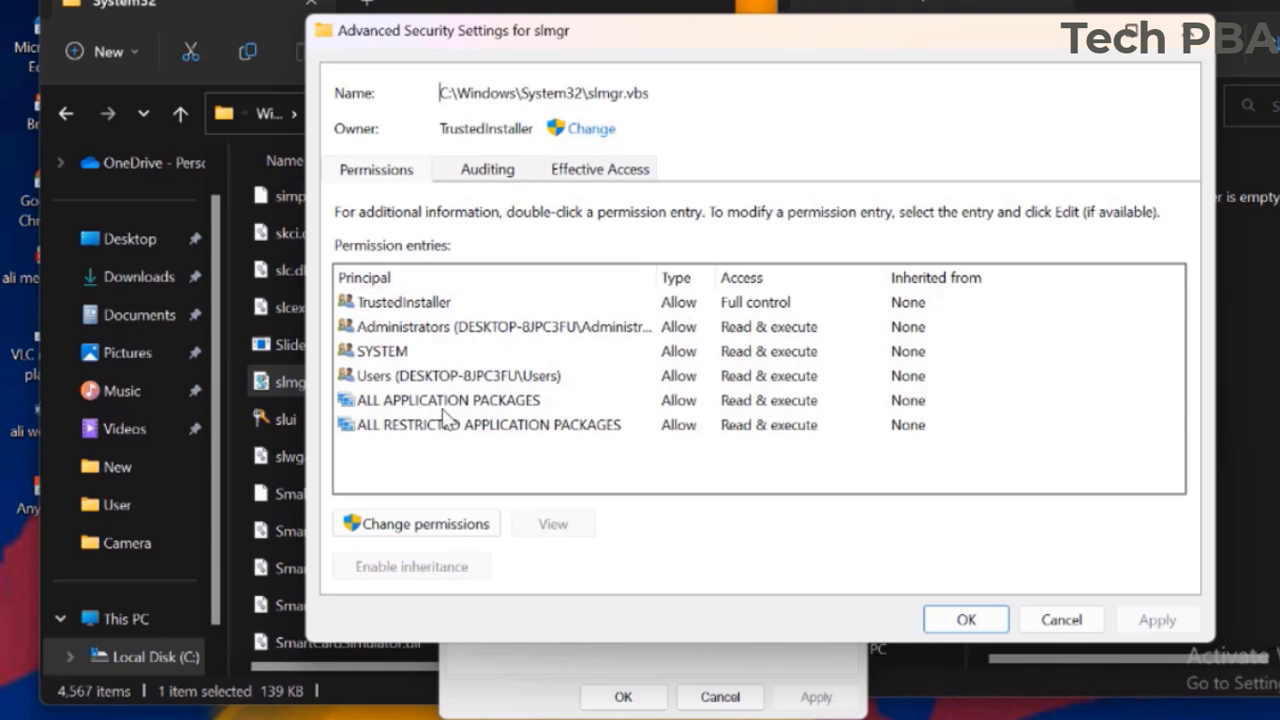
left_click(420, 526)
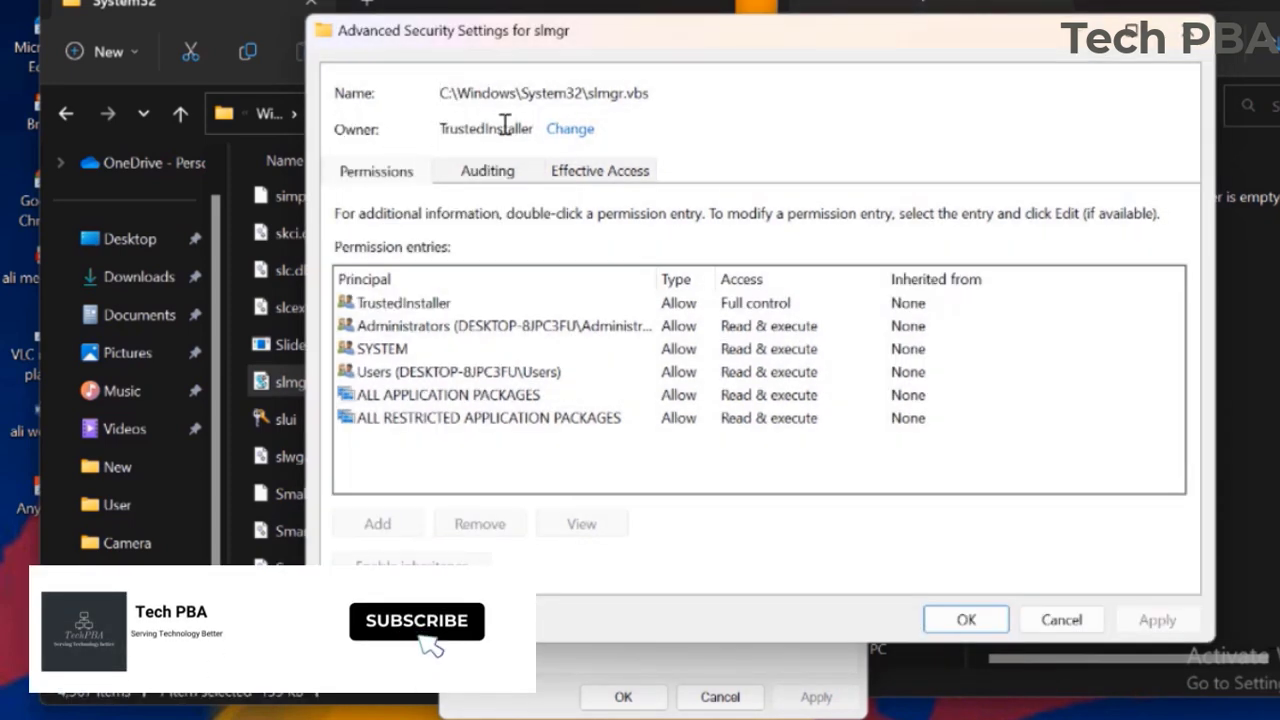
Change slmgr's owner from TrustedInstaller to the local 'user' account and apply it
left_click(571, 130)
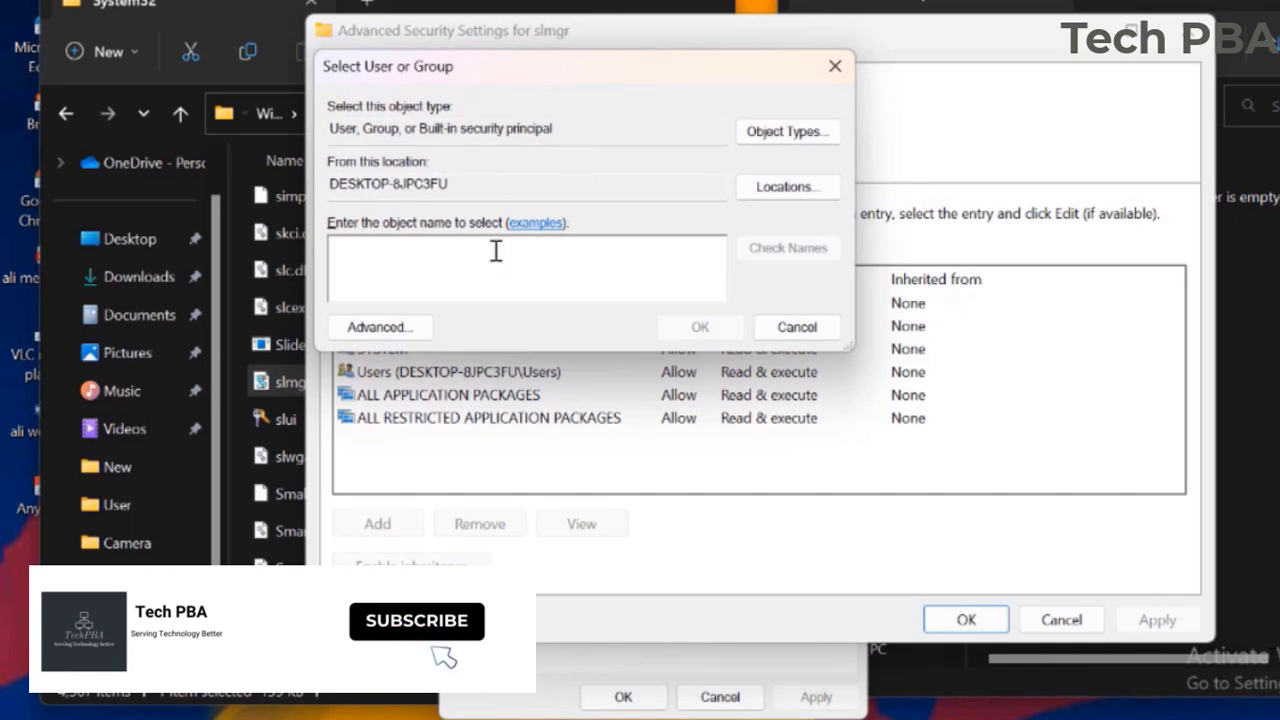
type("user")
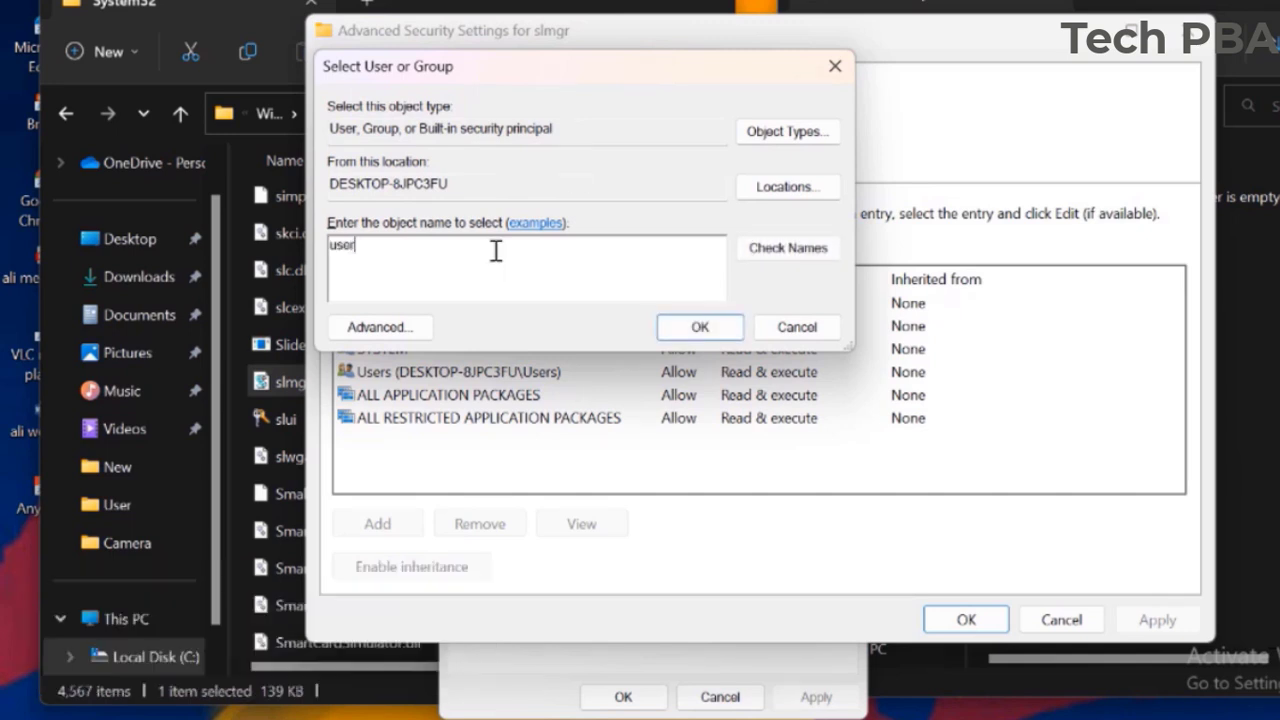
left_click(796, 252)
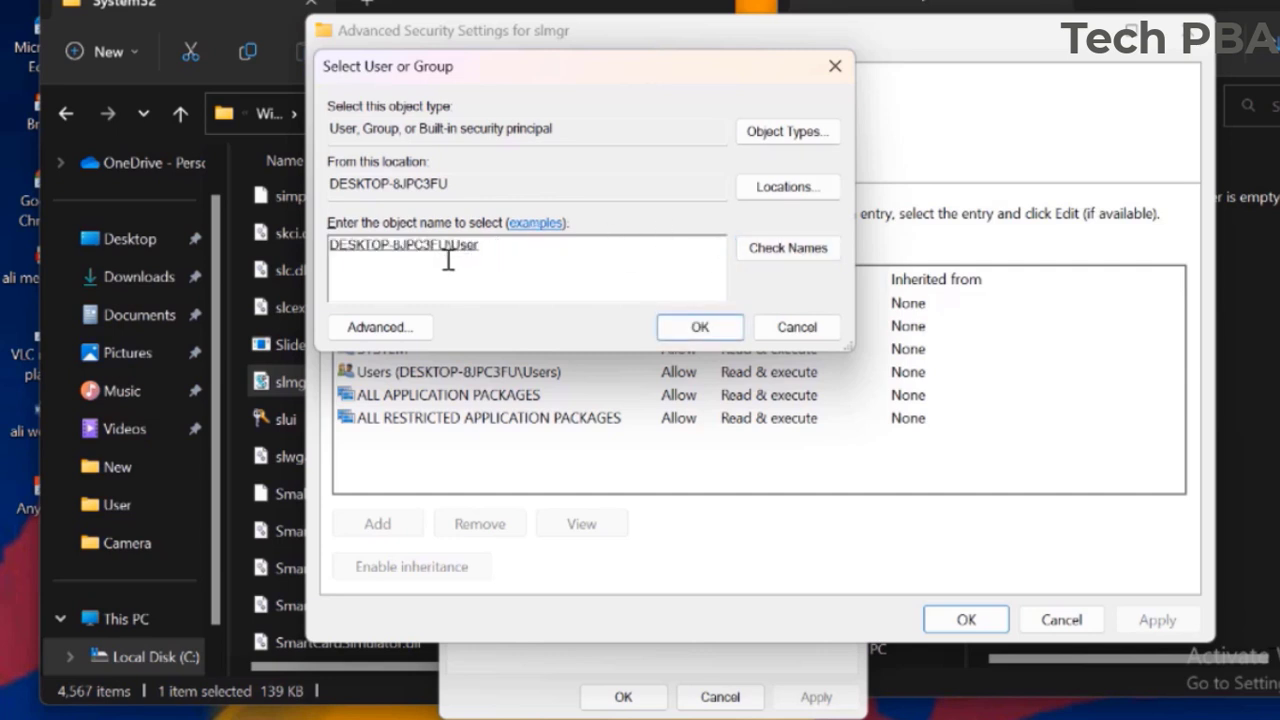
left_click(686, 330)
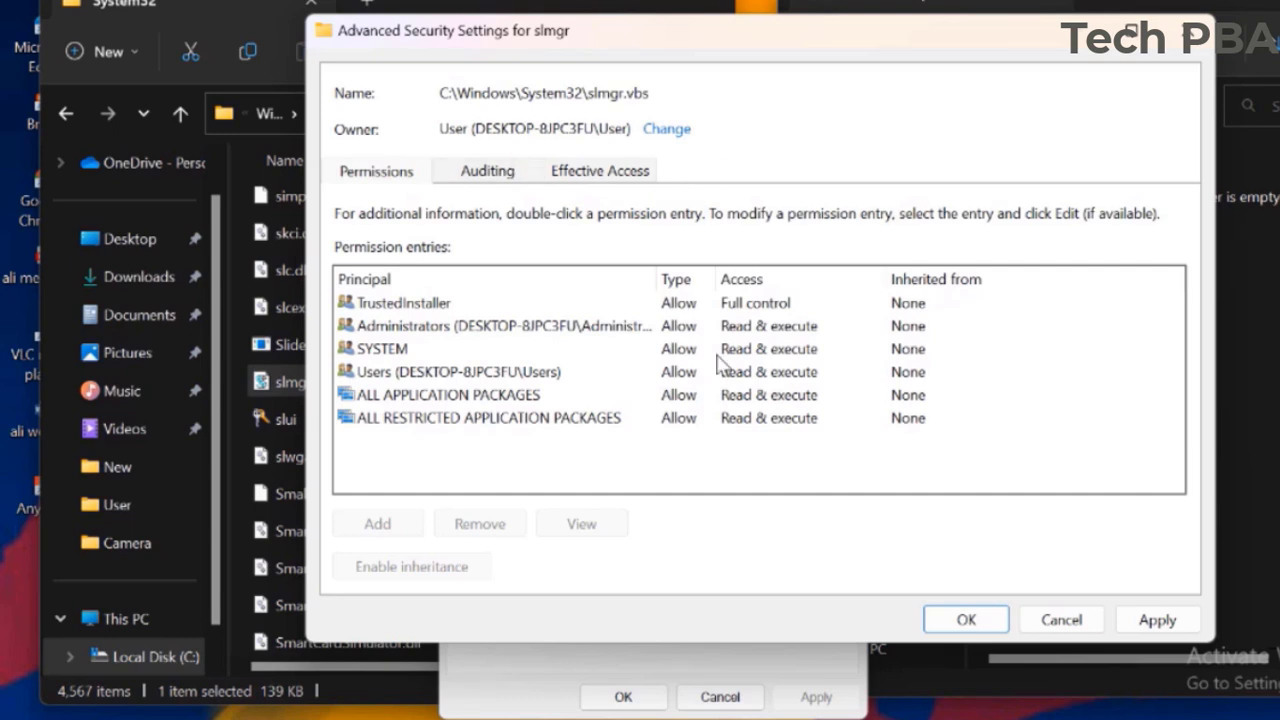
left_click(1157, 620)
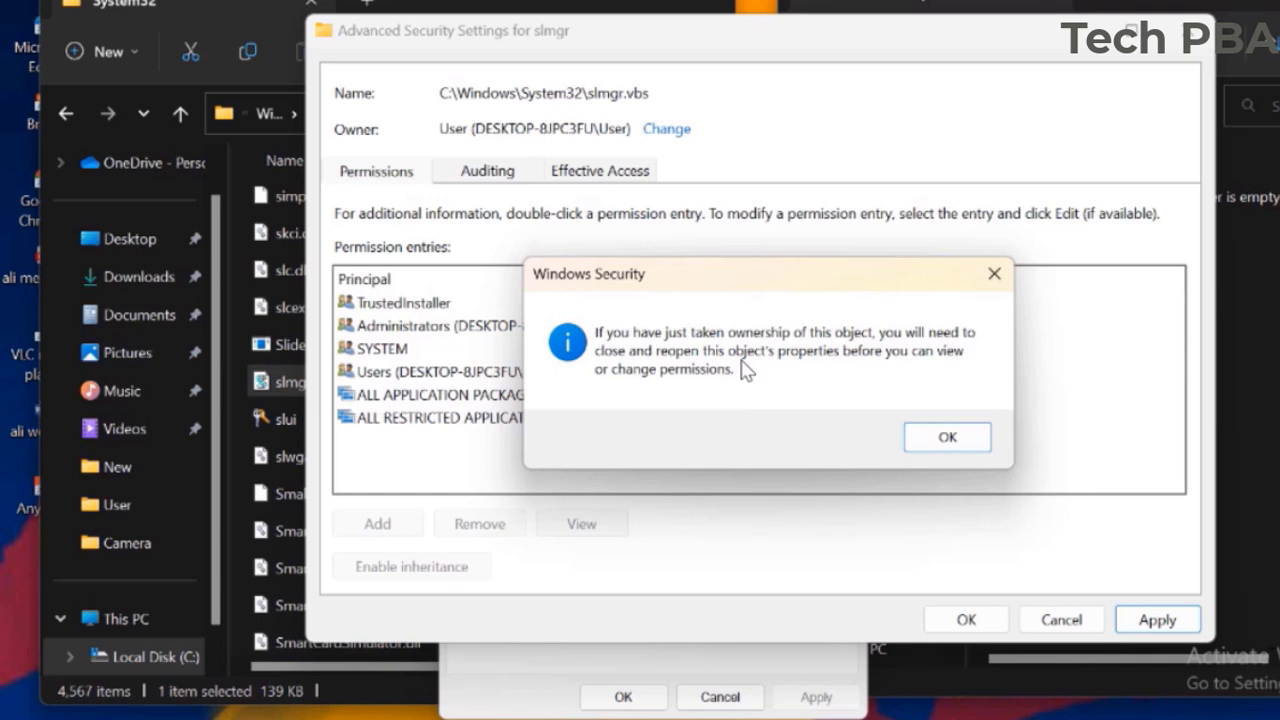
left_click(946, 437)
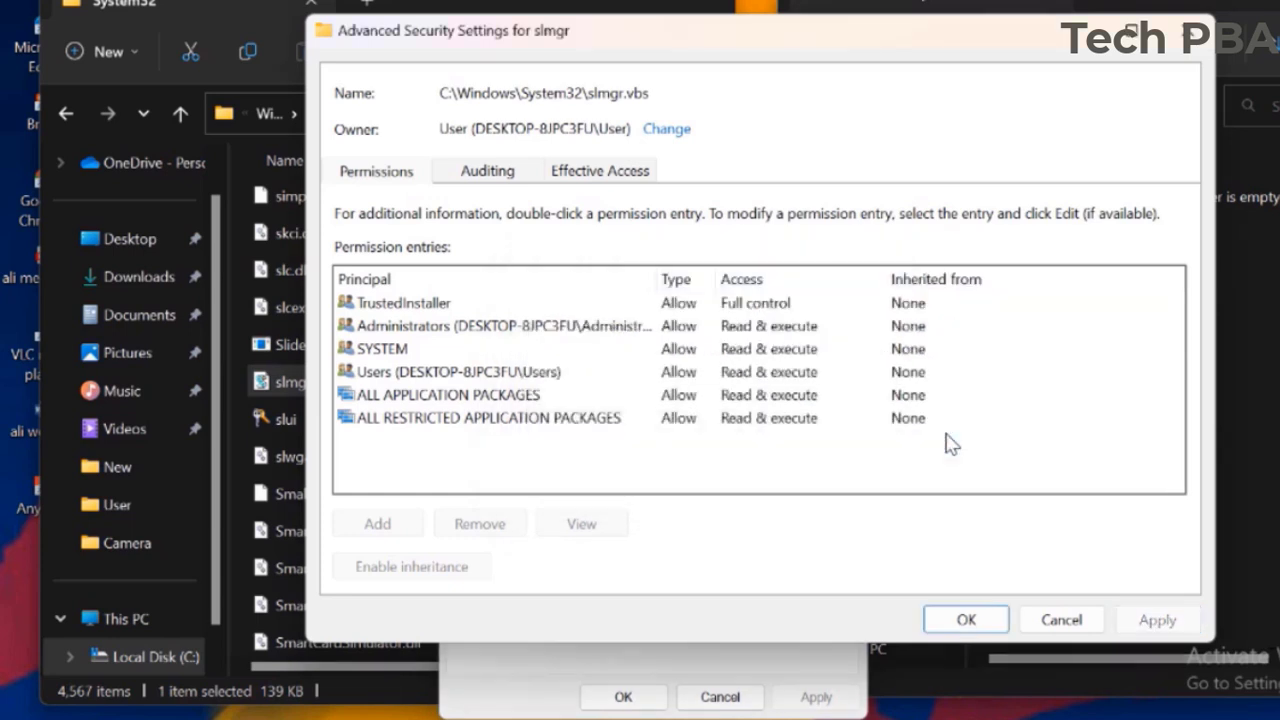
left_click(970, 620)
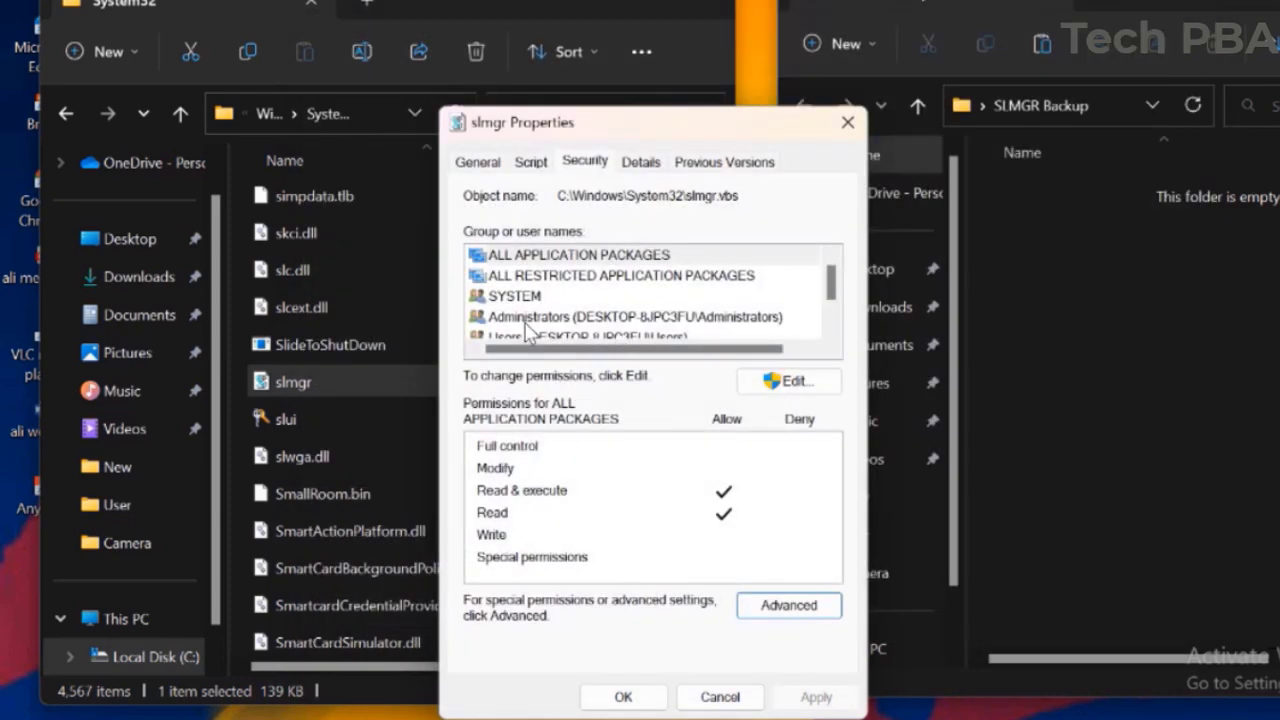
Add the local 'user' account to slmgr's permission list
left_click(793, 385)
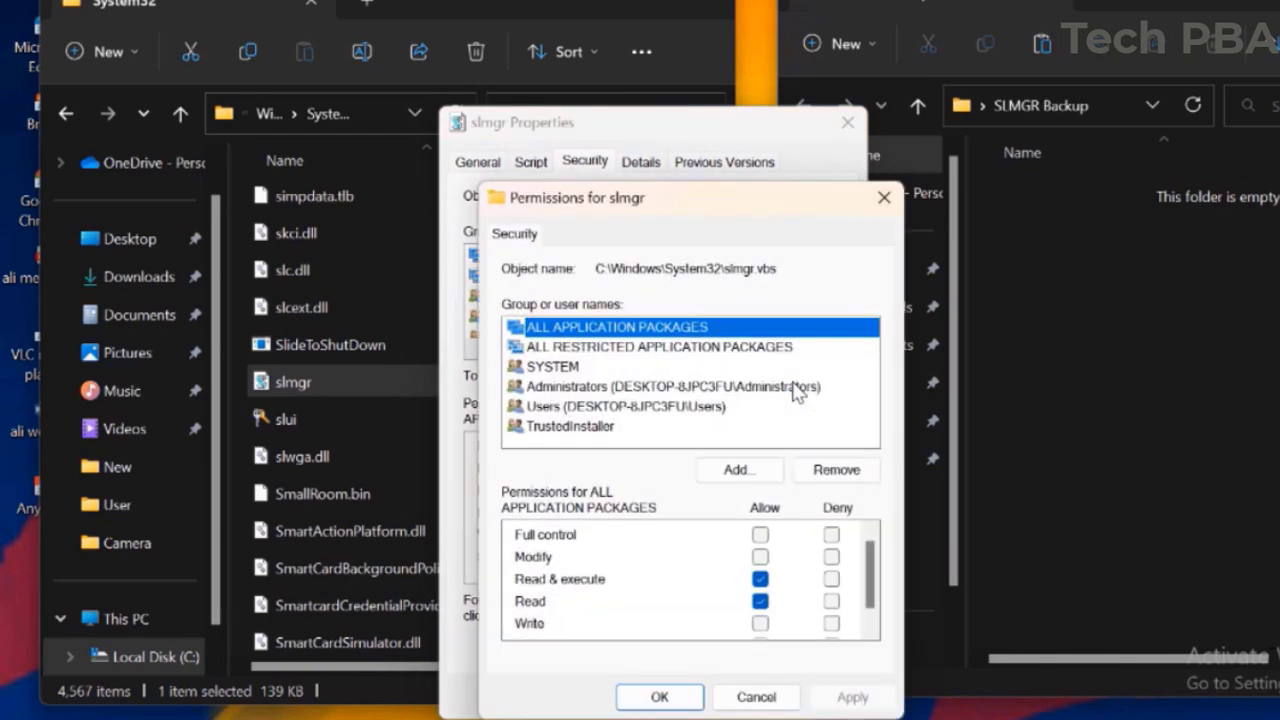
left_click(735, 469)
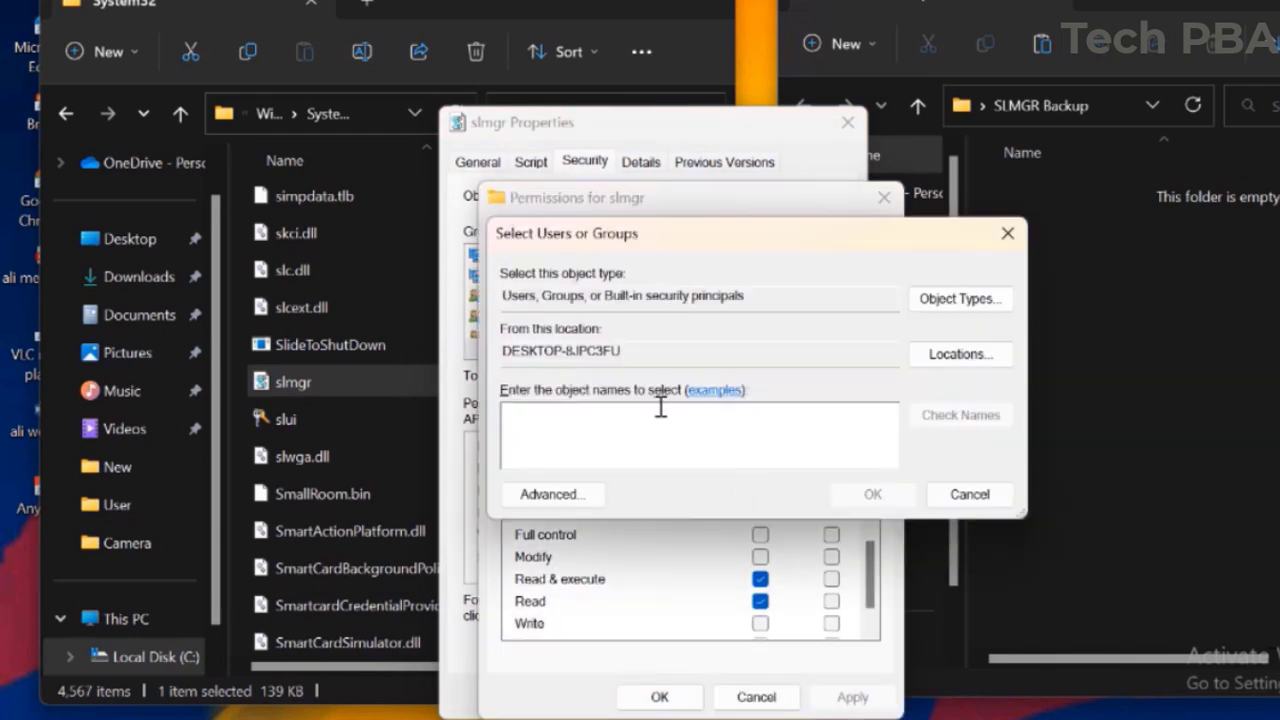
type("user")
left_click(932, 418)
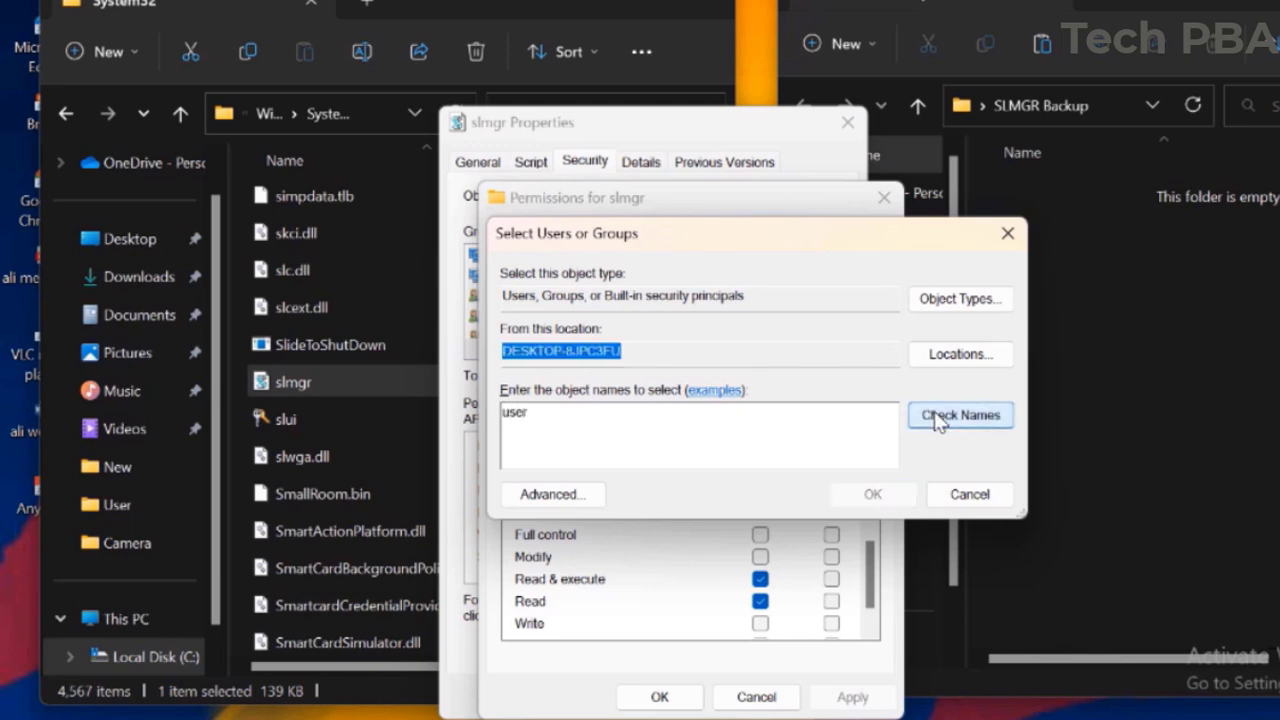
left_click(866, 500)
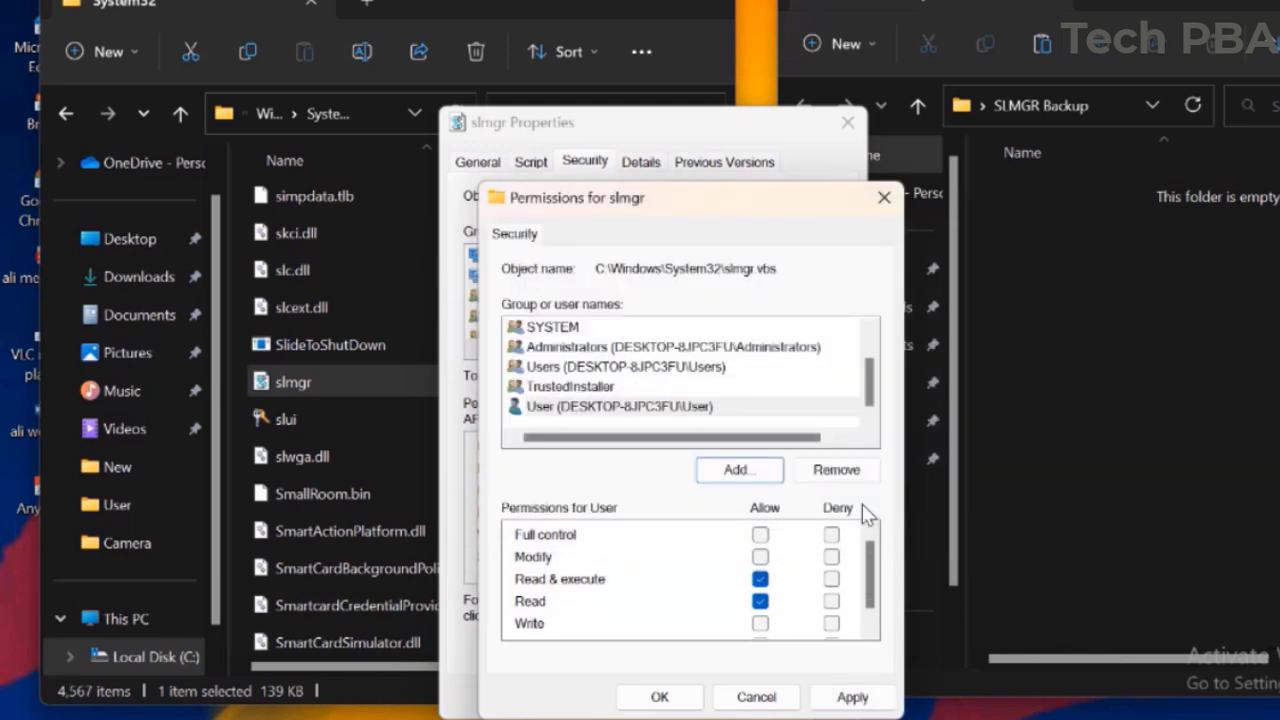
Allow User Modify on slmgr, apply, accept the warning, and close both dialogs
left_click(645, 408)
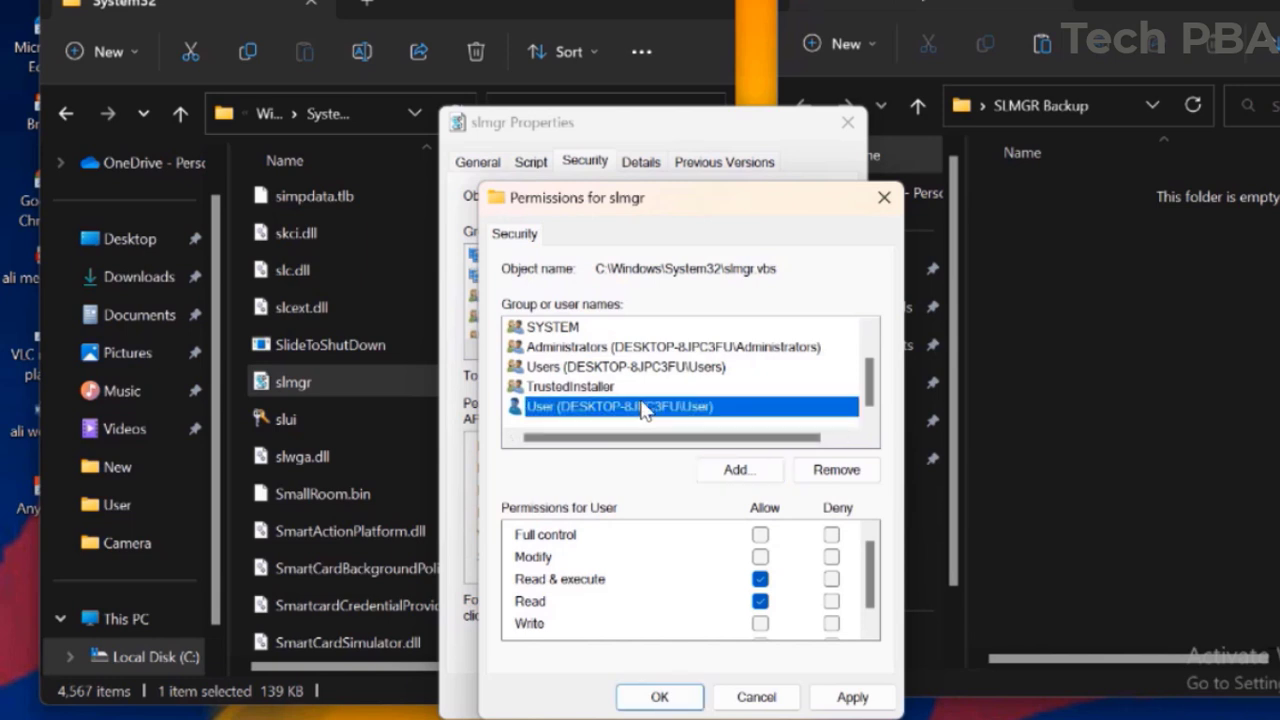
left_click(760, 557)
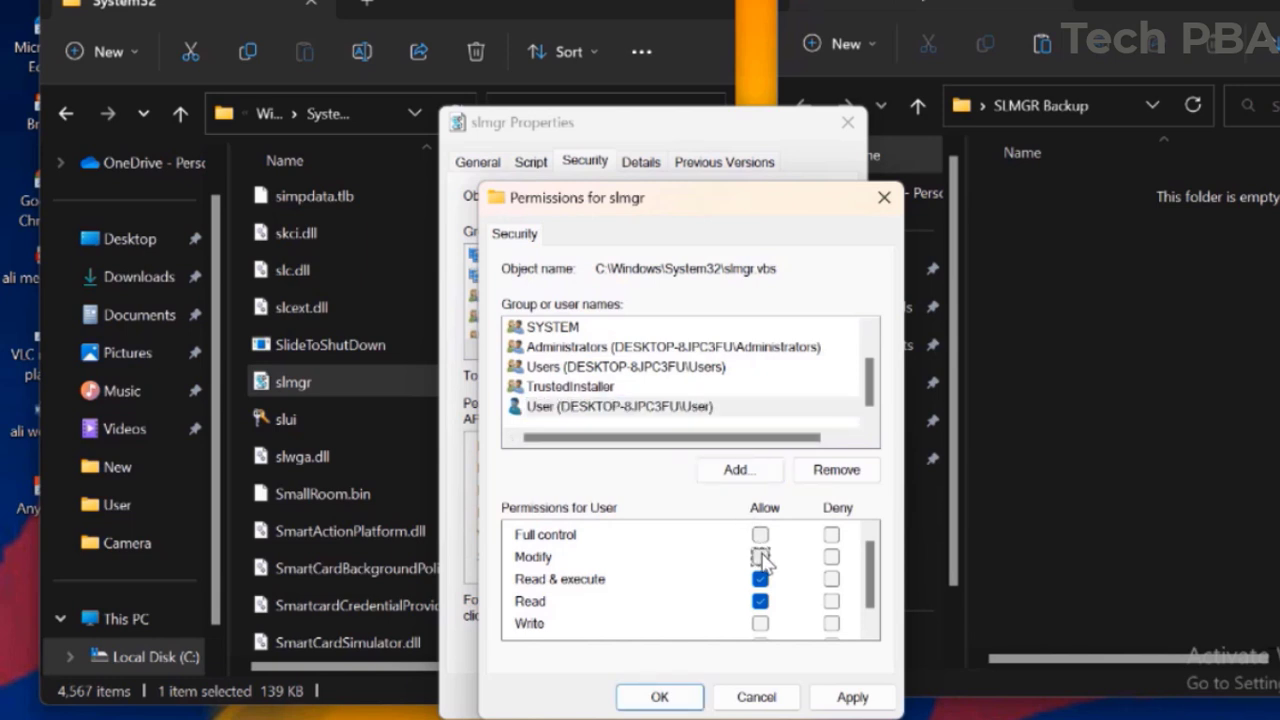
left_click(853, 696)
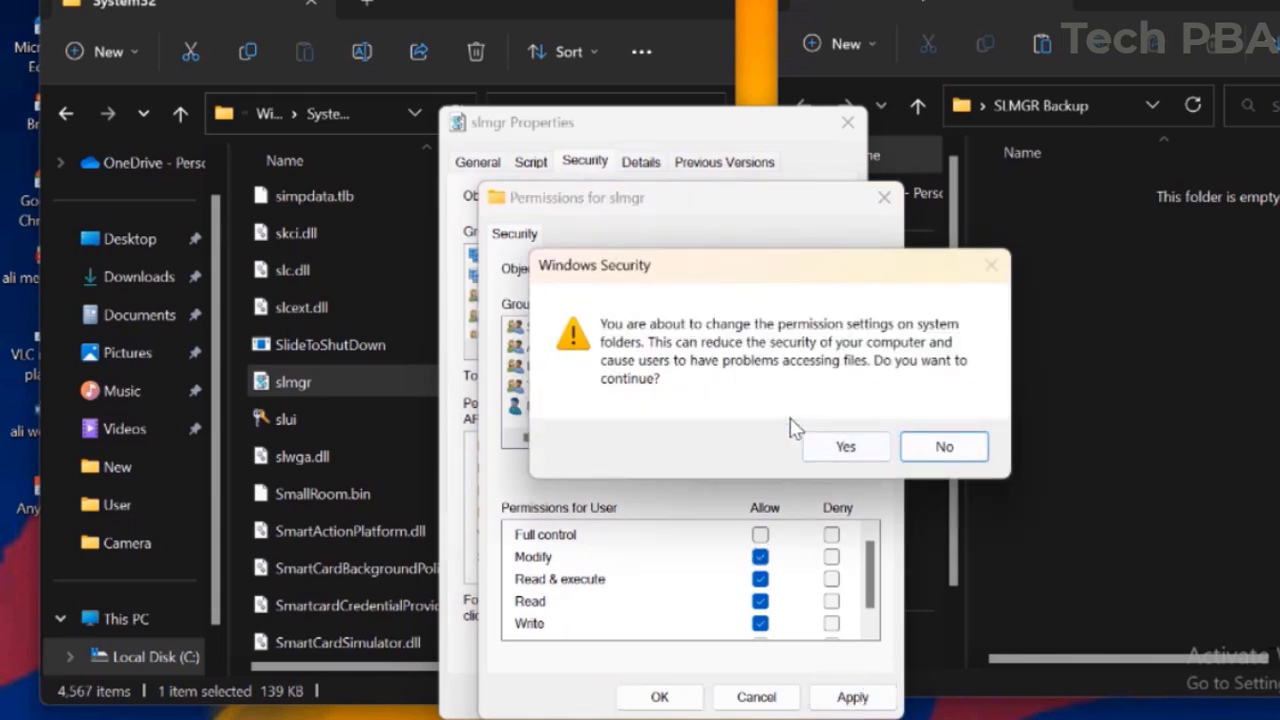
left_click(847, 447)
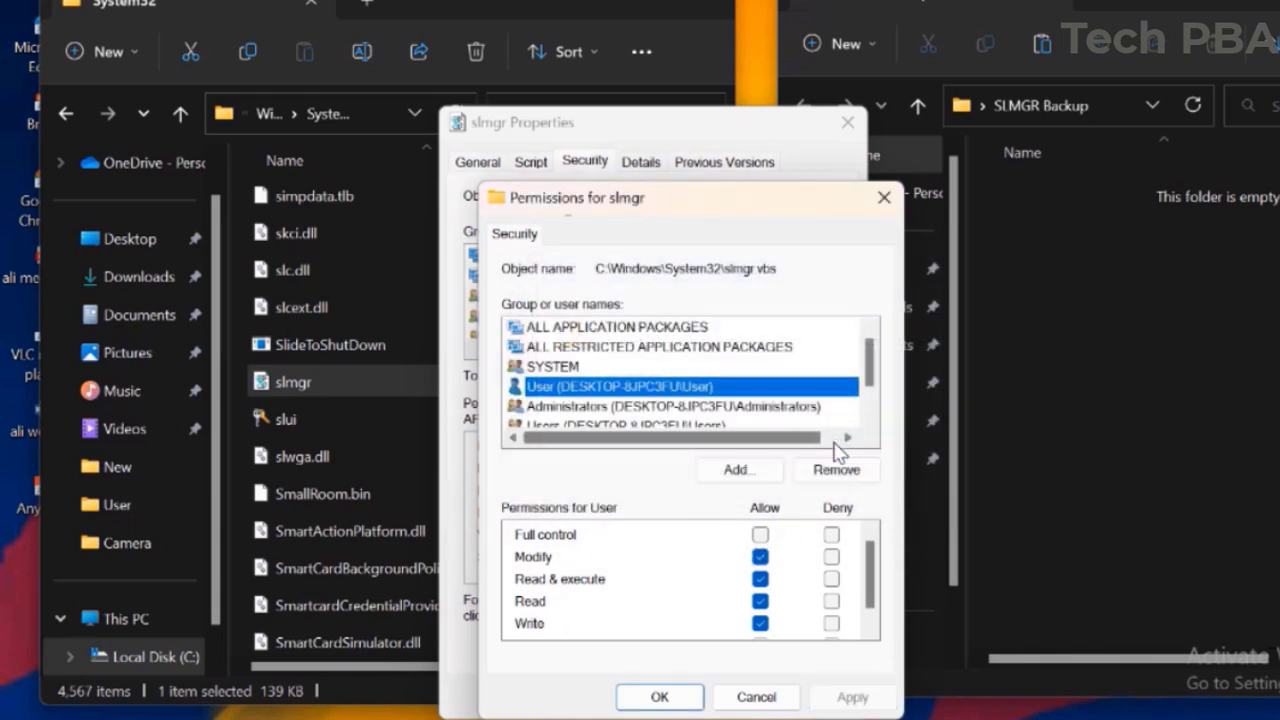
left_click(660, 697)
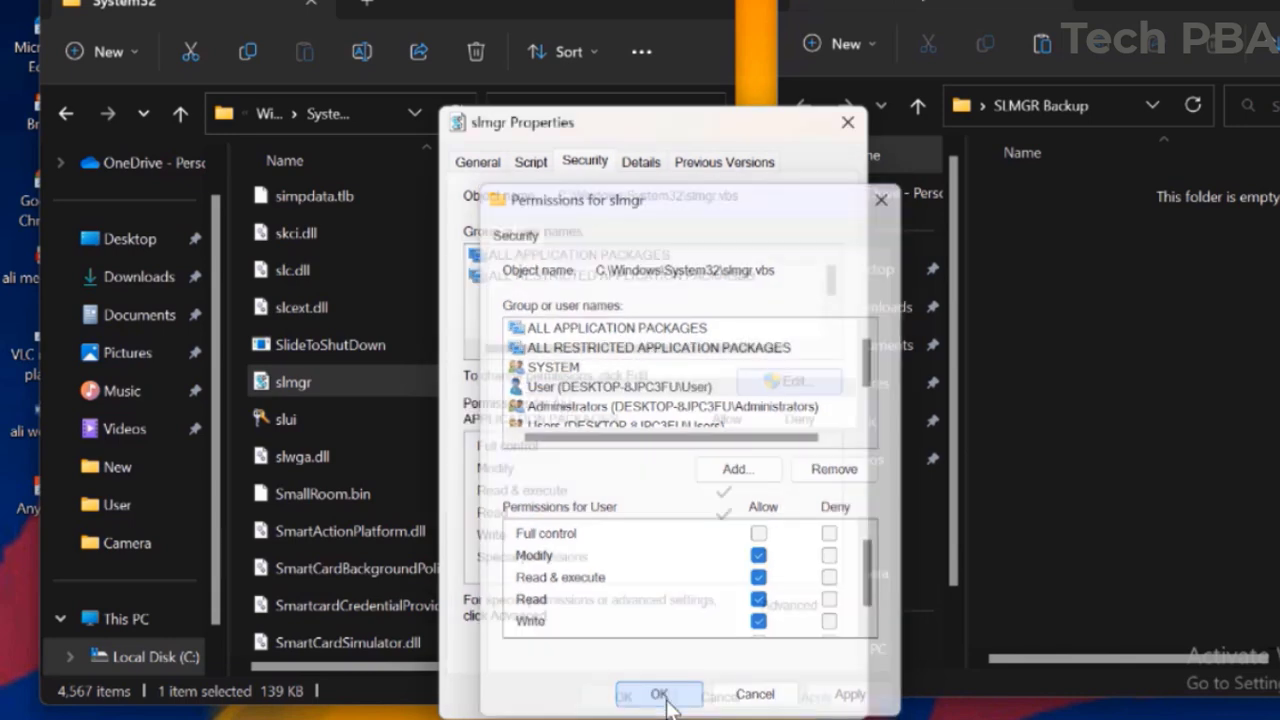
left_click(624, 697)
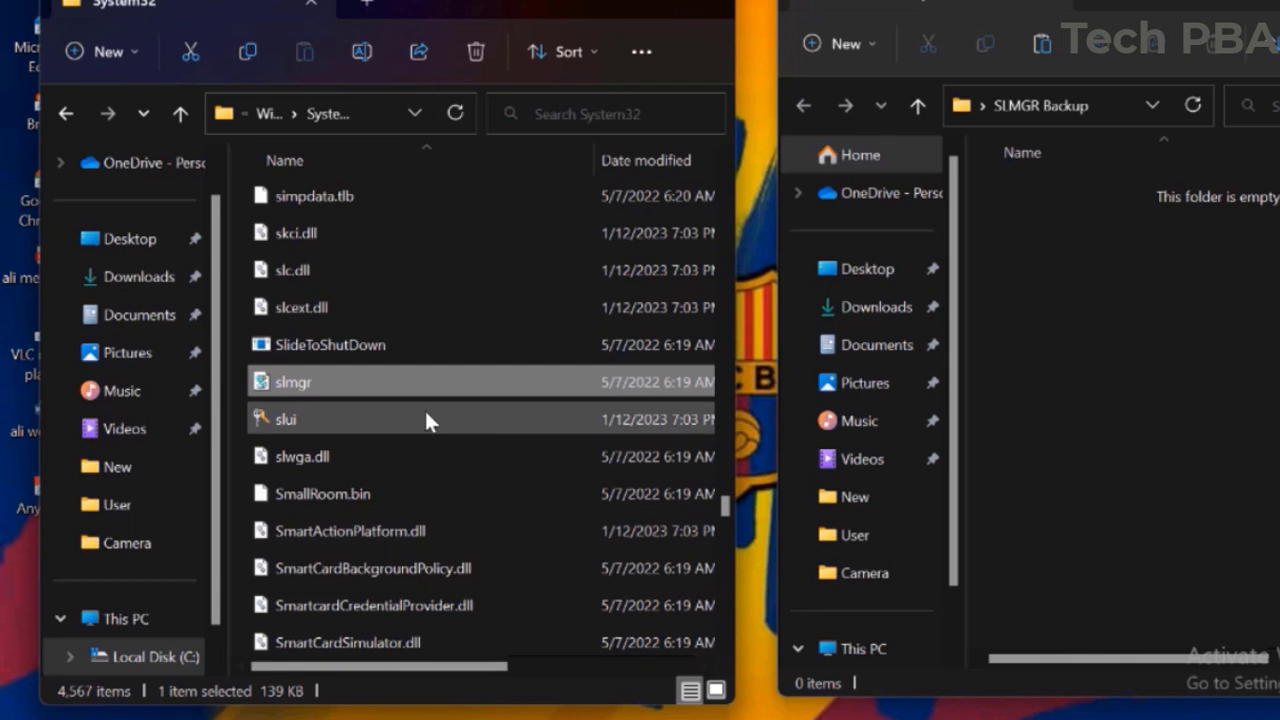
Cut slmgr from System32 and paste it into the SLMGR Backup window
right_click(303, 382)
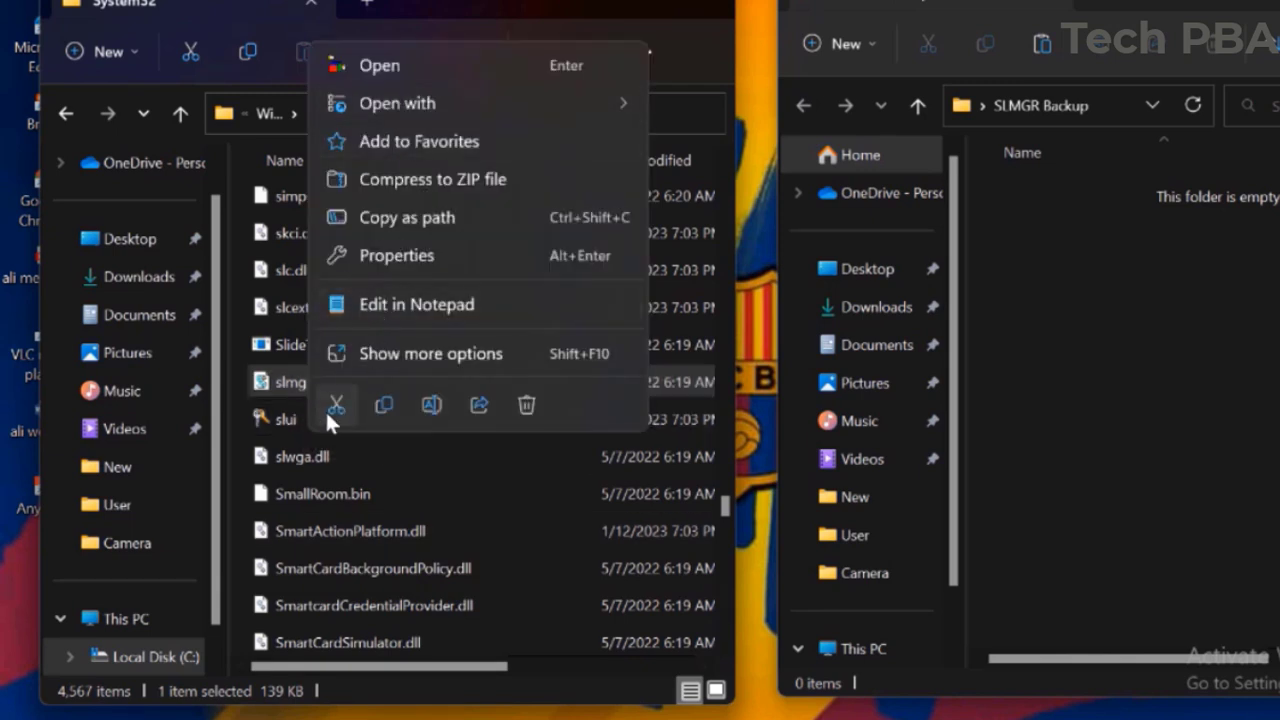
left_click(334, 405)
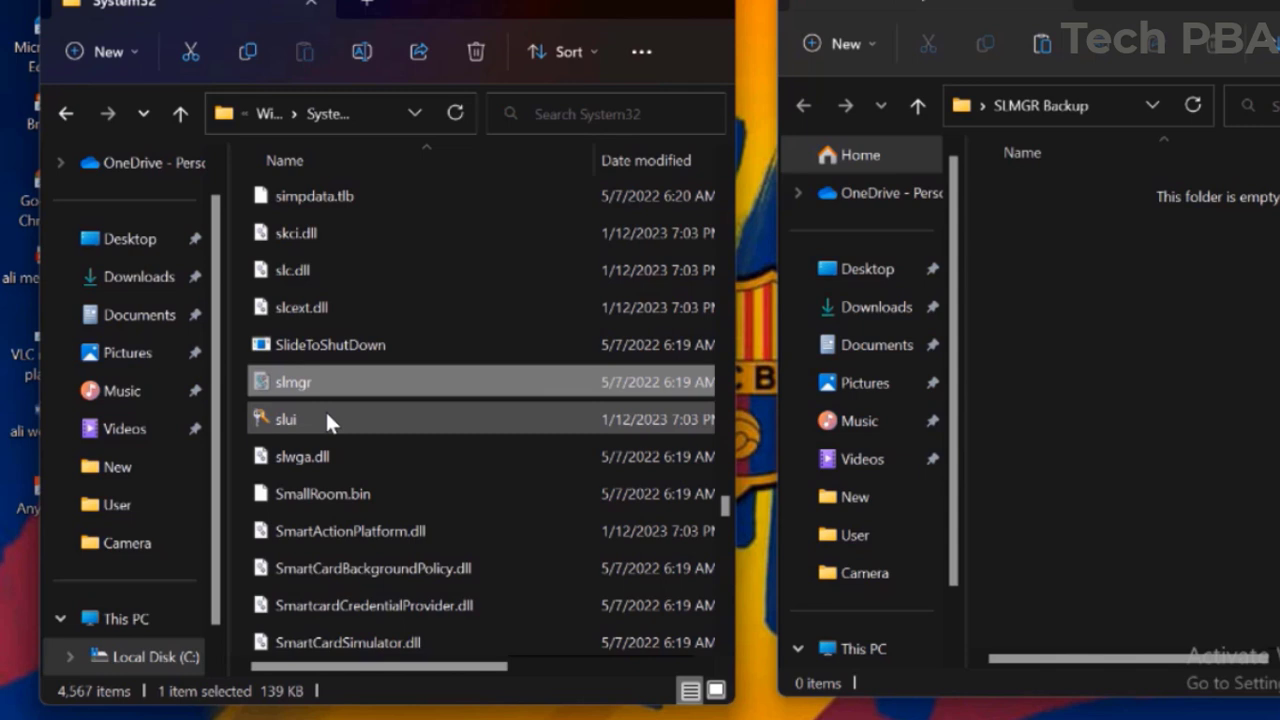
right_click(1089, 295)
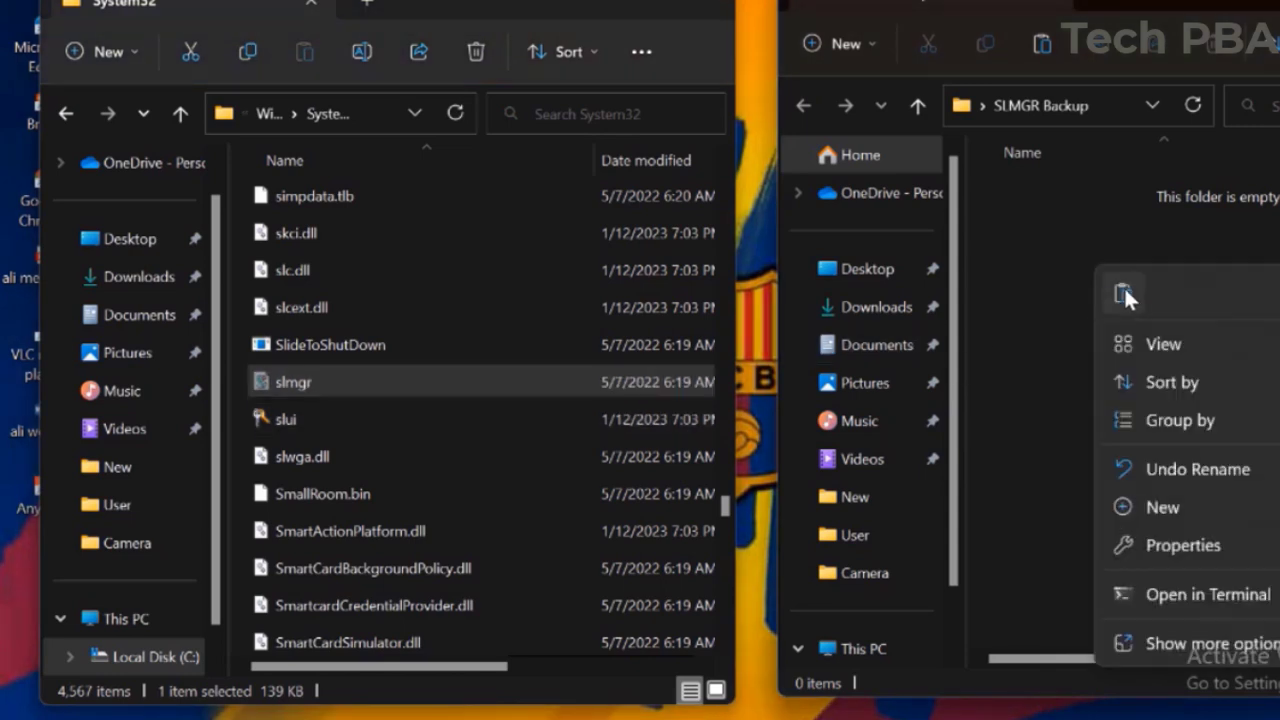
left_click(1124, 290)
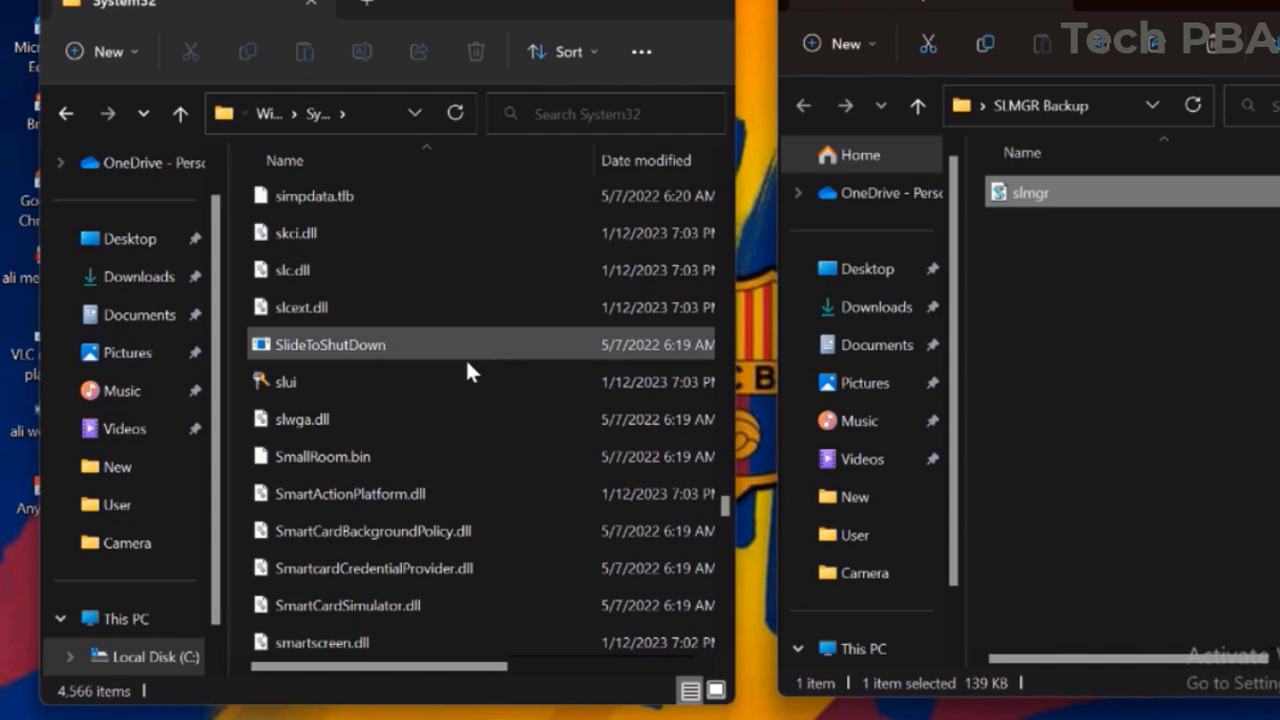
left_click(316, 386)
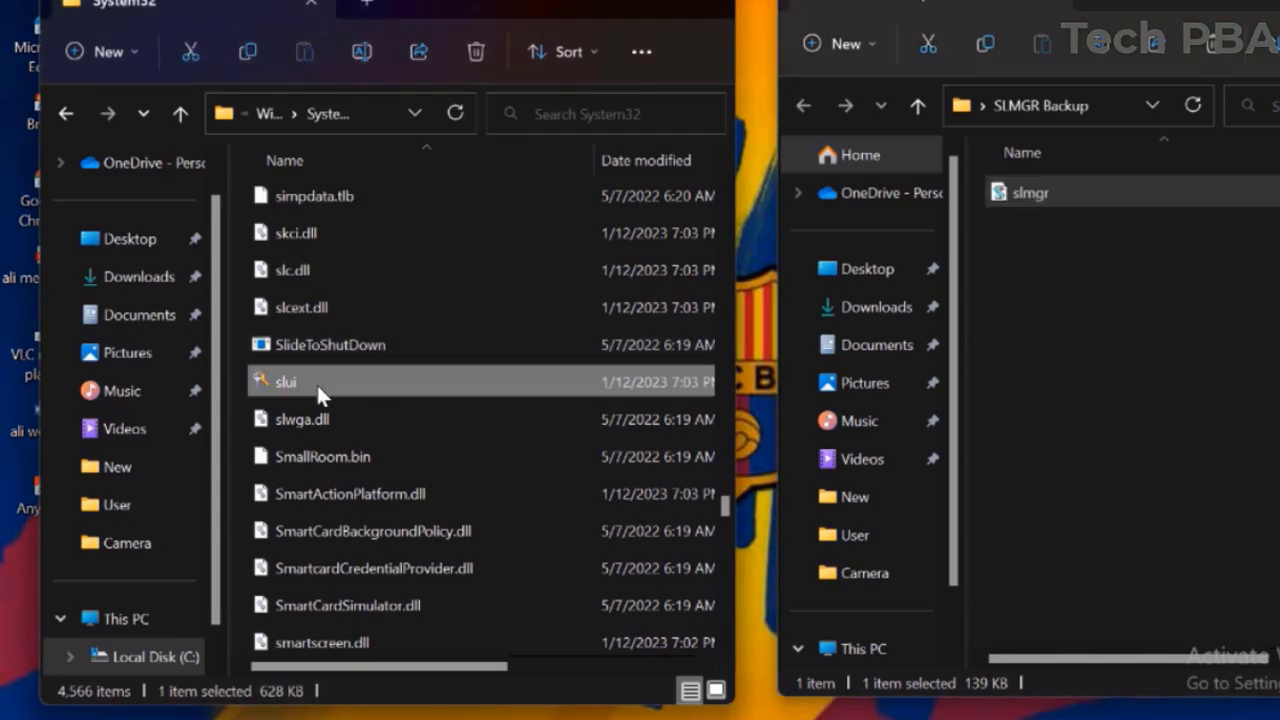
Open slui's Properties > Security > Advanced settings and unlock them for editing
right_click(316, 382)
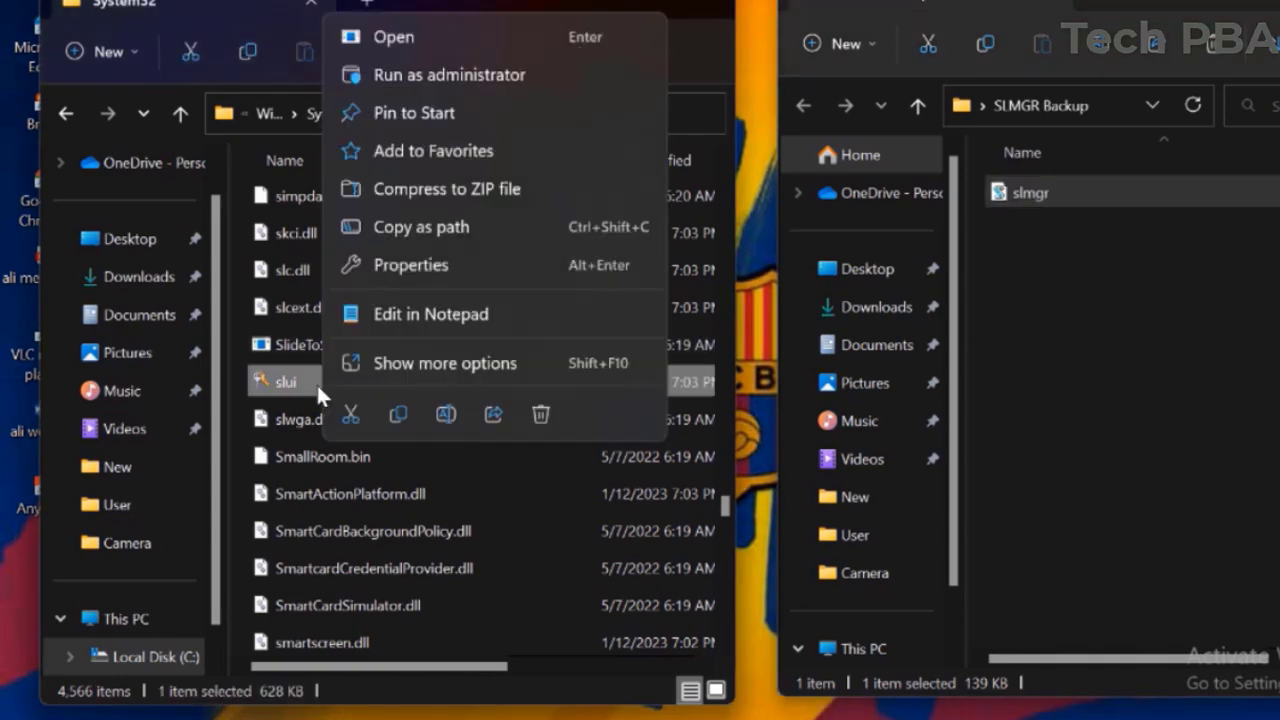
left_click(413, 364)
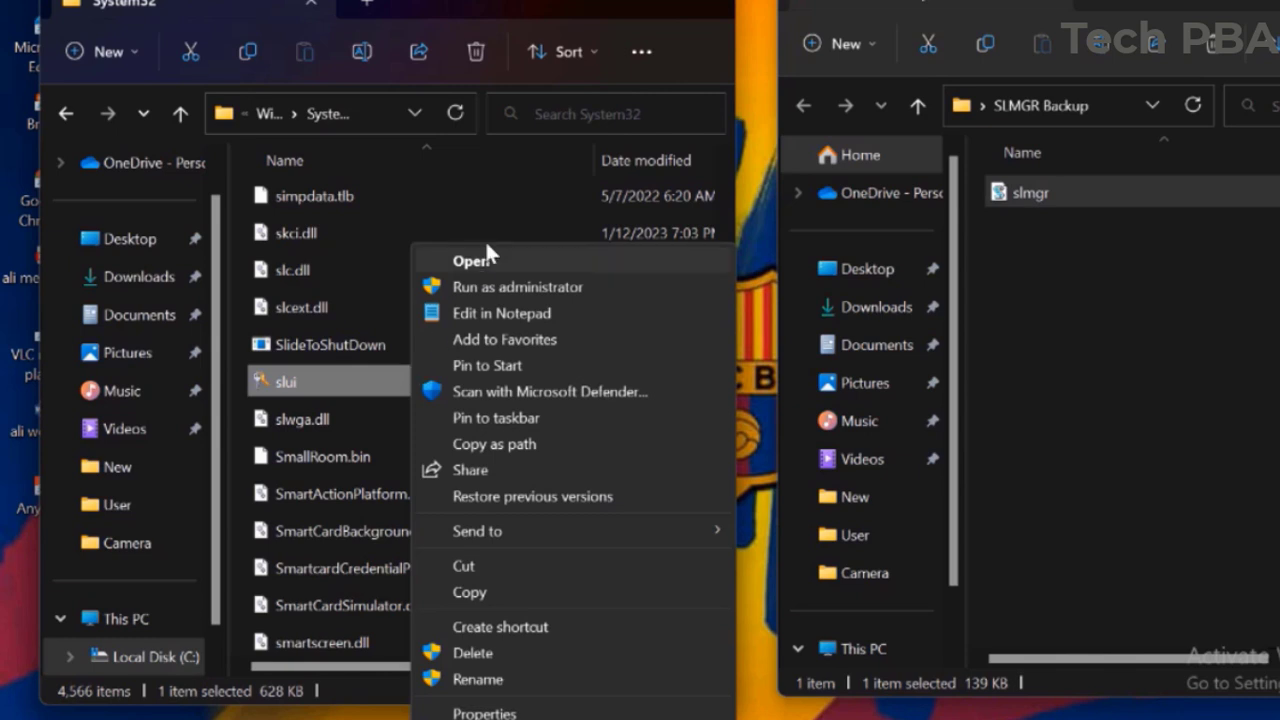
left_click(235, 358)
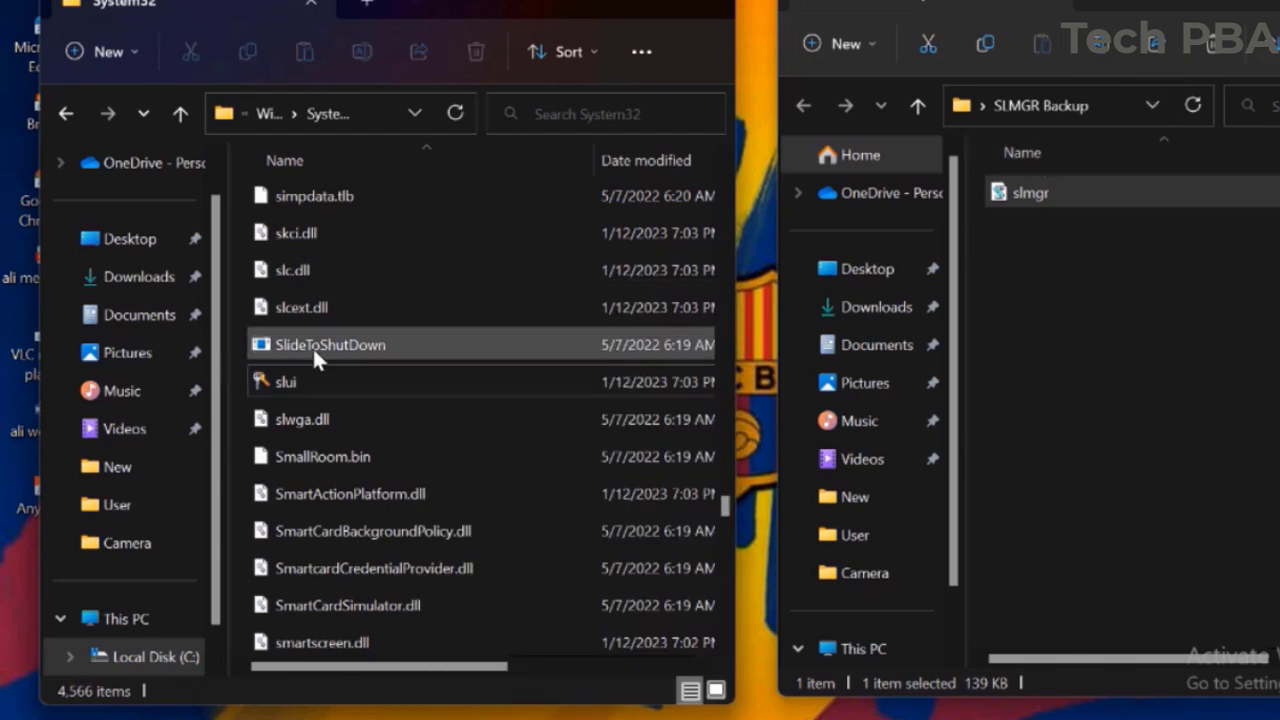
right_click(299, 380)
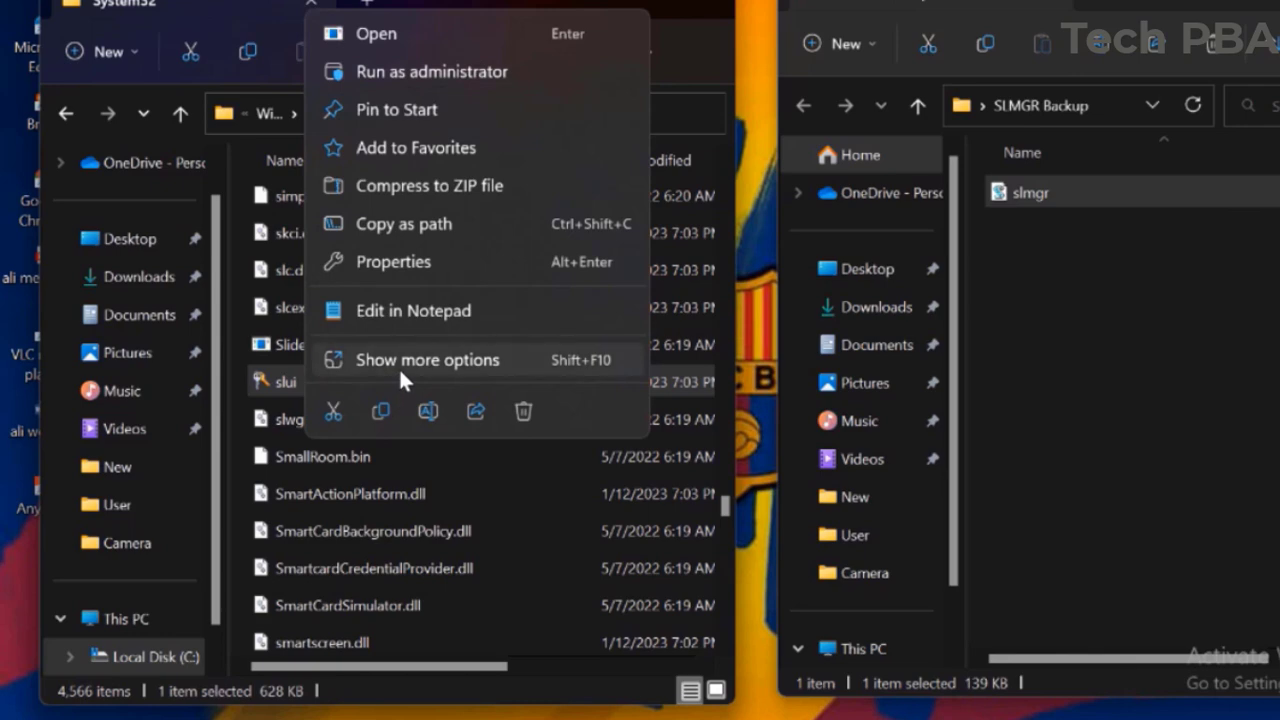
left_click(399, 367)
left_click(473, 713)
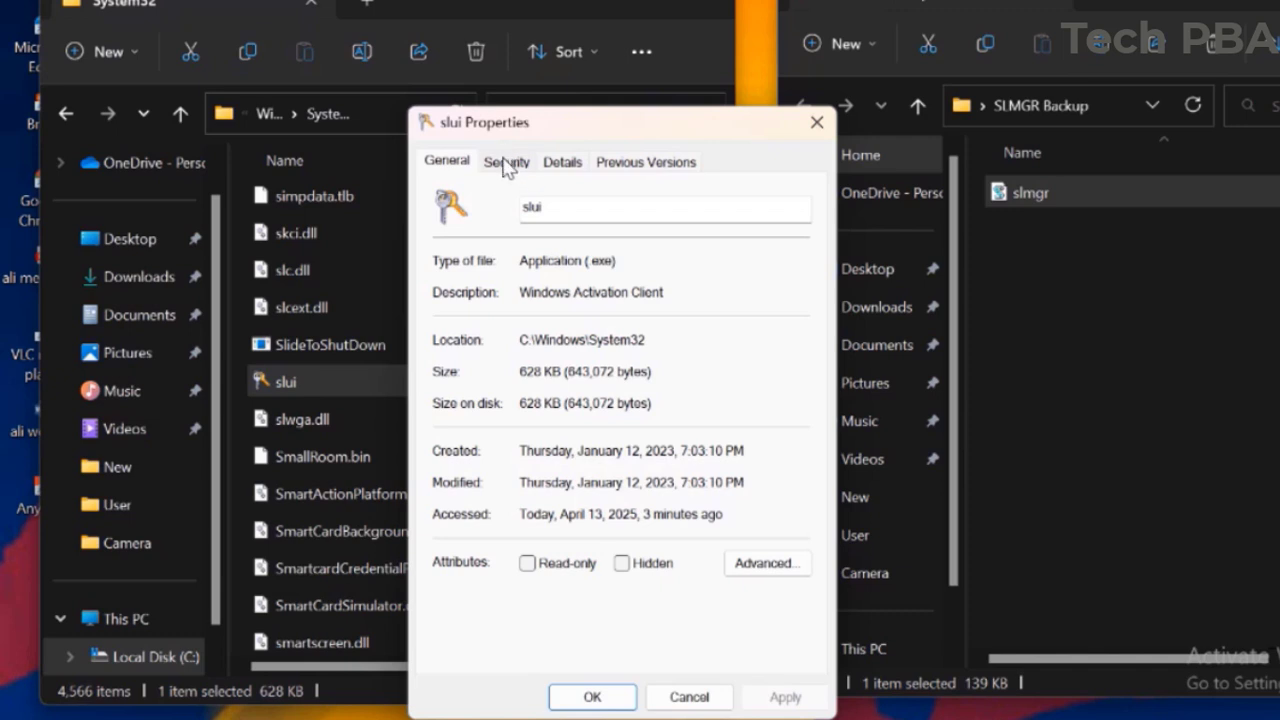
left_click(506, 163)
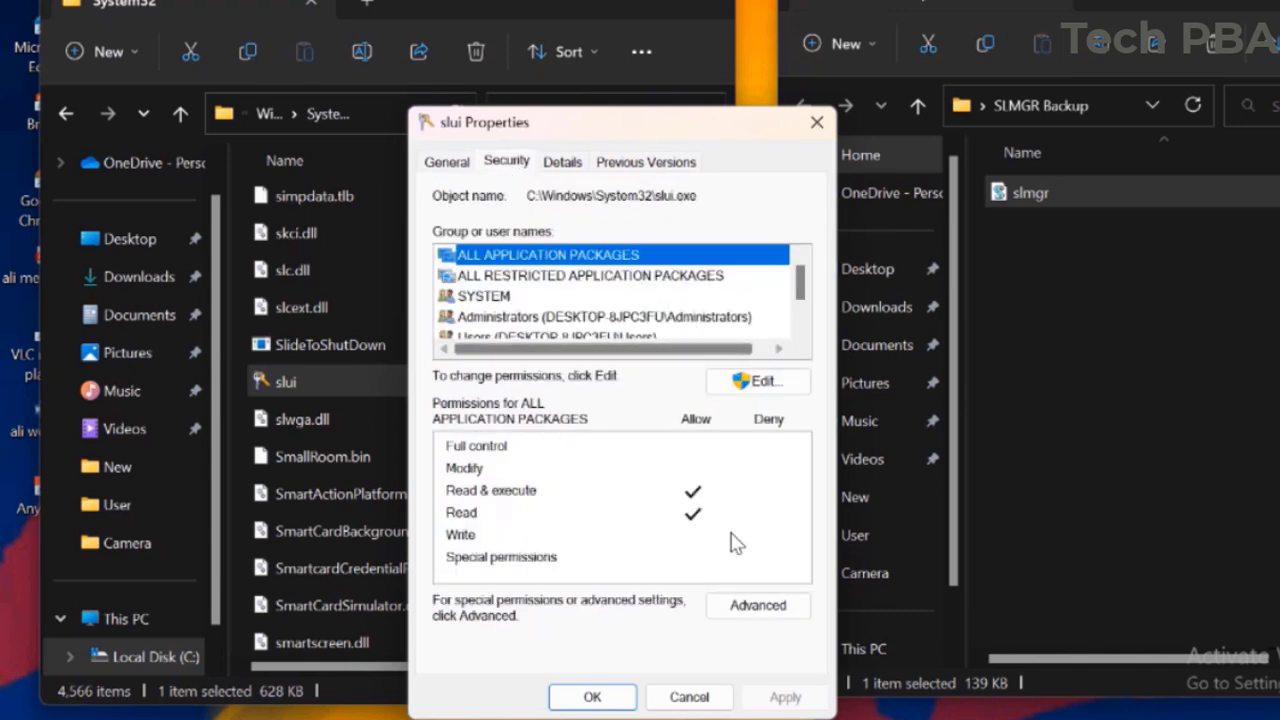
left_click(765, 606)
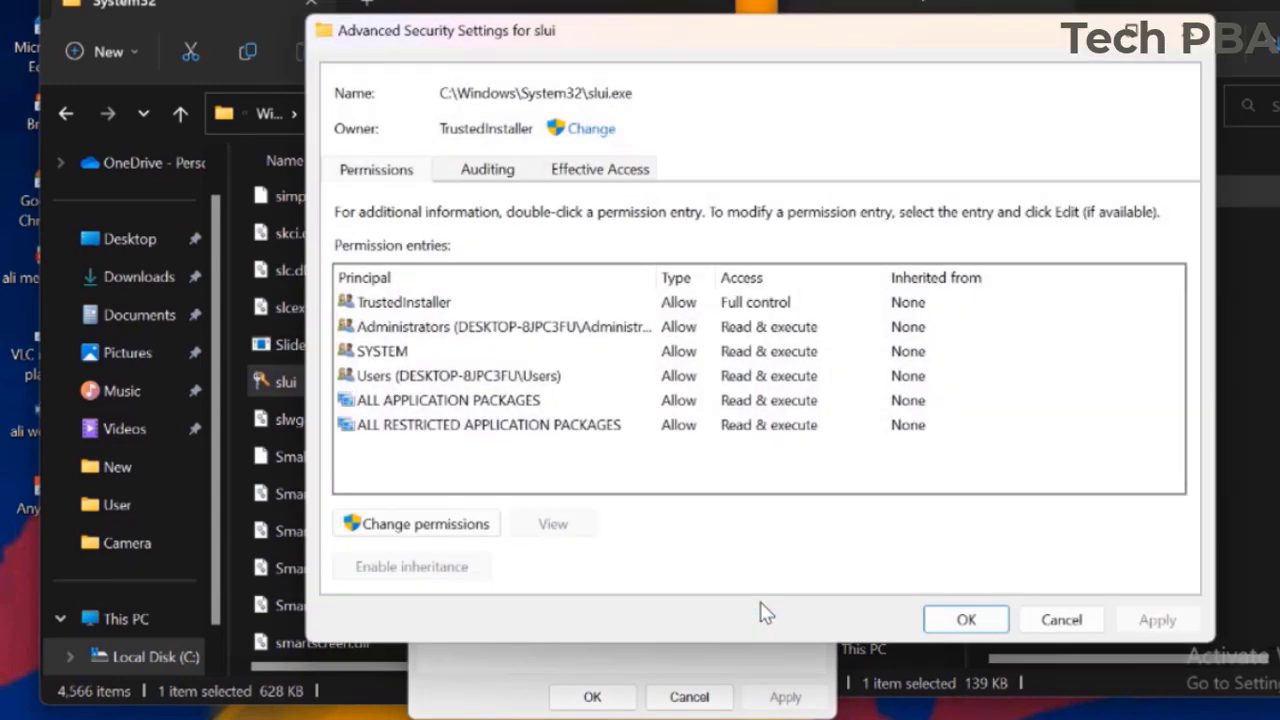
left_click(425, 524)
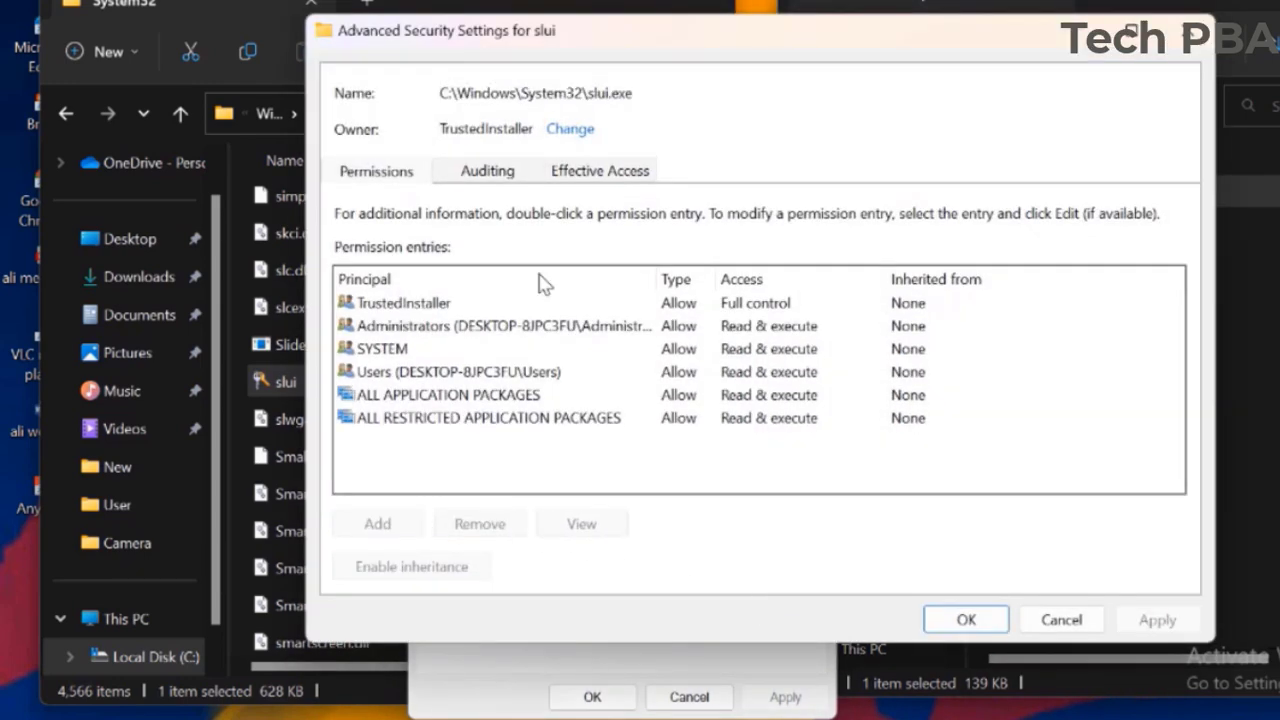
Change slui's owner to the local 'user' account and apply it
left_click(574, 129)
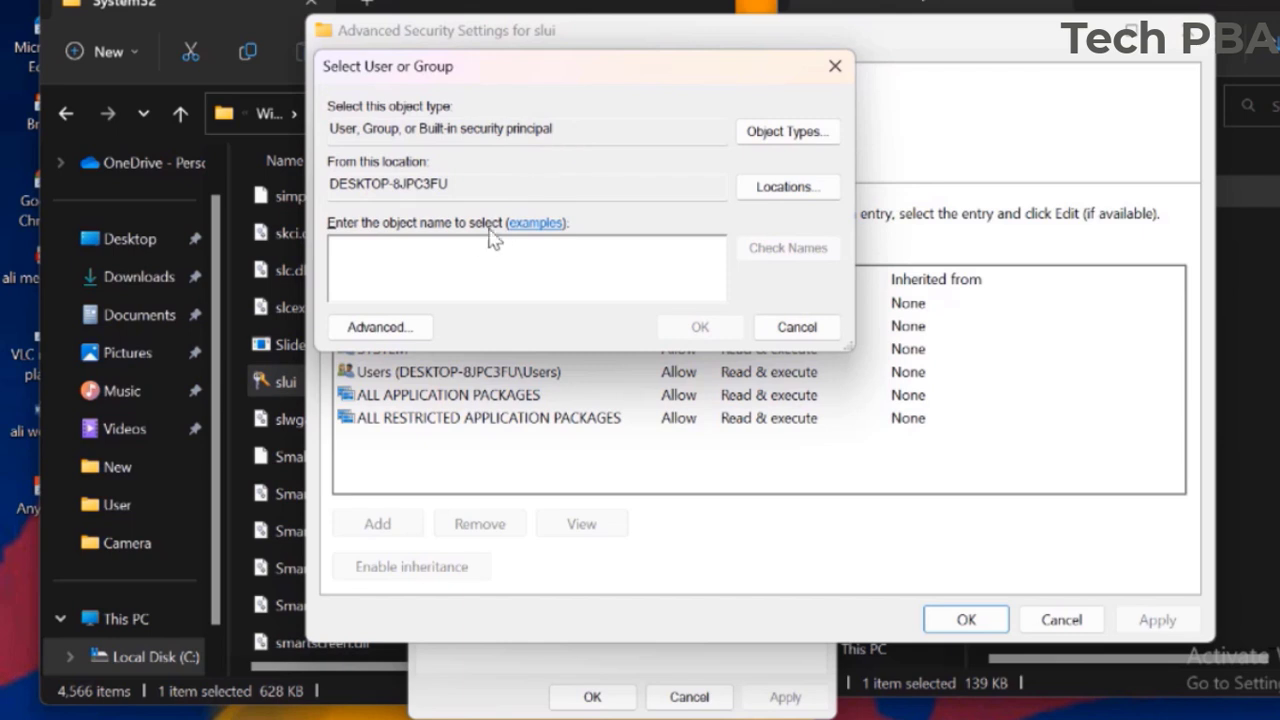
type("user")
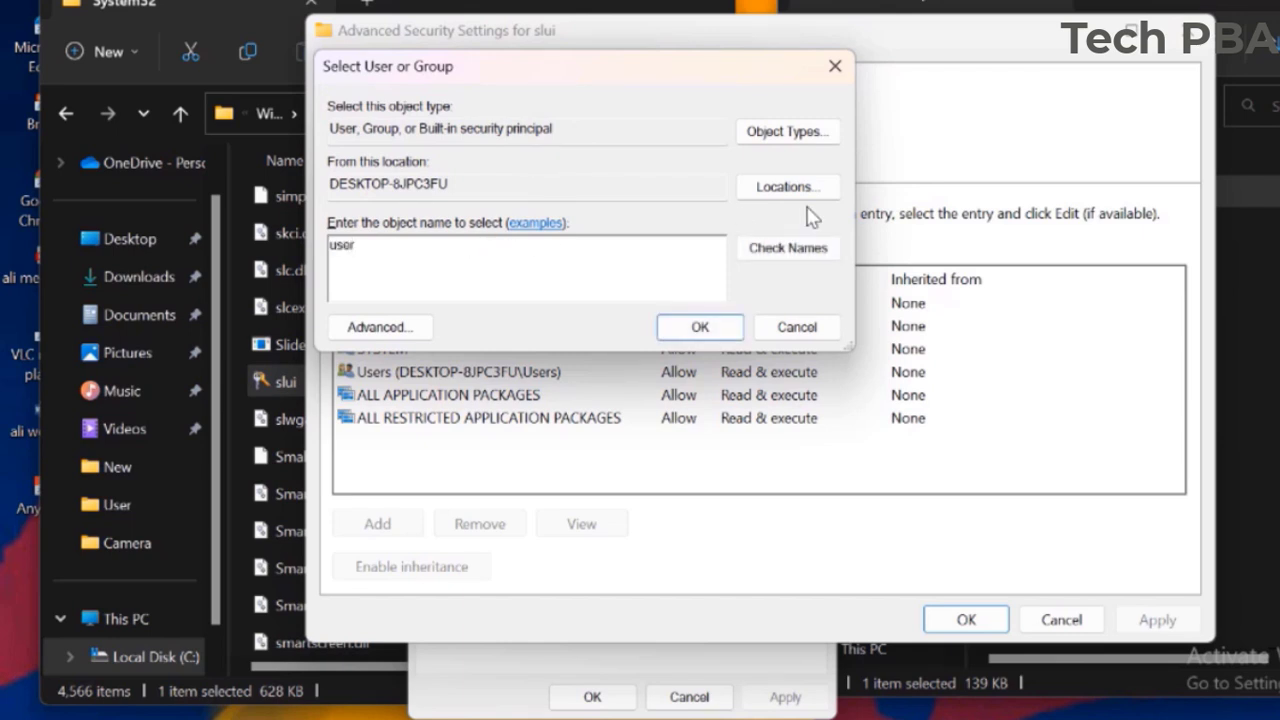
left_click(789, 252)
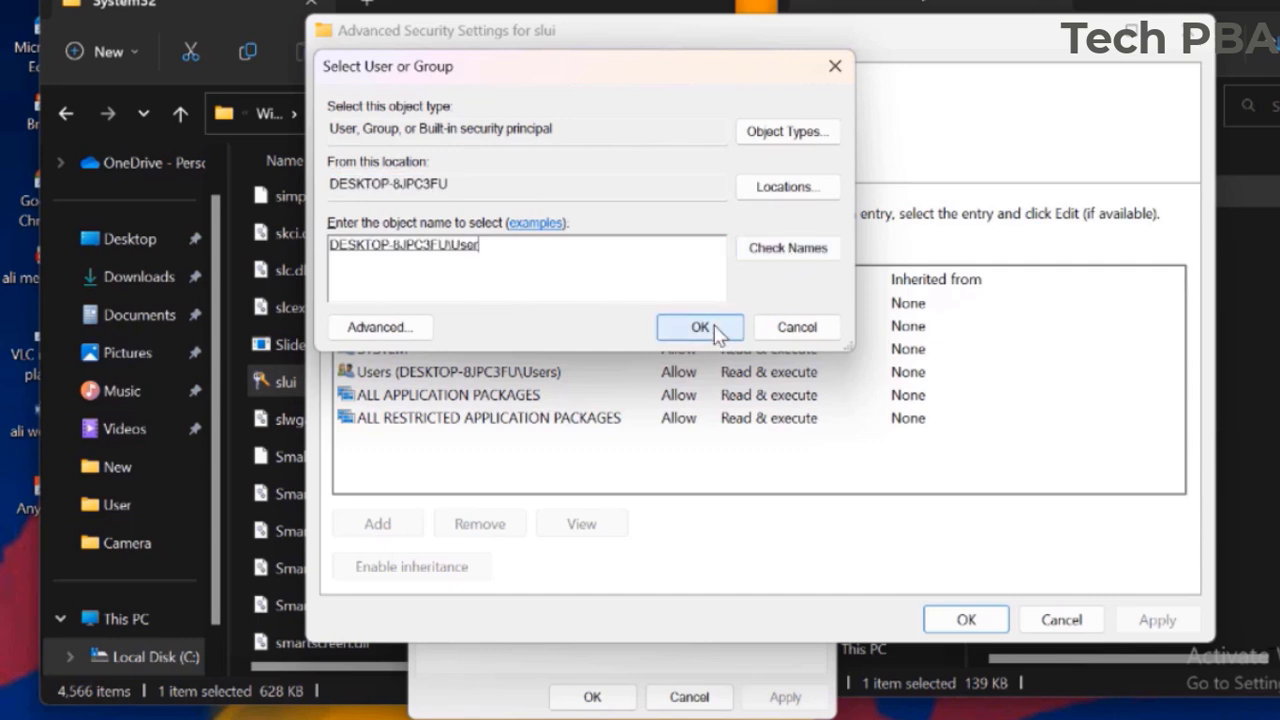
left_click(714, 326)
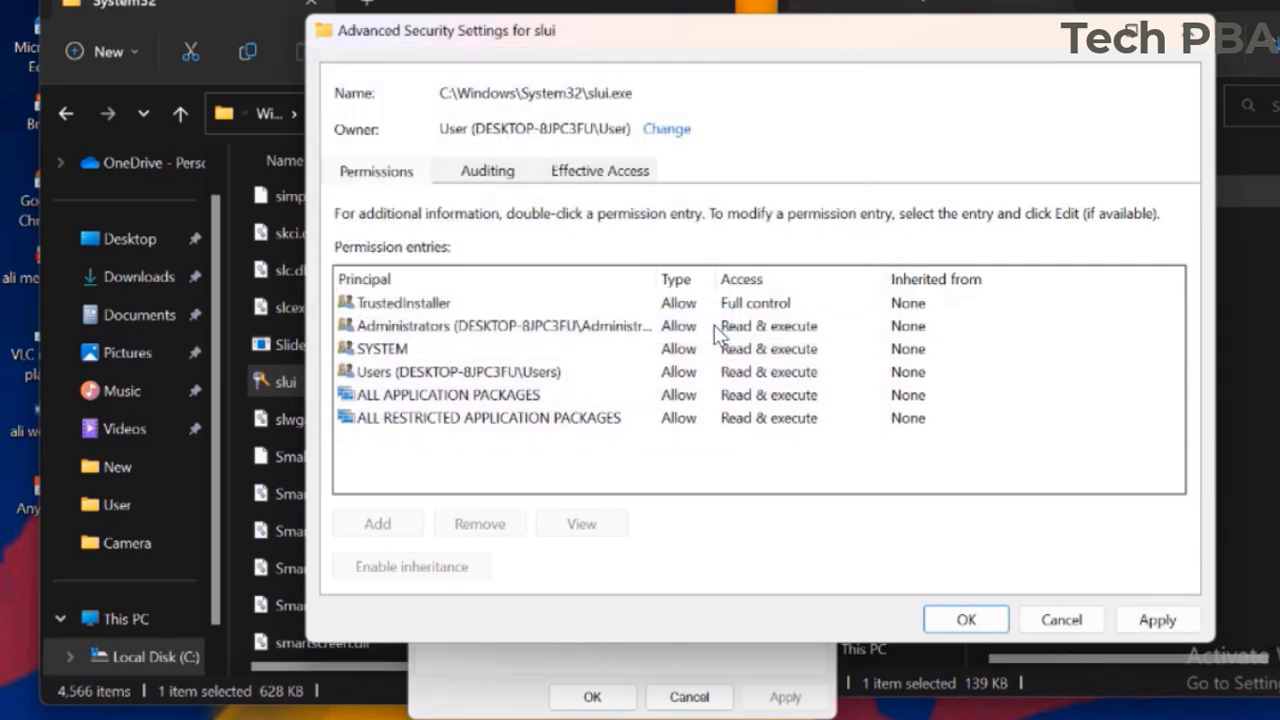
left_click(1150, 622)
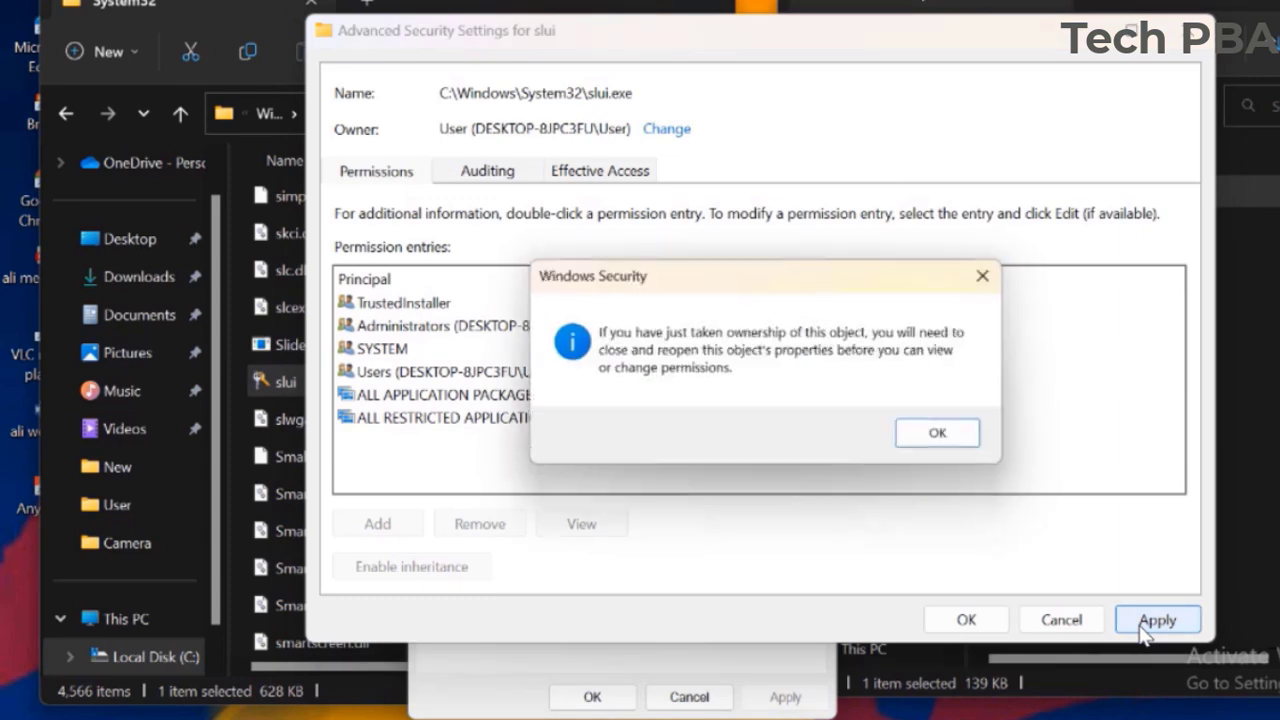
left_click(946, 440)
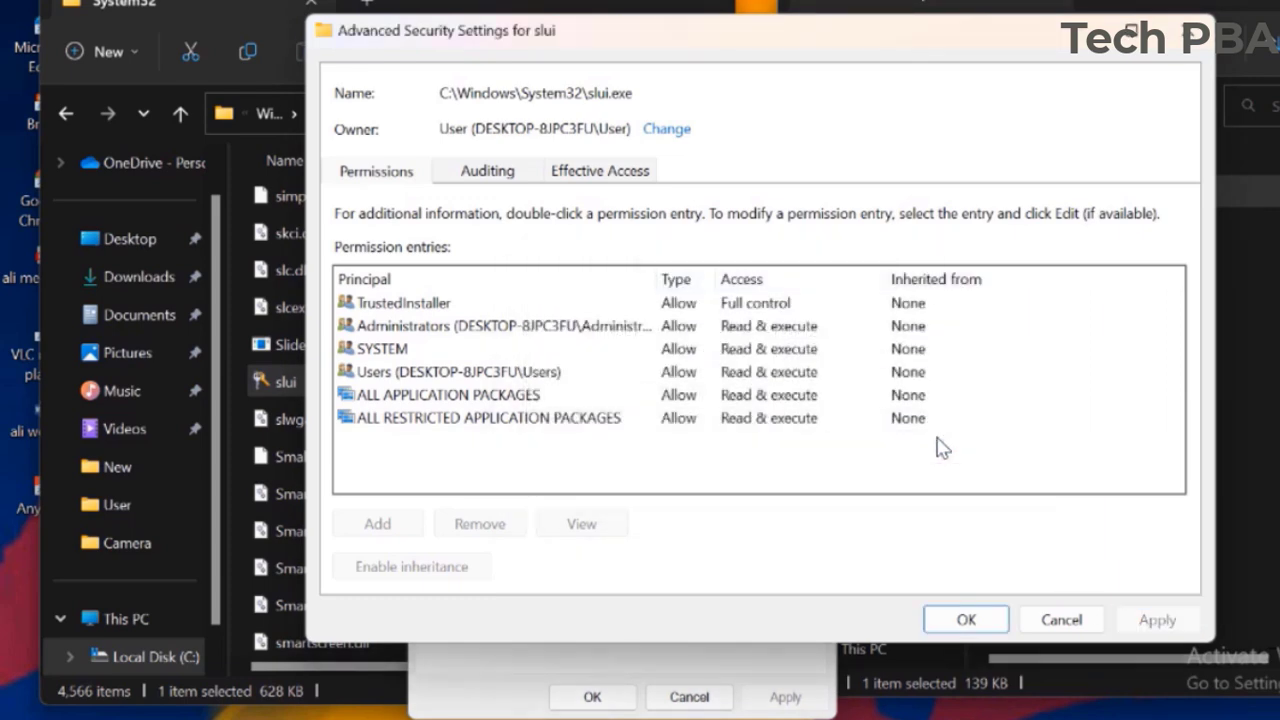
left_click(968, 618)
Add the local 'user' account to slui's permission list
left_click(760, 381)
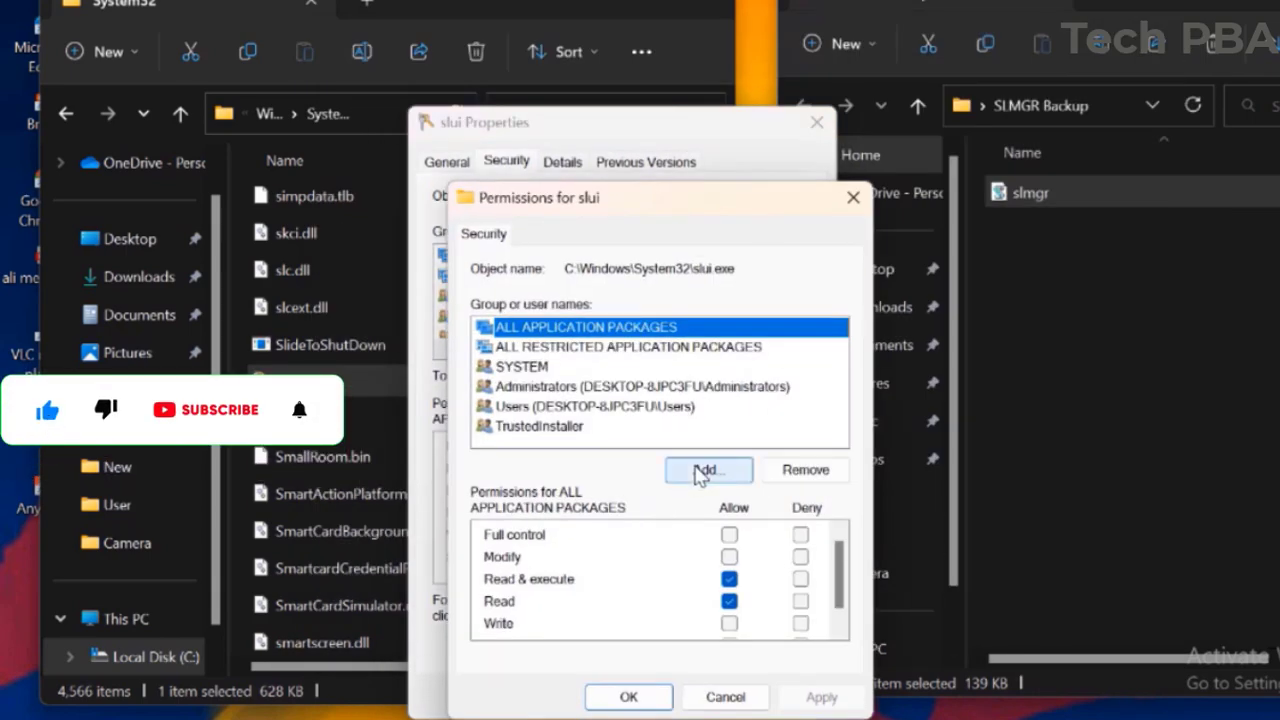
left_click(703, 472)
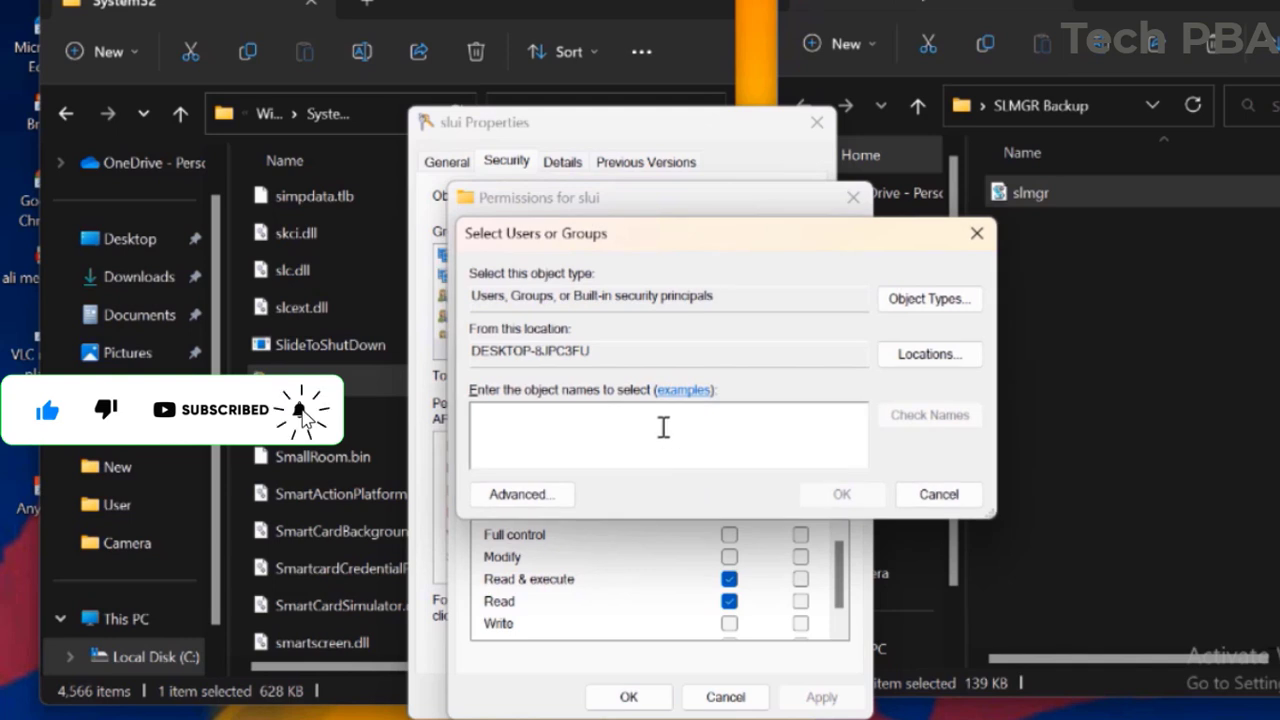
type("user")
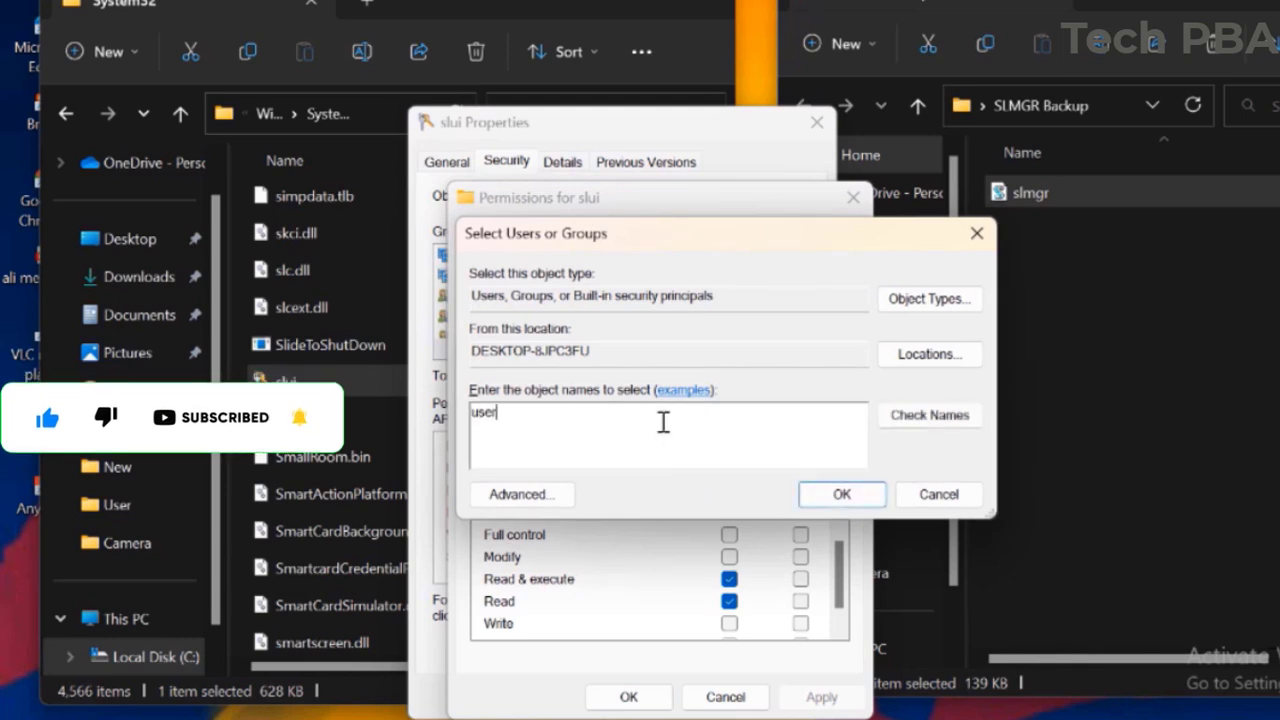
left_click(925, 415)
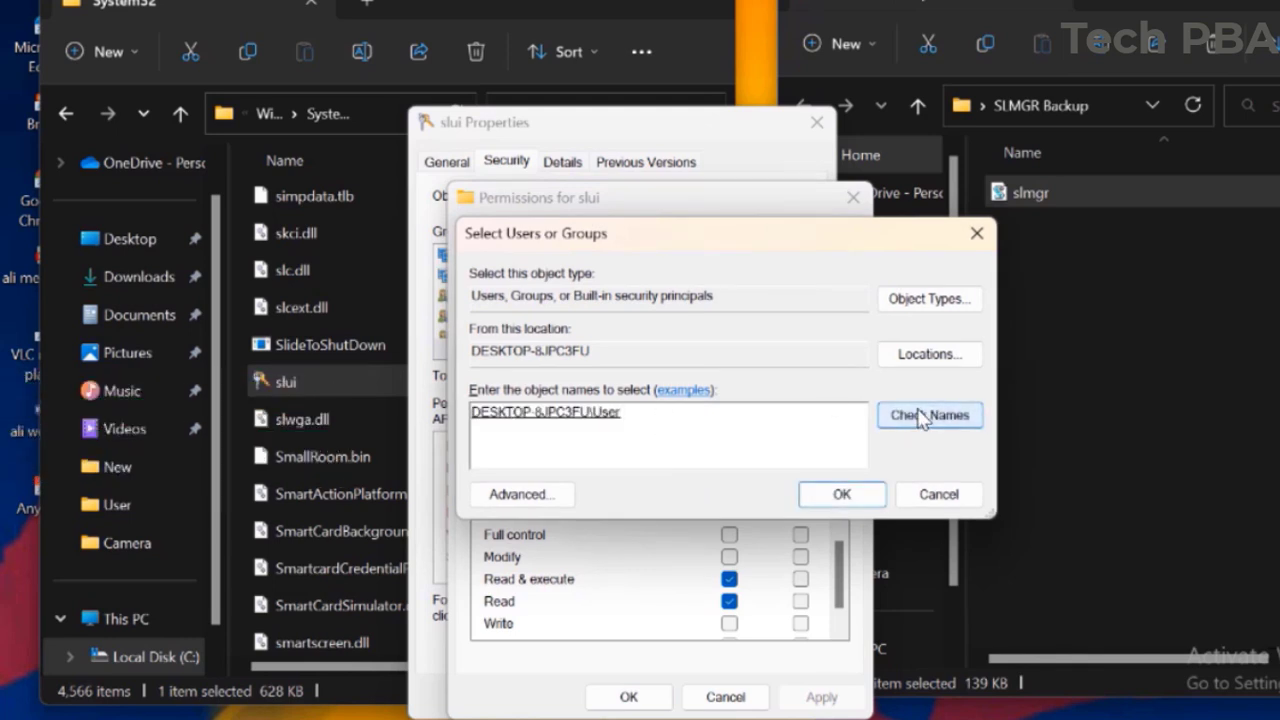
left_click(843, 495)
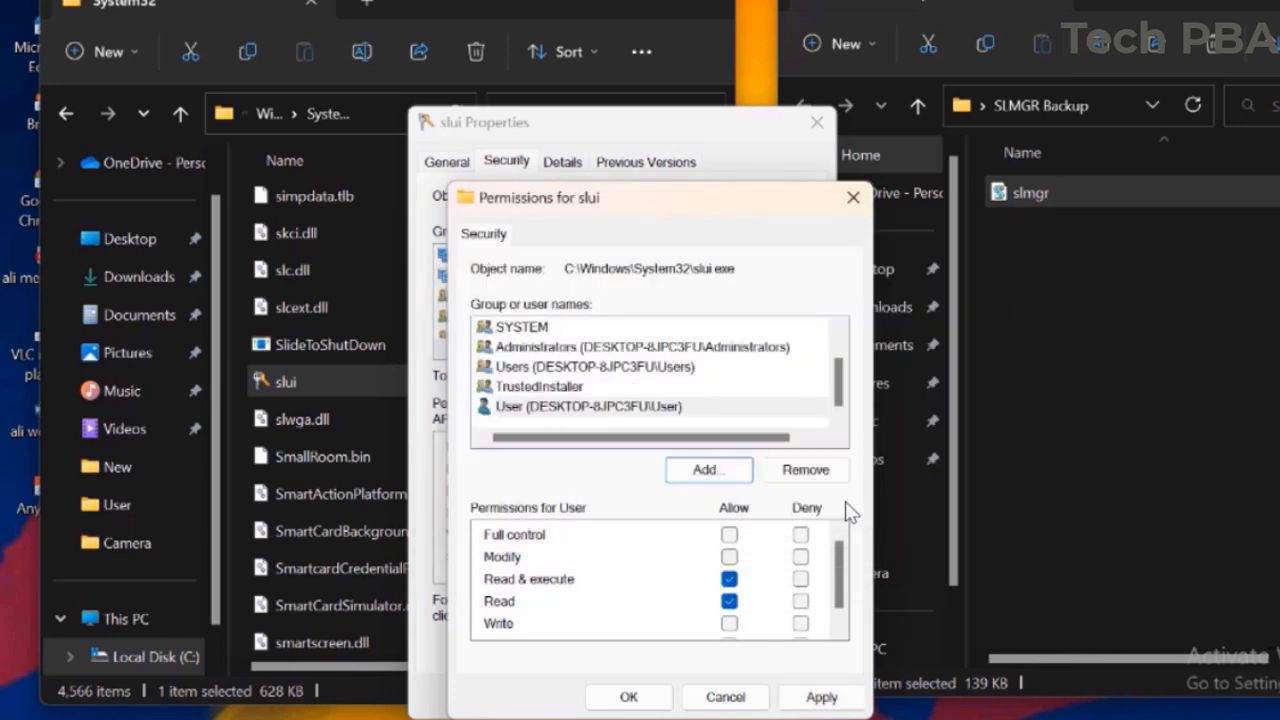
Allow User Modify on slui, apply, confirm the system-file warning, and close the dialogs
left_click(729, 557)
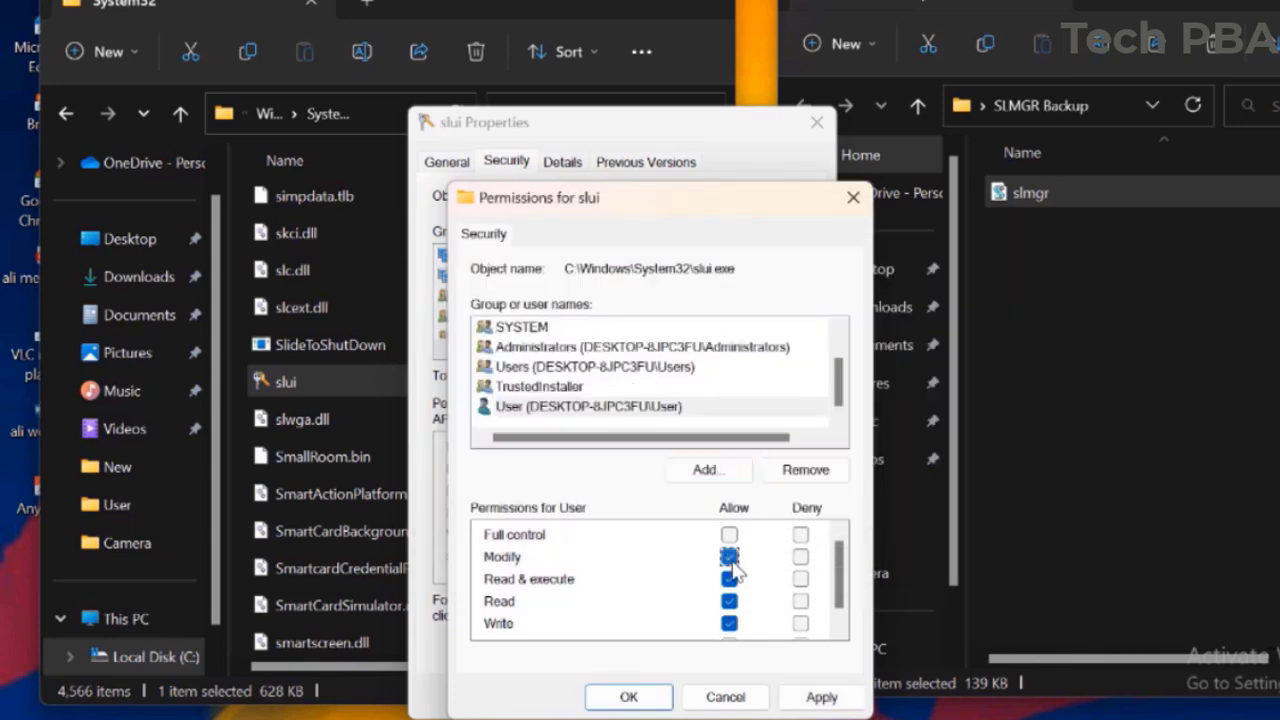
left_click(820, 697)
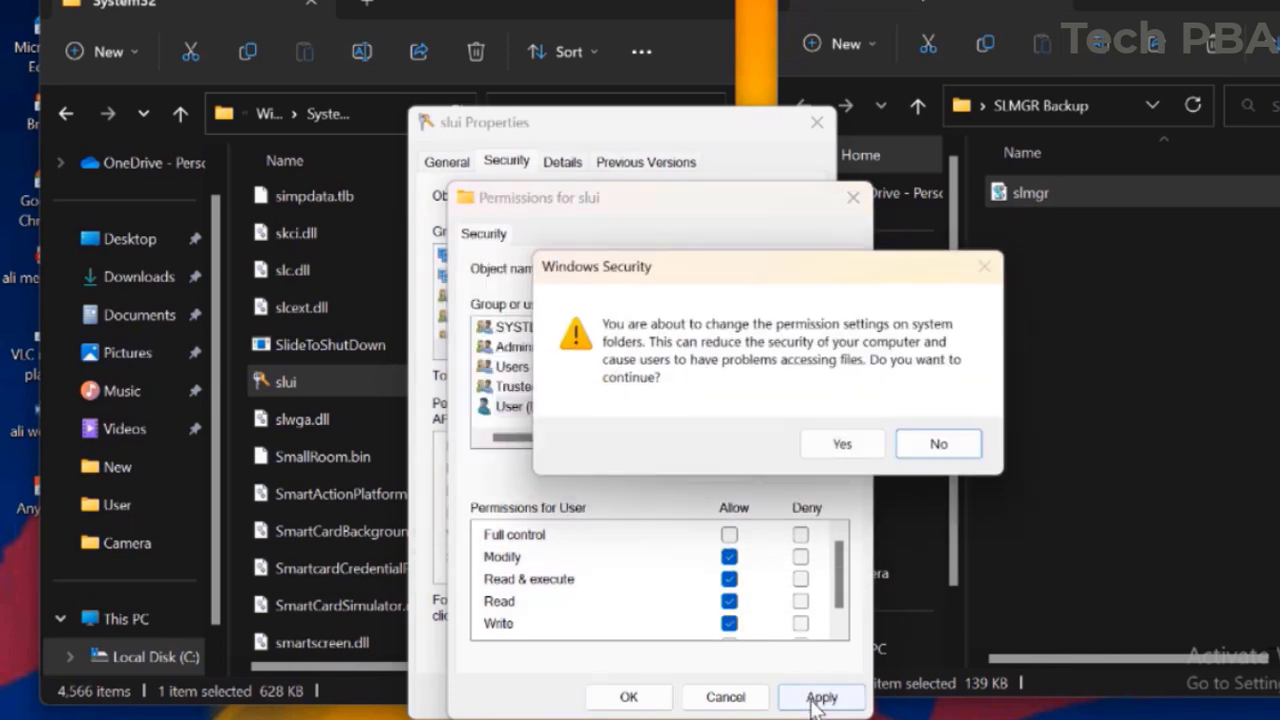
left_click(848, 447)
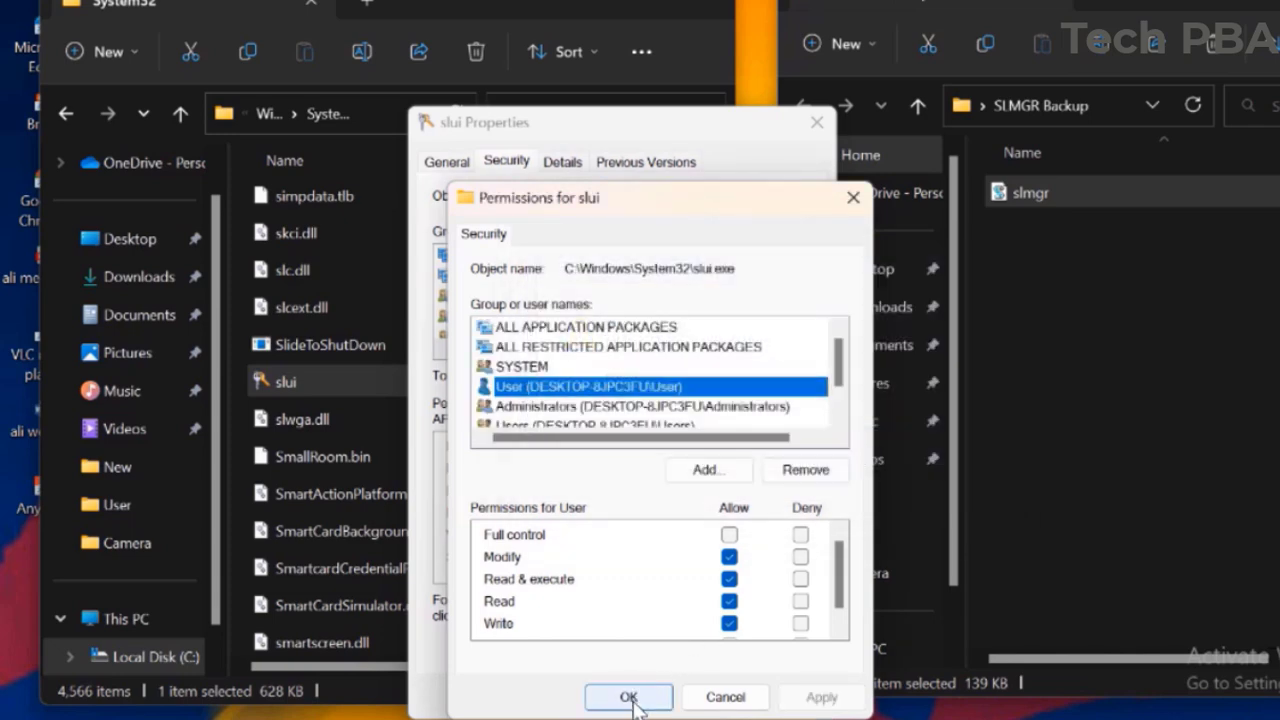
left_click(630, 698)
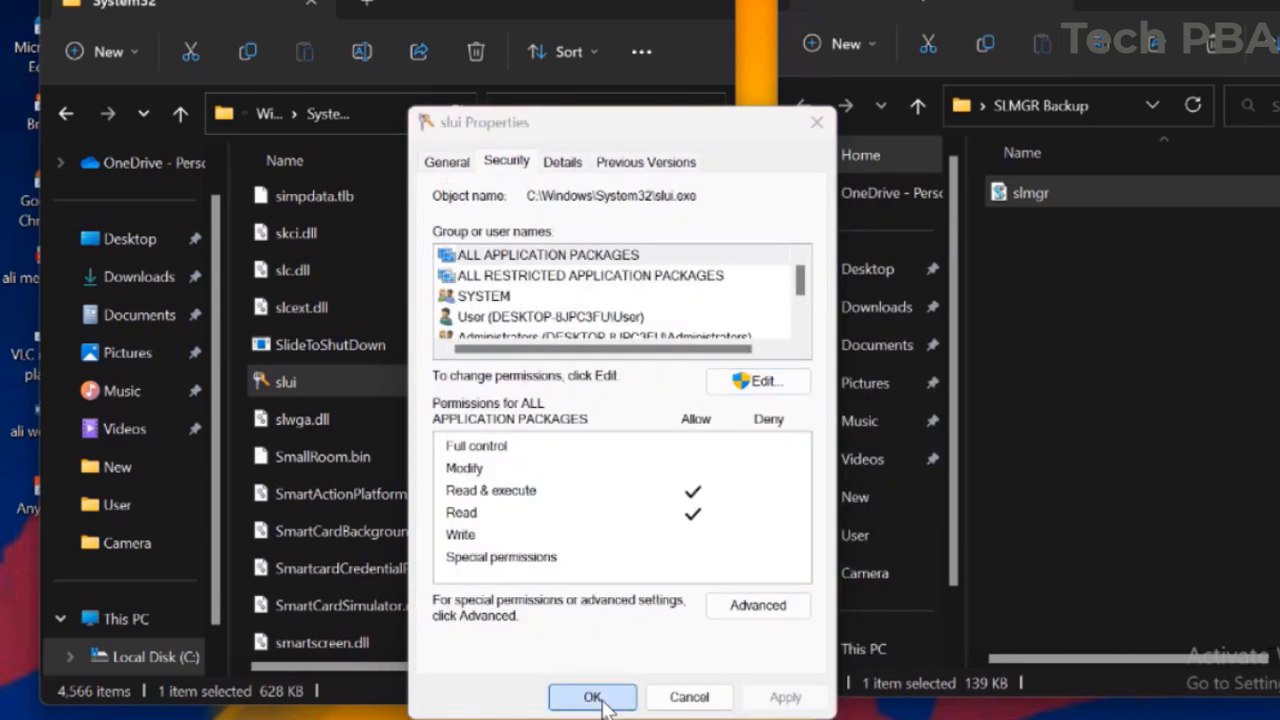
left_click(593, 697)
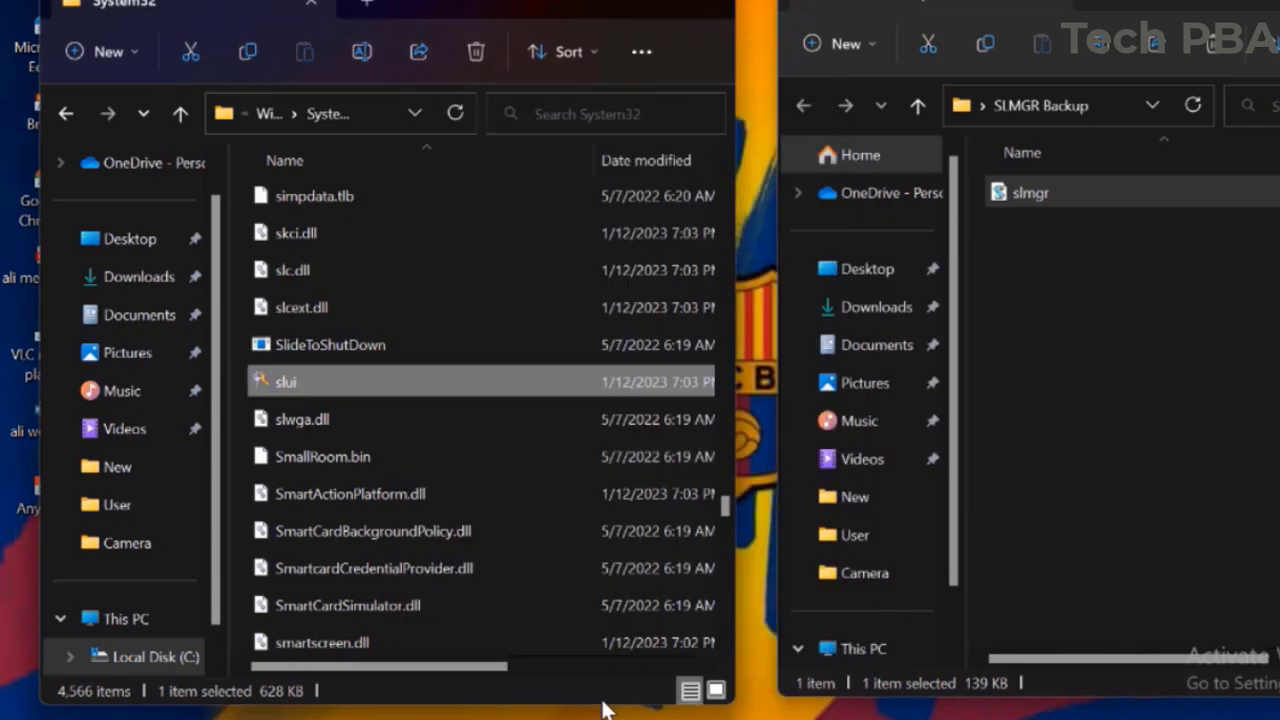
Cut slui from System32 and paste it into the SLMGR Backup folder
right_click(330, 383)
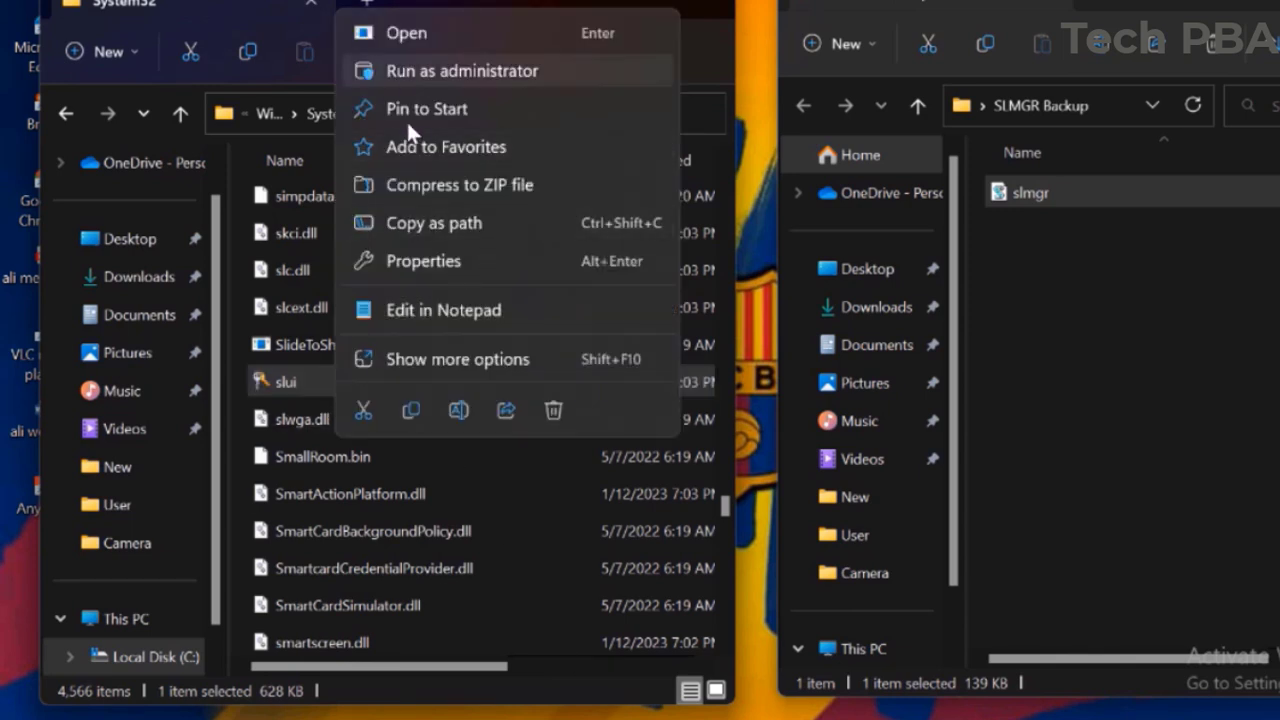
left_click(361, 406)
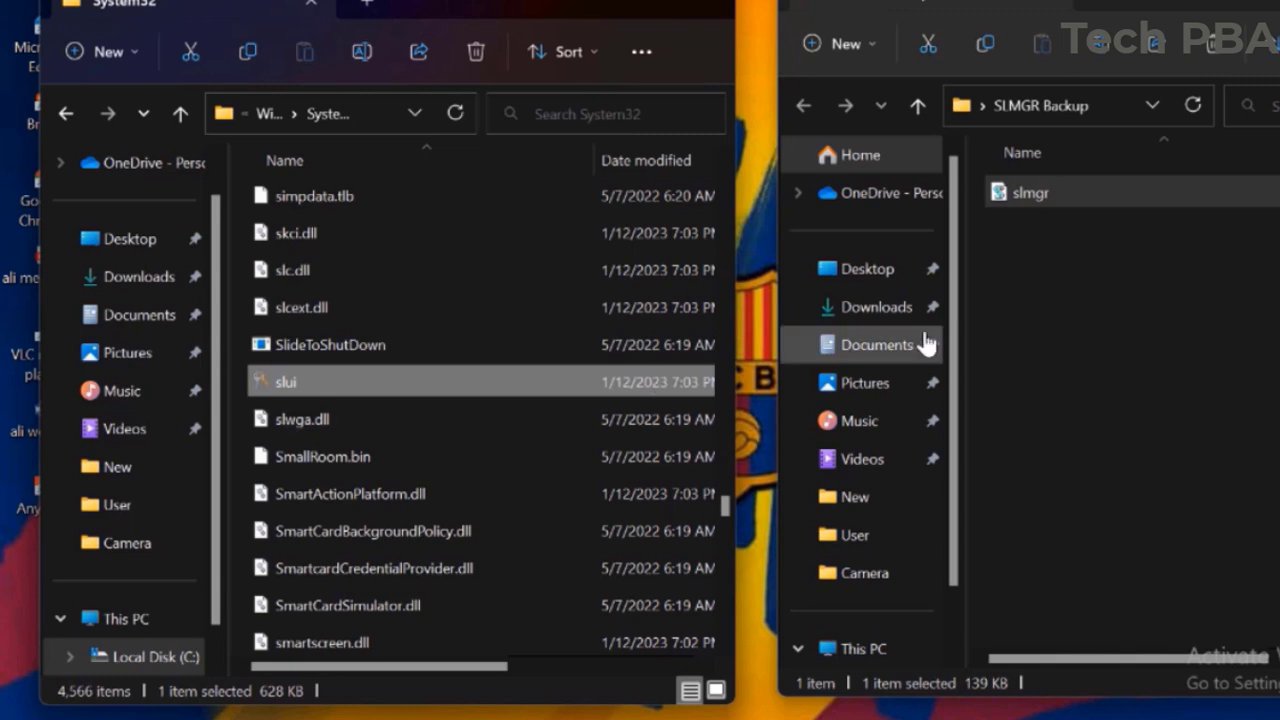
left_click(1093, 316)
right_click(1098, 318)
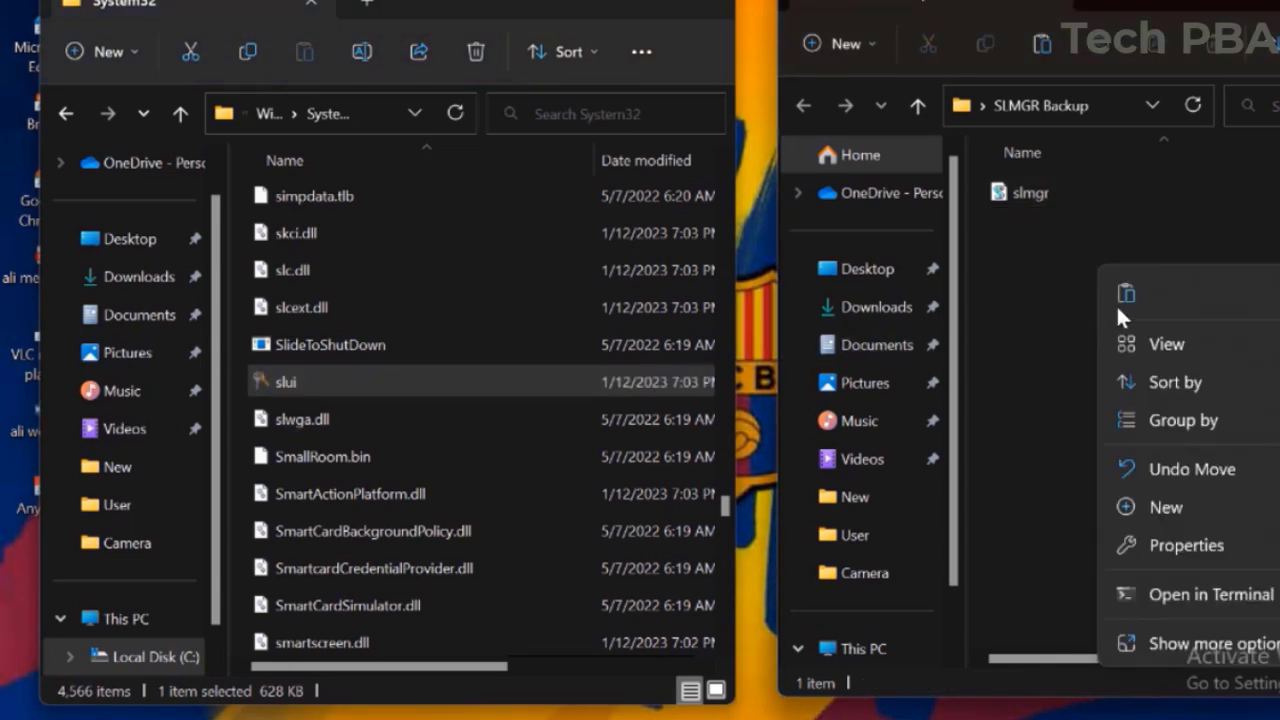
left_click(1127, 292)
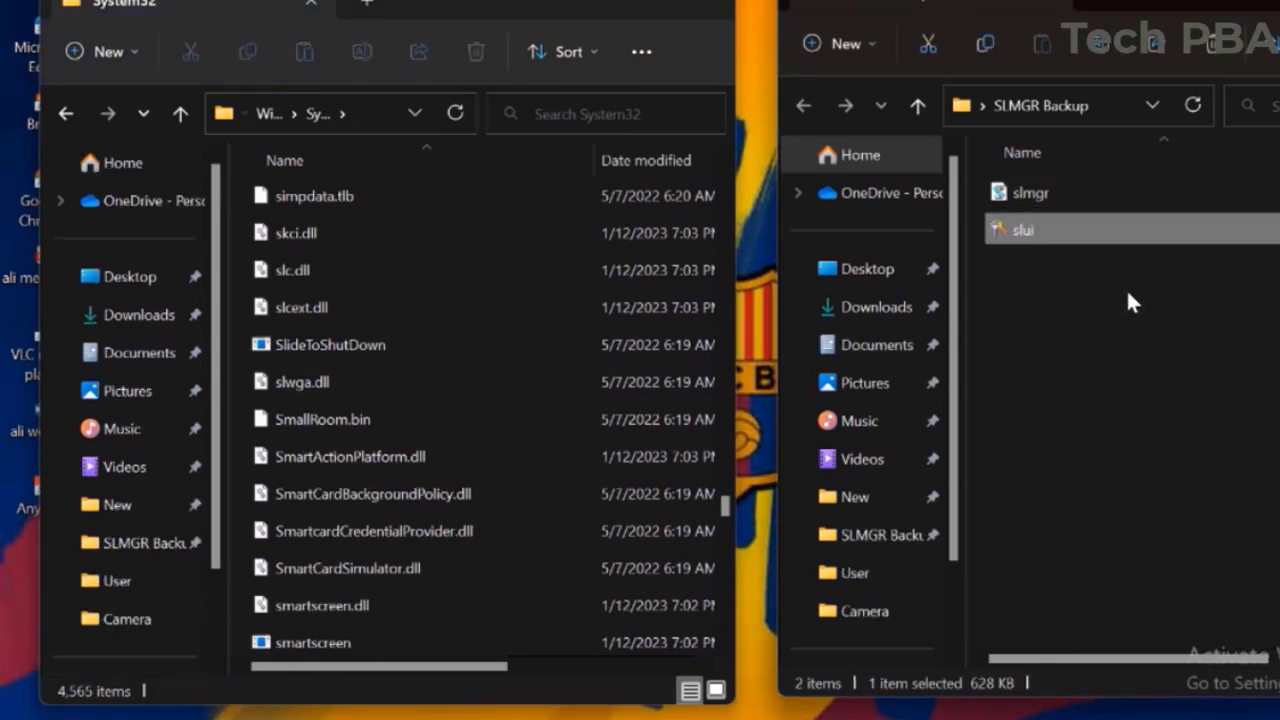
left_click(1081, 311)
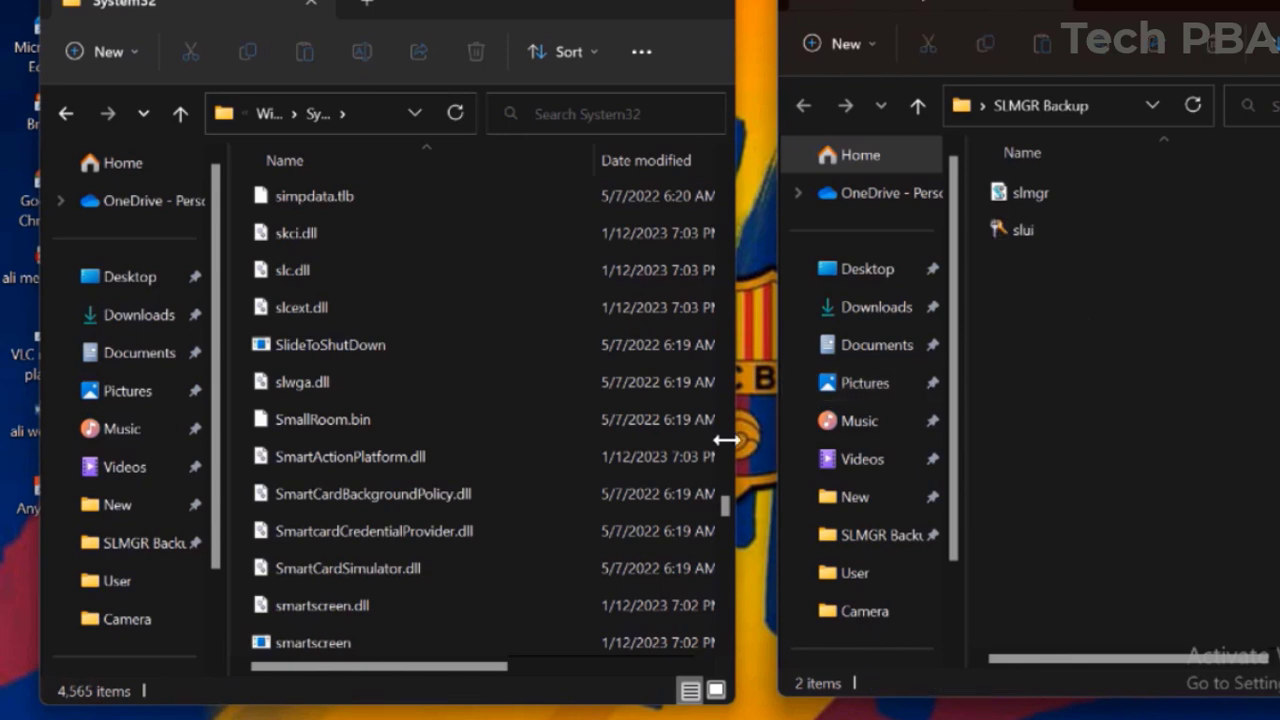
Find the slmgr folder in System32 and move it into SLMGR Backup, granting administrator permission
left_click(424, 382)
type("slmgr")
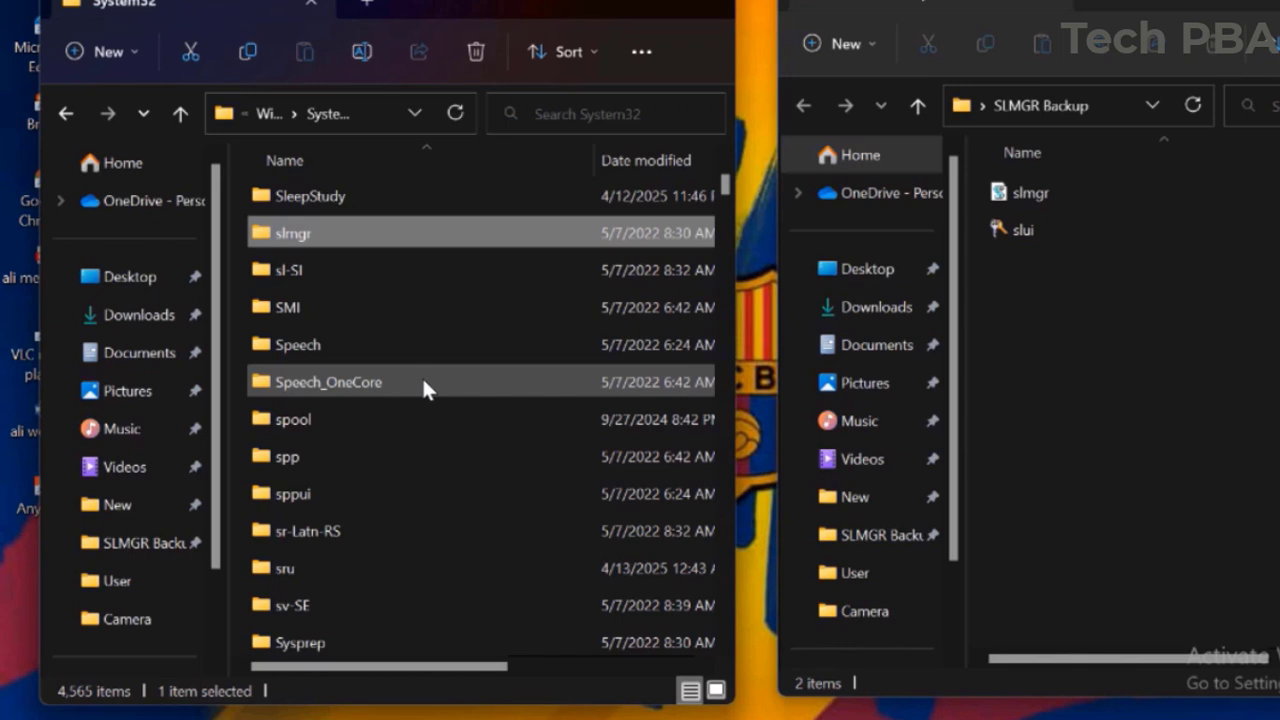
right_click(313, 234)
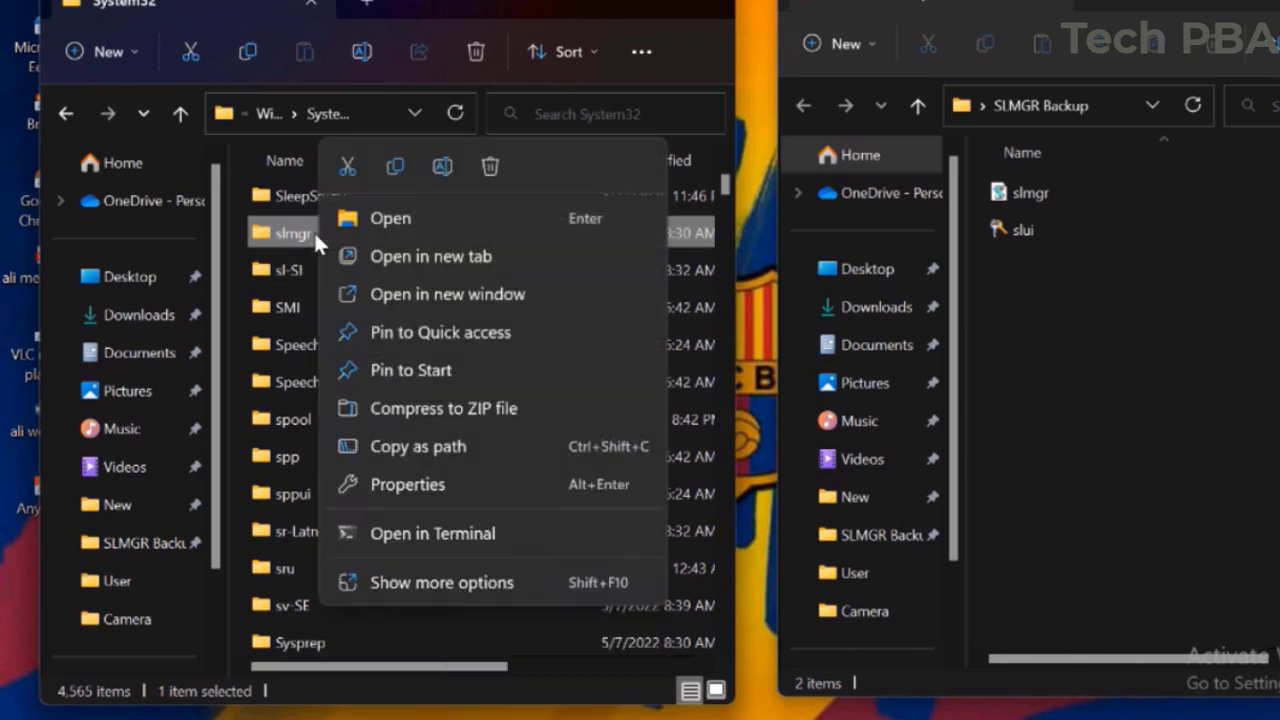
left_click(350, 167)
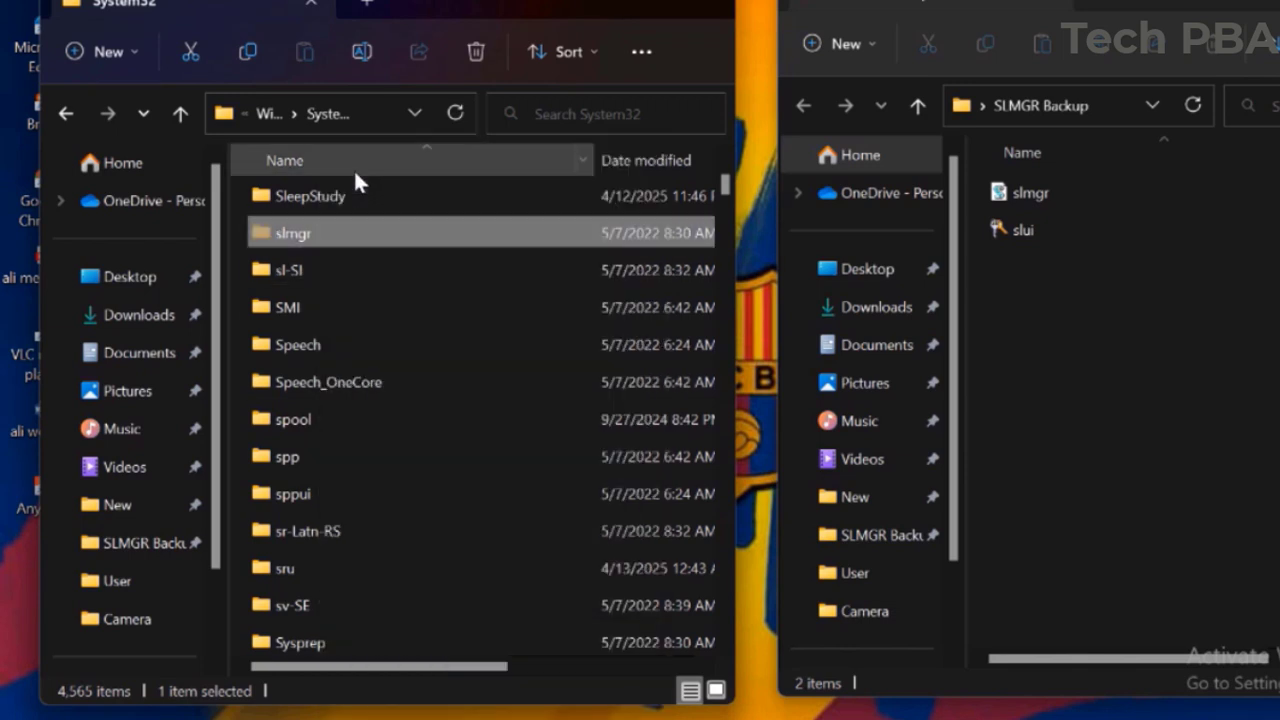
right_click(1030, 318)
left_click(1059, 295)
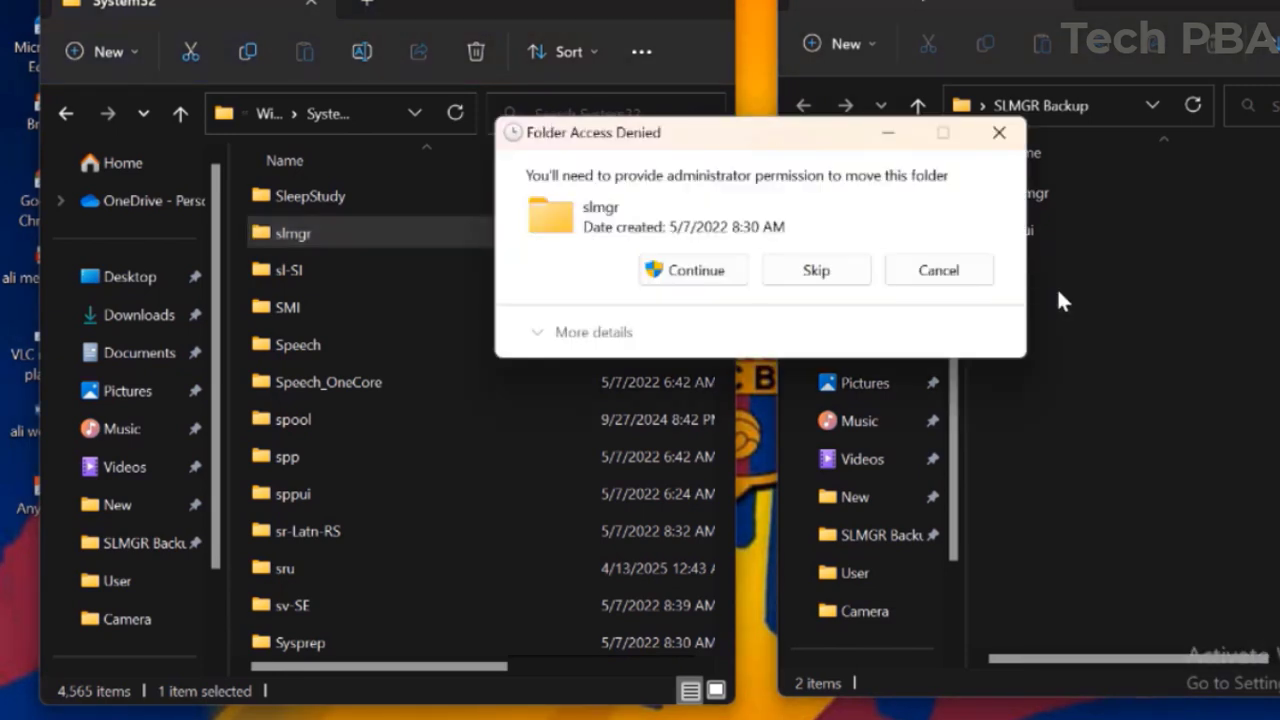
left_click(684, 272)
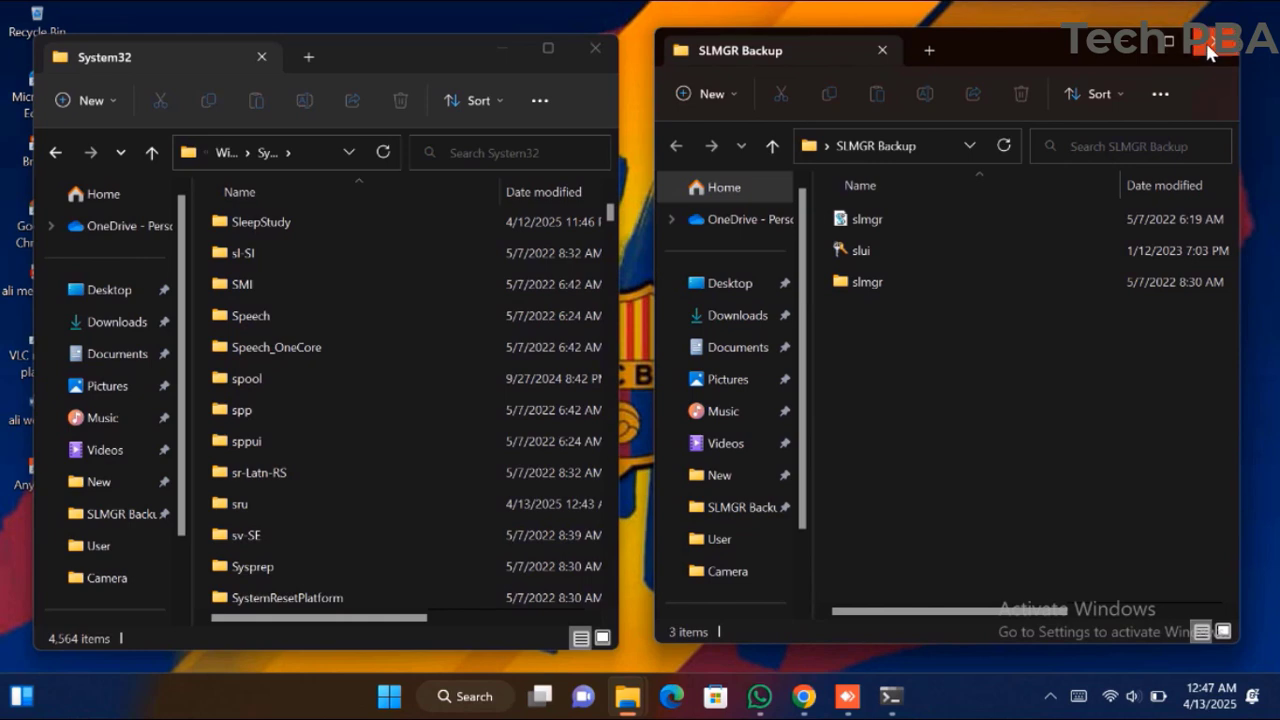
Close the SLMGR Backup and System32 windows and refresh the desktop
left_click(1207, 50)
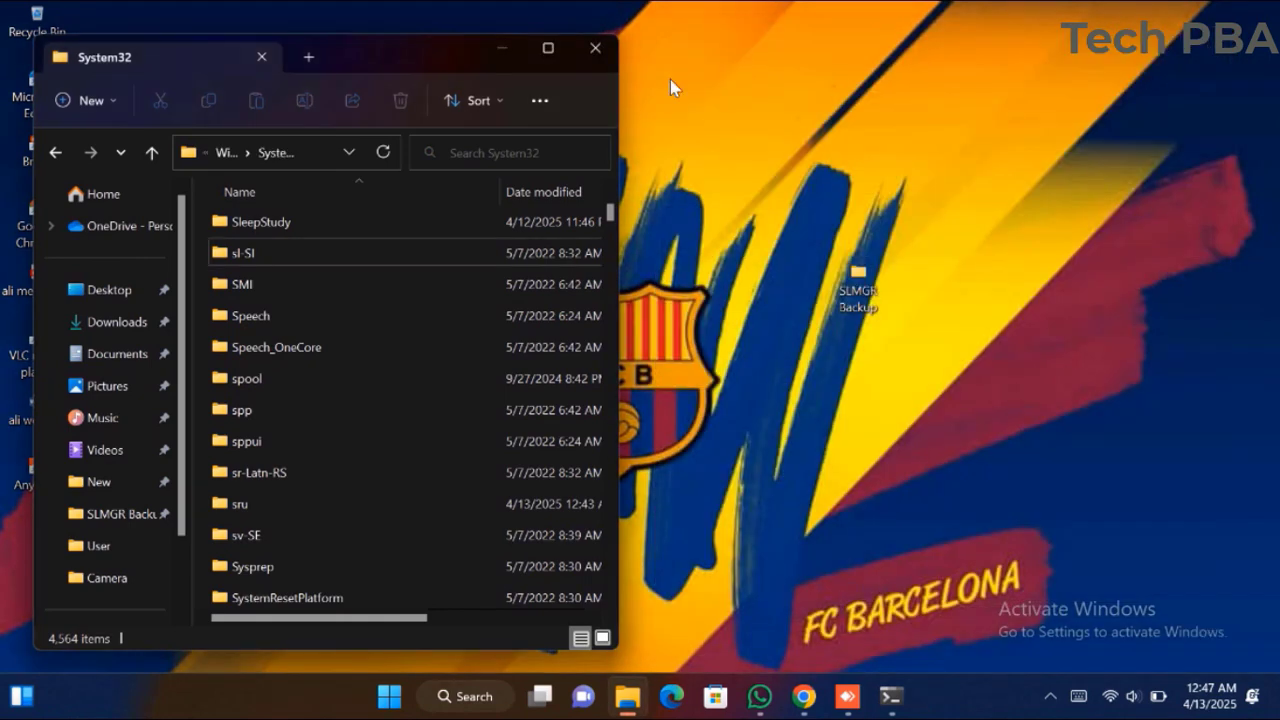
left_click(595, 50)
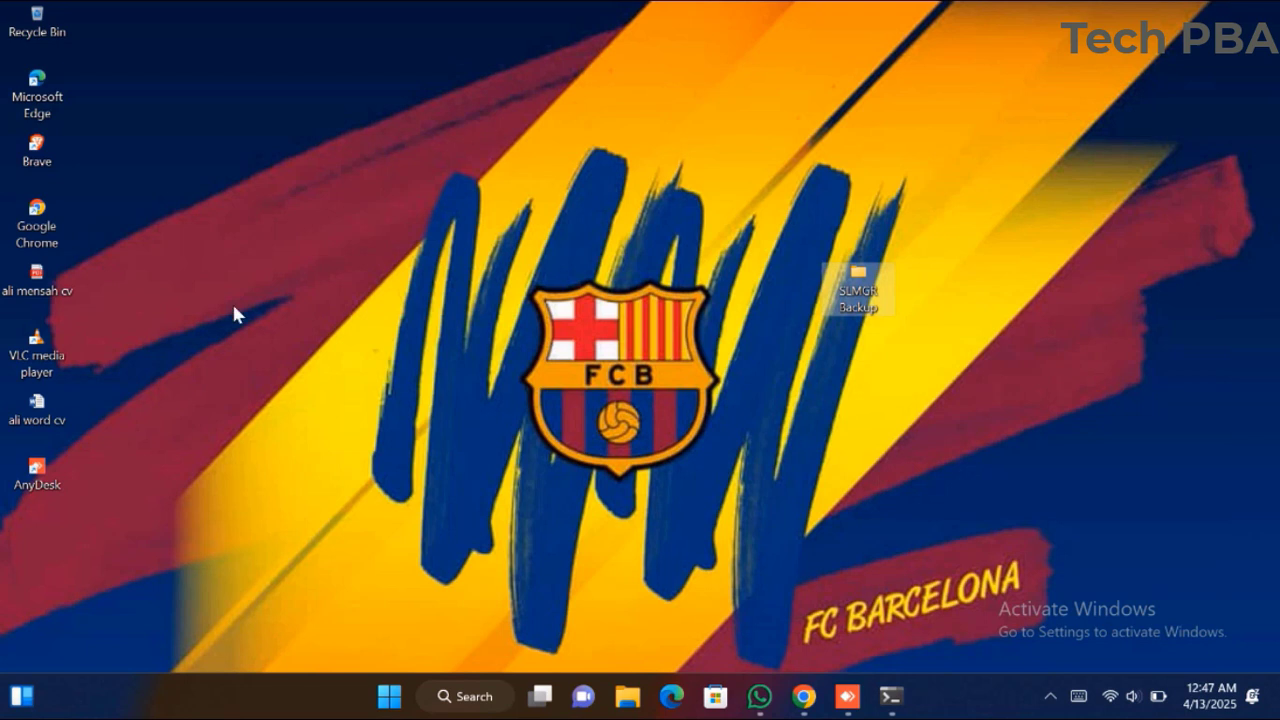
right_click(191, 285)
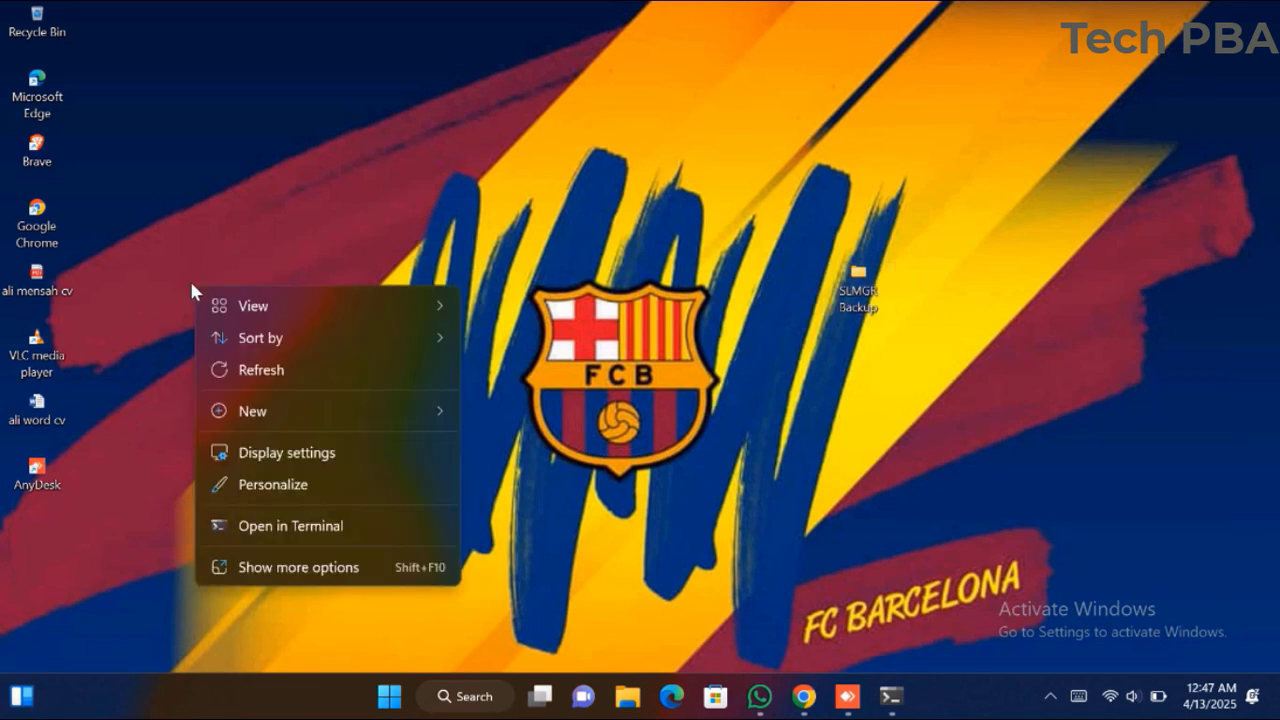
left_click(248, 372)
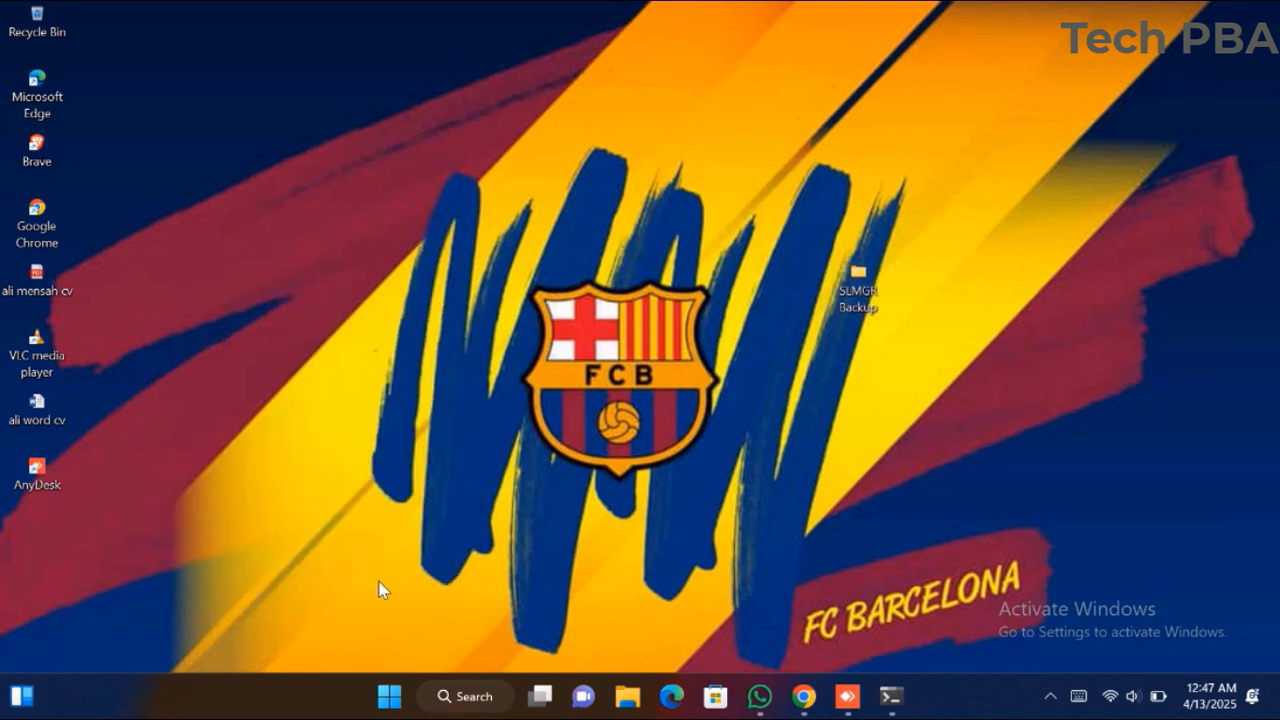
Restart the PC from the Start menu's power options
left_click(388, 698)
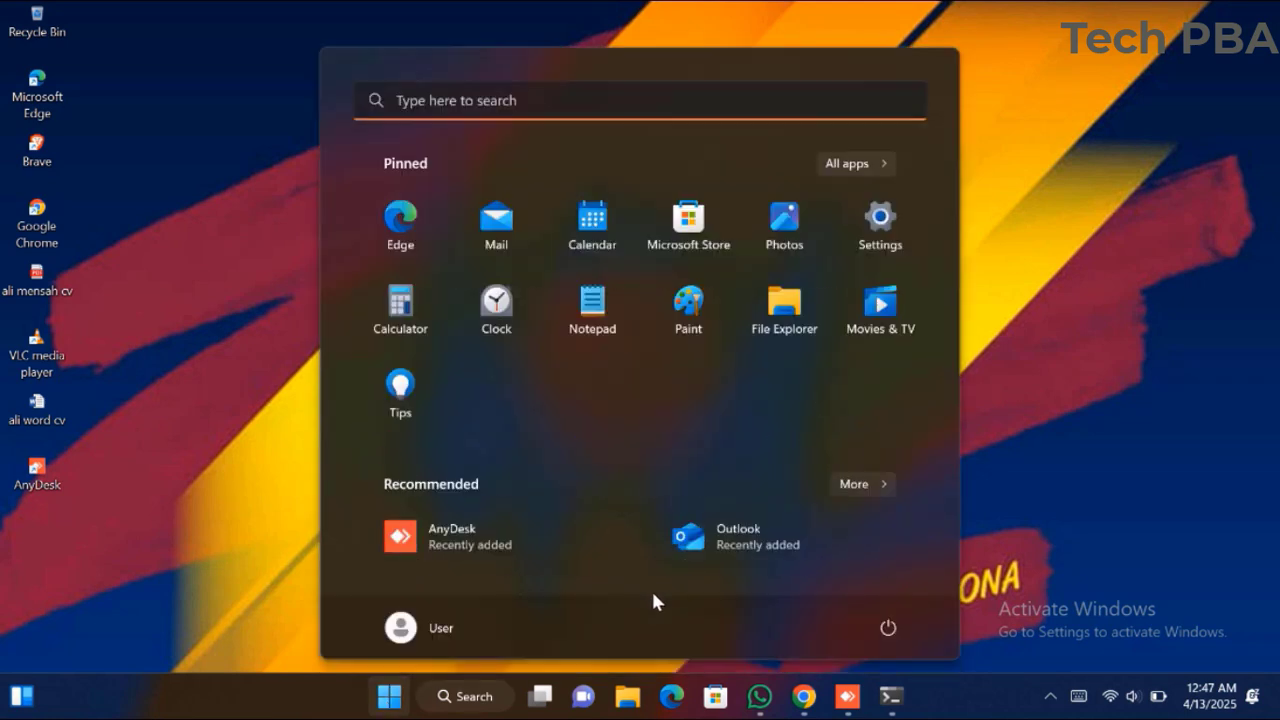
left_click(888, 627)
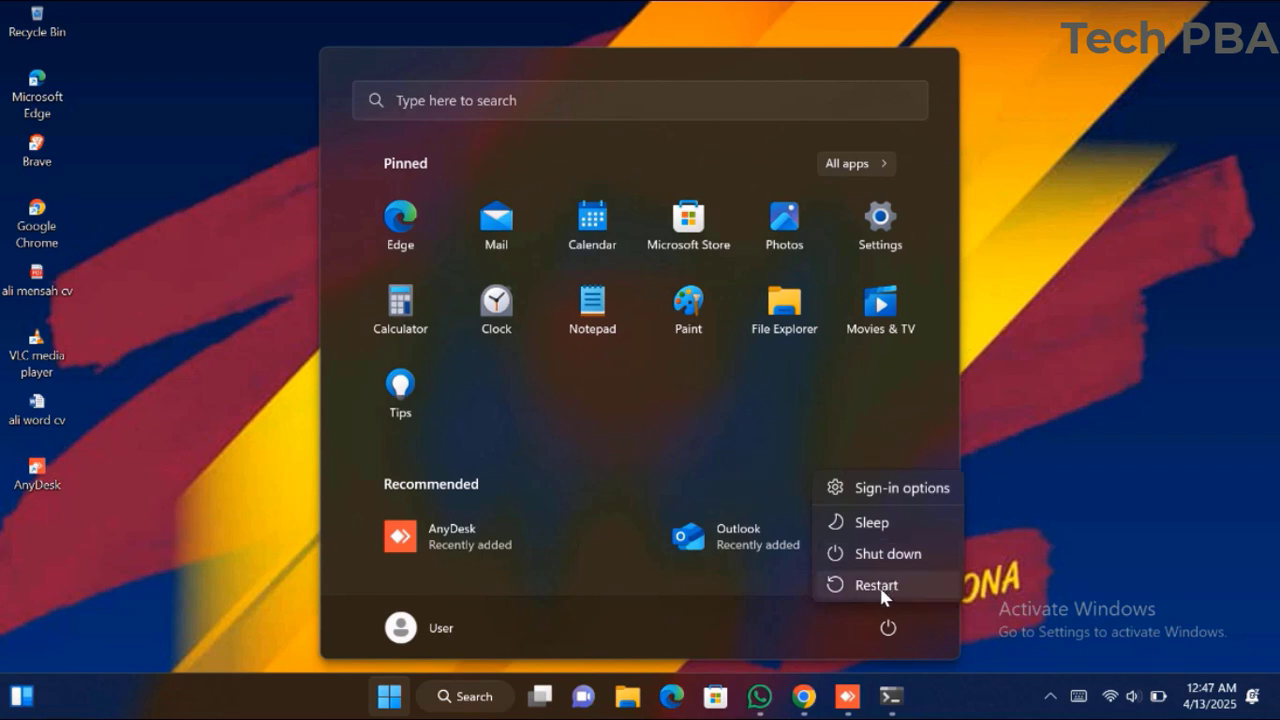
left_click(878, 589)
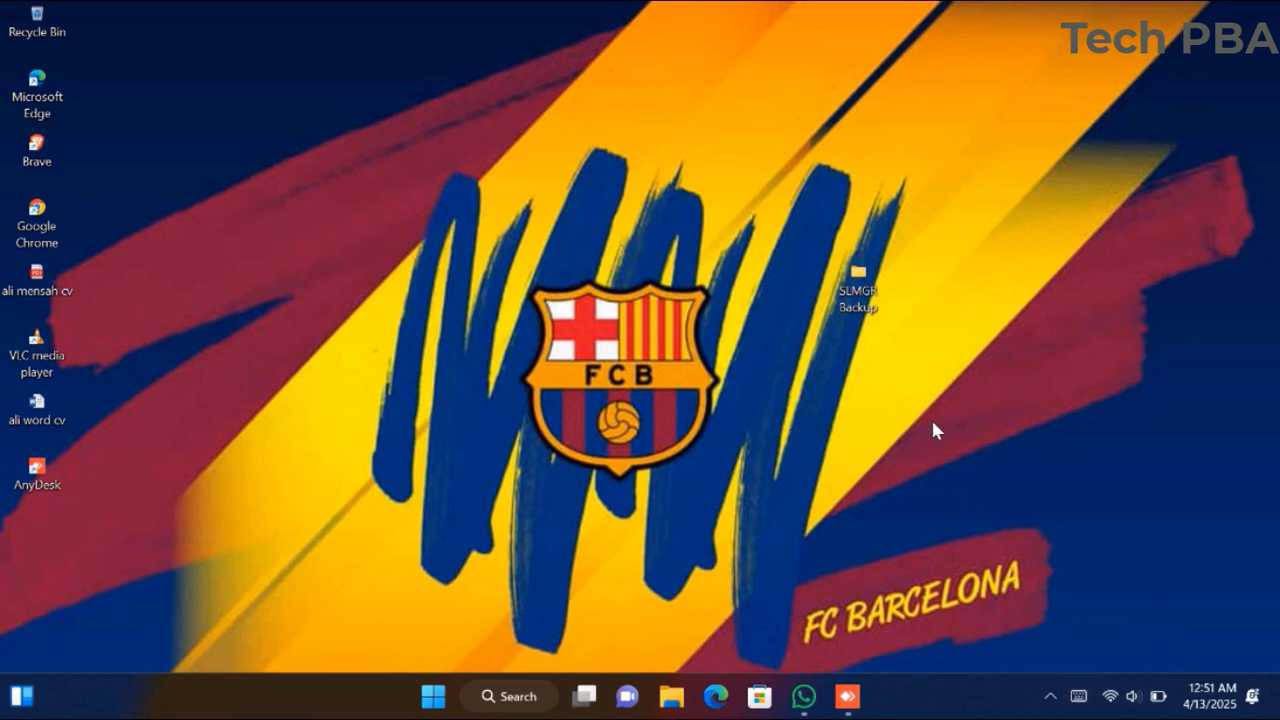
Move SLMGR Backup below AnyDesk, then verify it holds the slmgr folder, slmgr and slui
left_click_drag(857, 284, 33, 537)
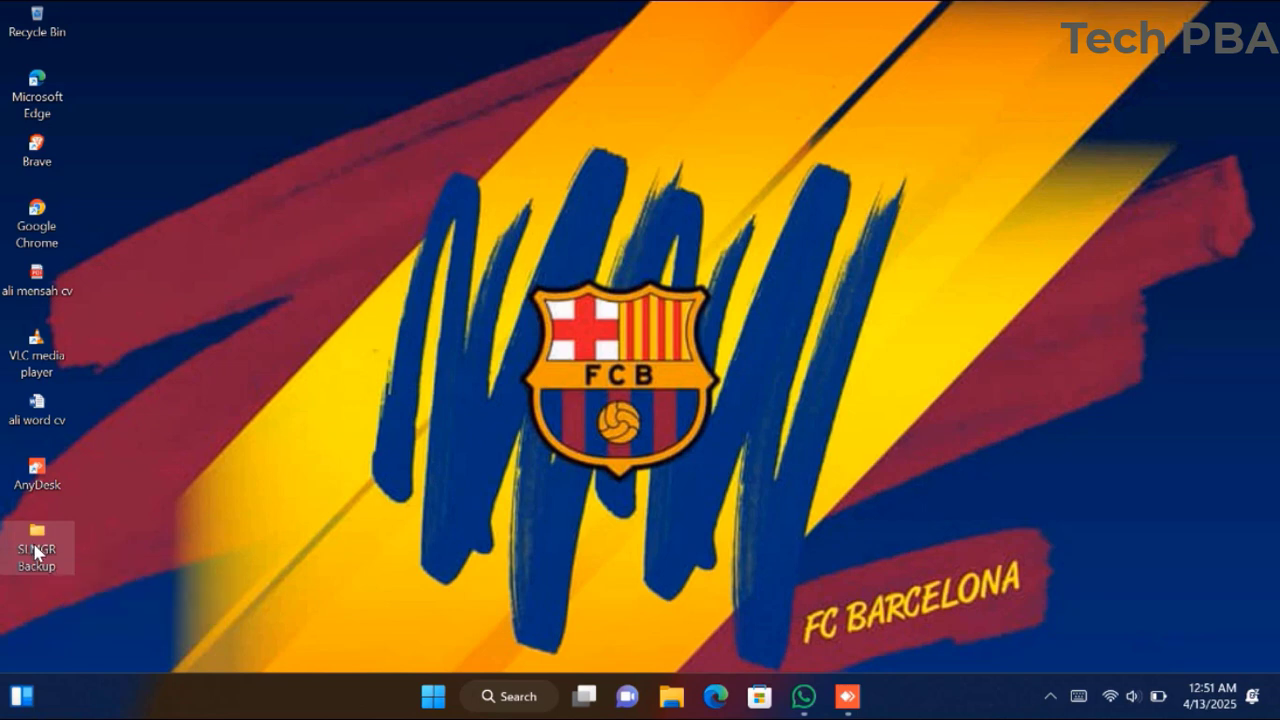
double_click(35, 551)
left_click_drag(872, 329, 878, 220)
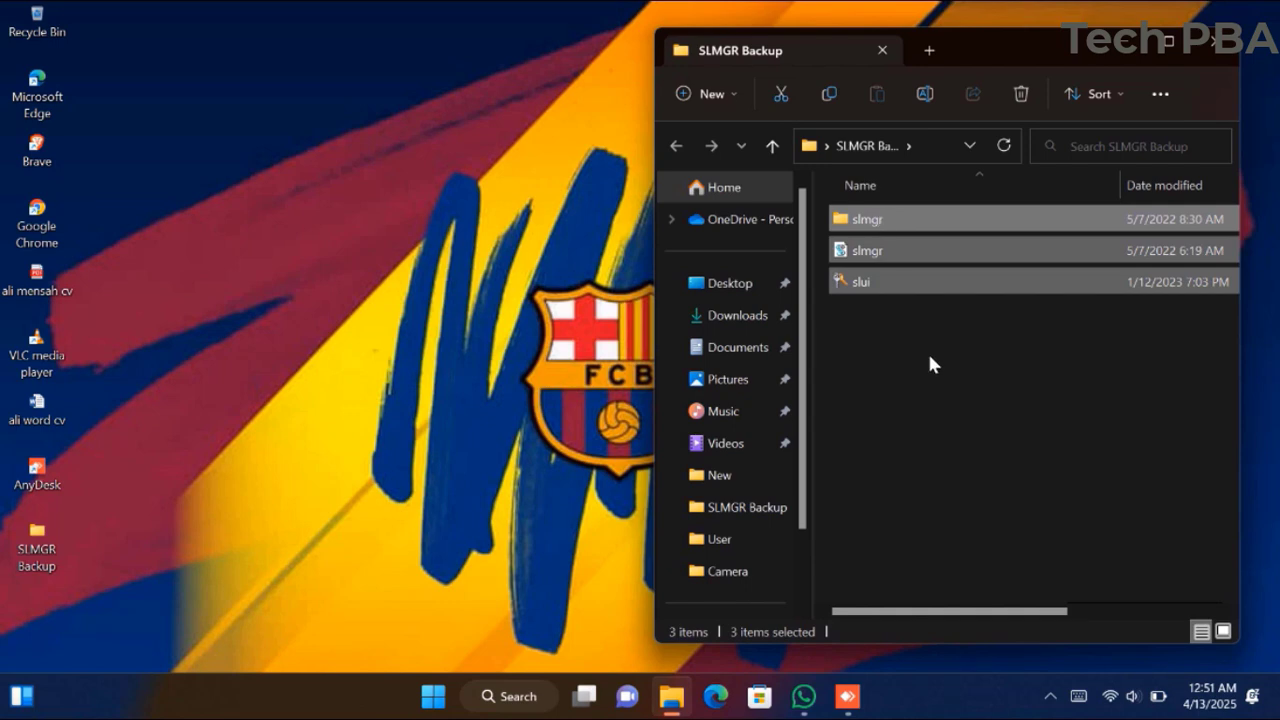
left_click(938, 379)
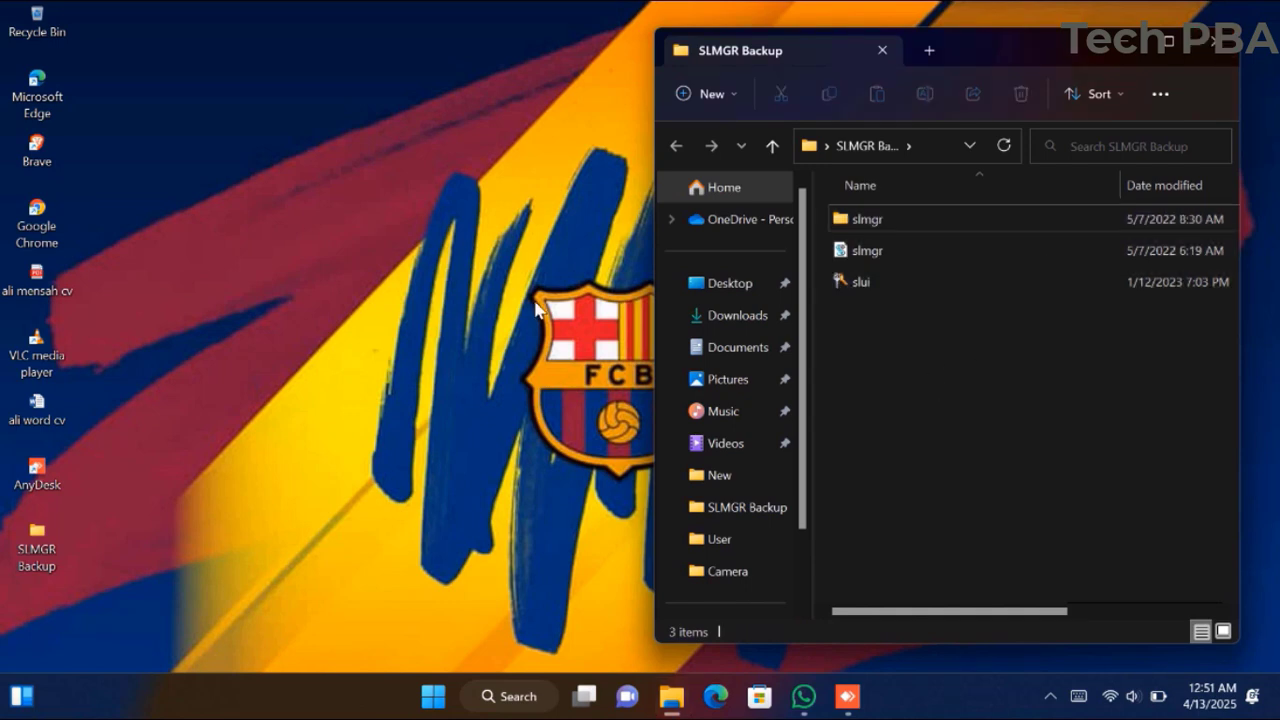
left_click(1216, 45)
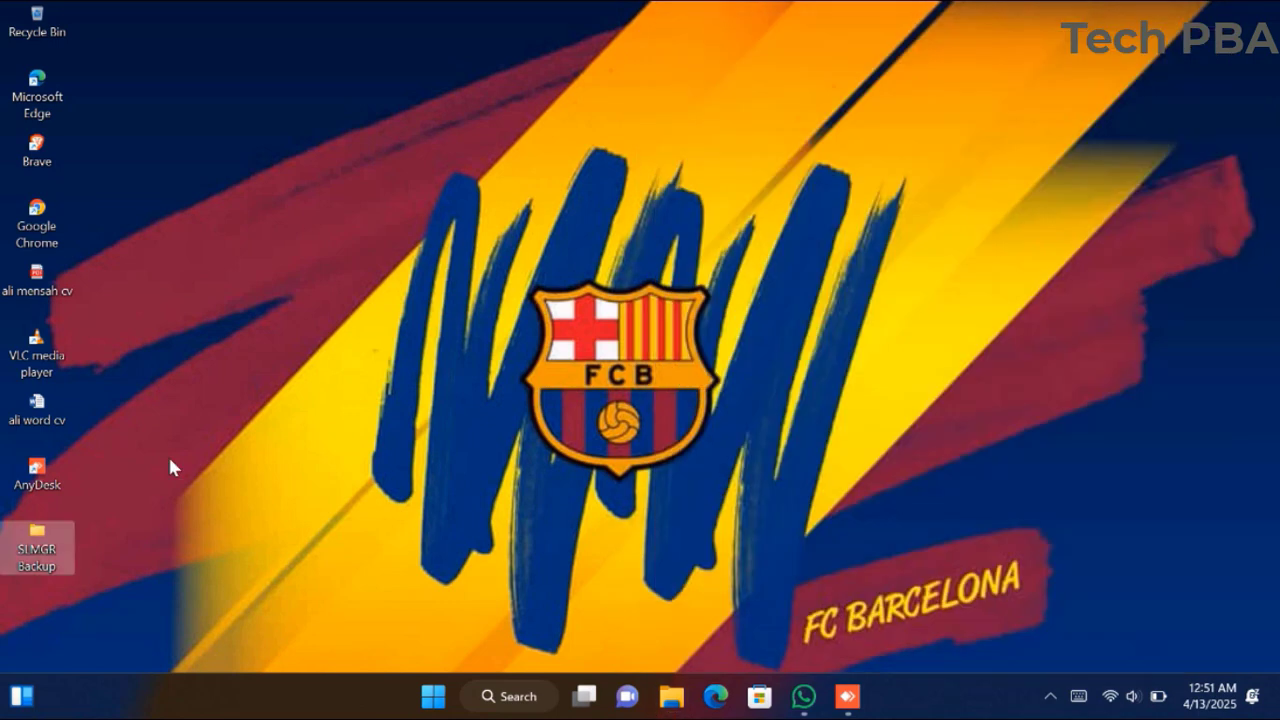
Send SLMGR Backup to a Compressed (zipped) folder on the desktop, keeping the default name
right_click(35, 550)
left_click(136, 525)
mouse_move(372, 364)
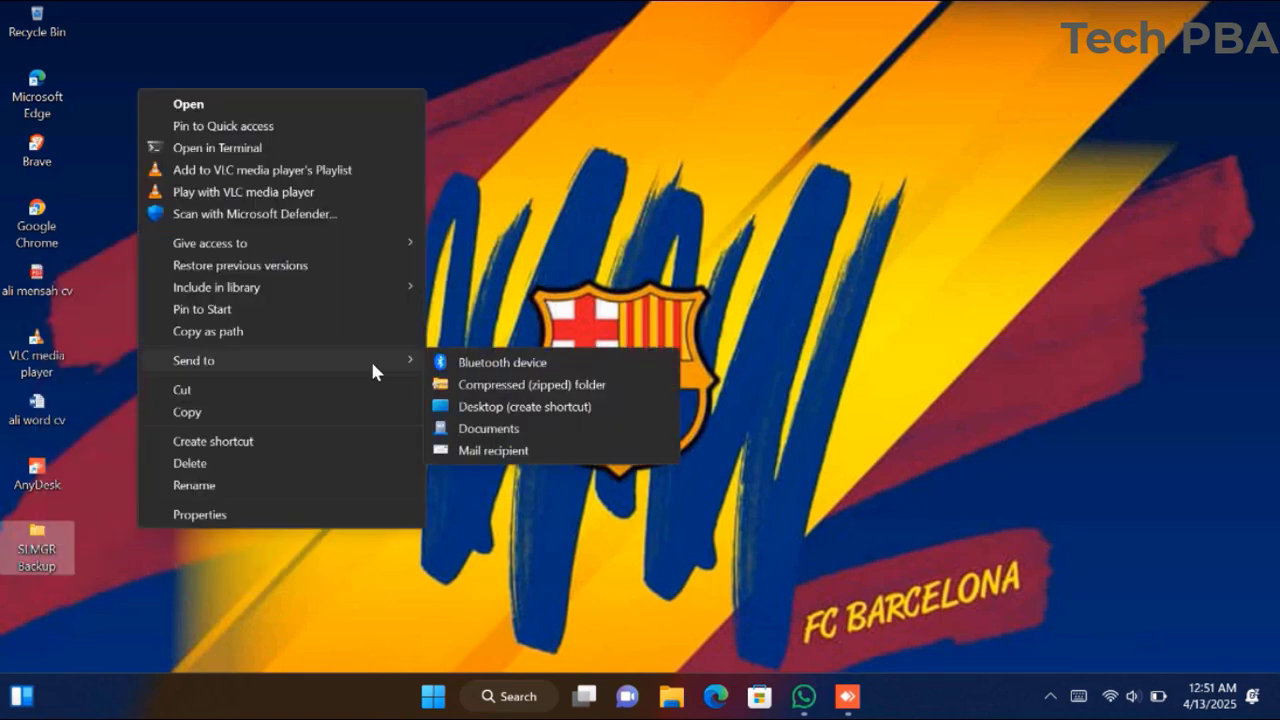
left_click(516, 386)
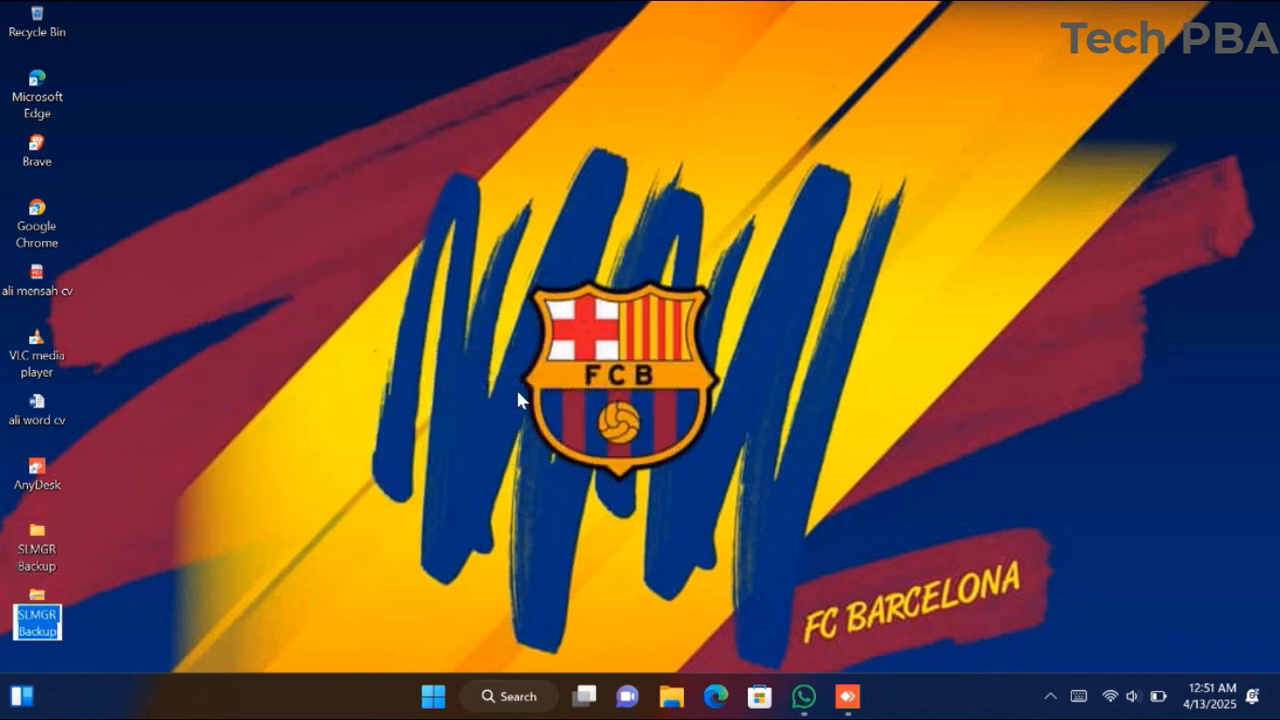
key("Return")
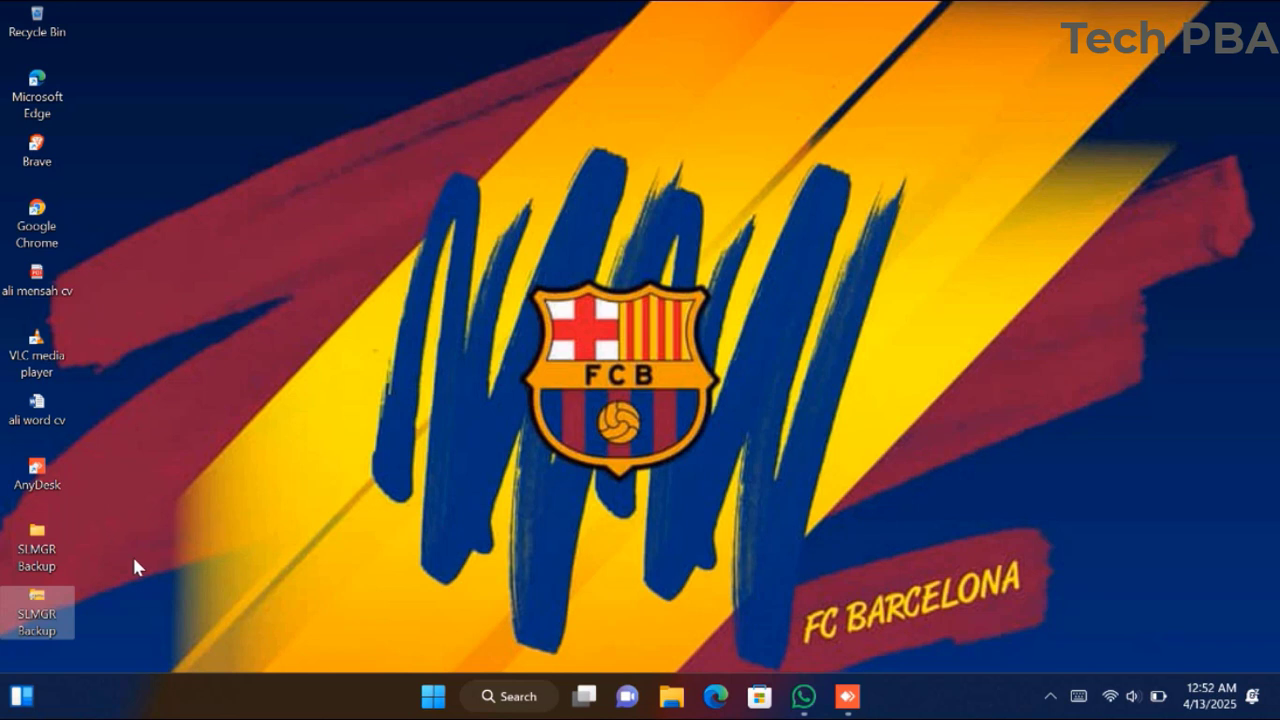
mouse_move(50, 620)
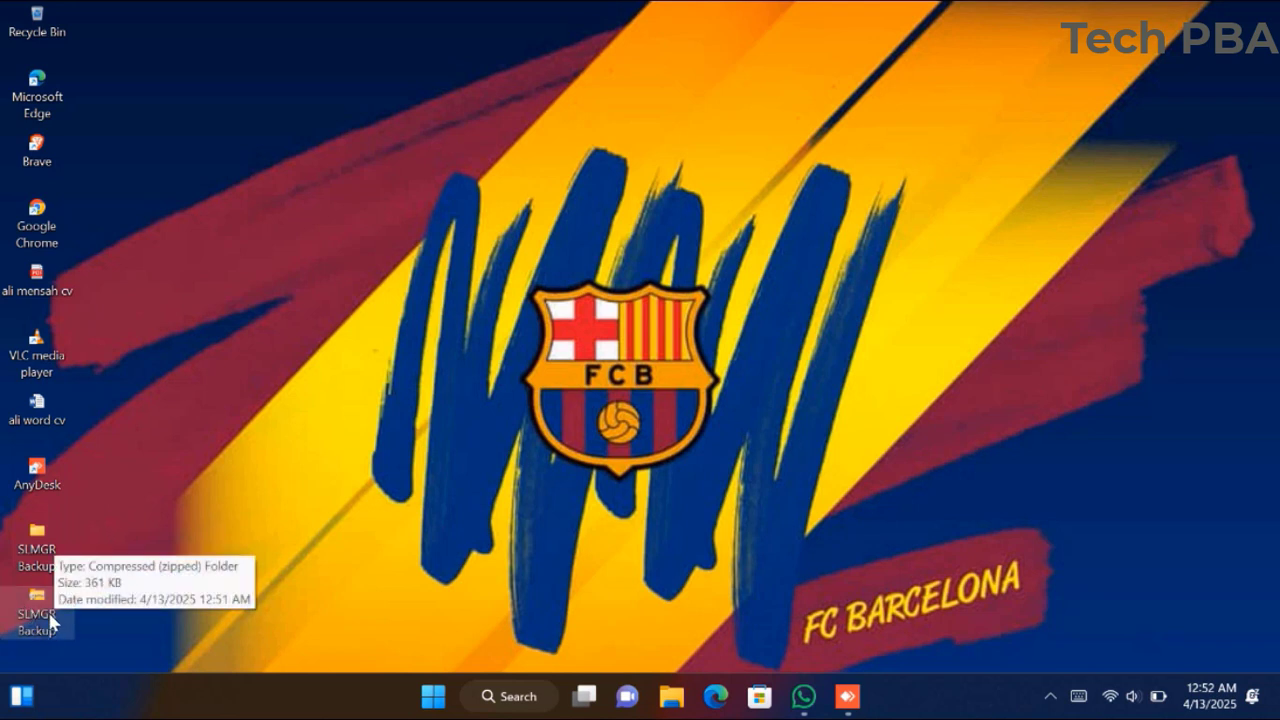